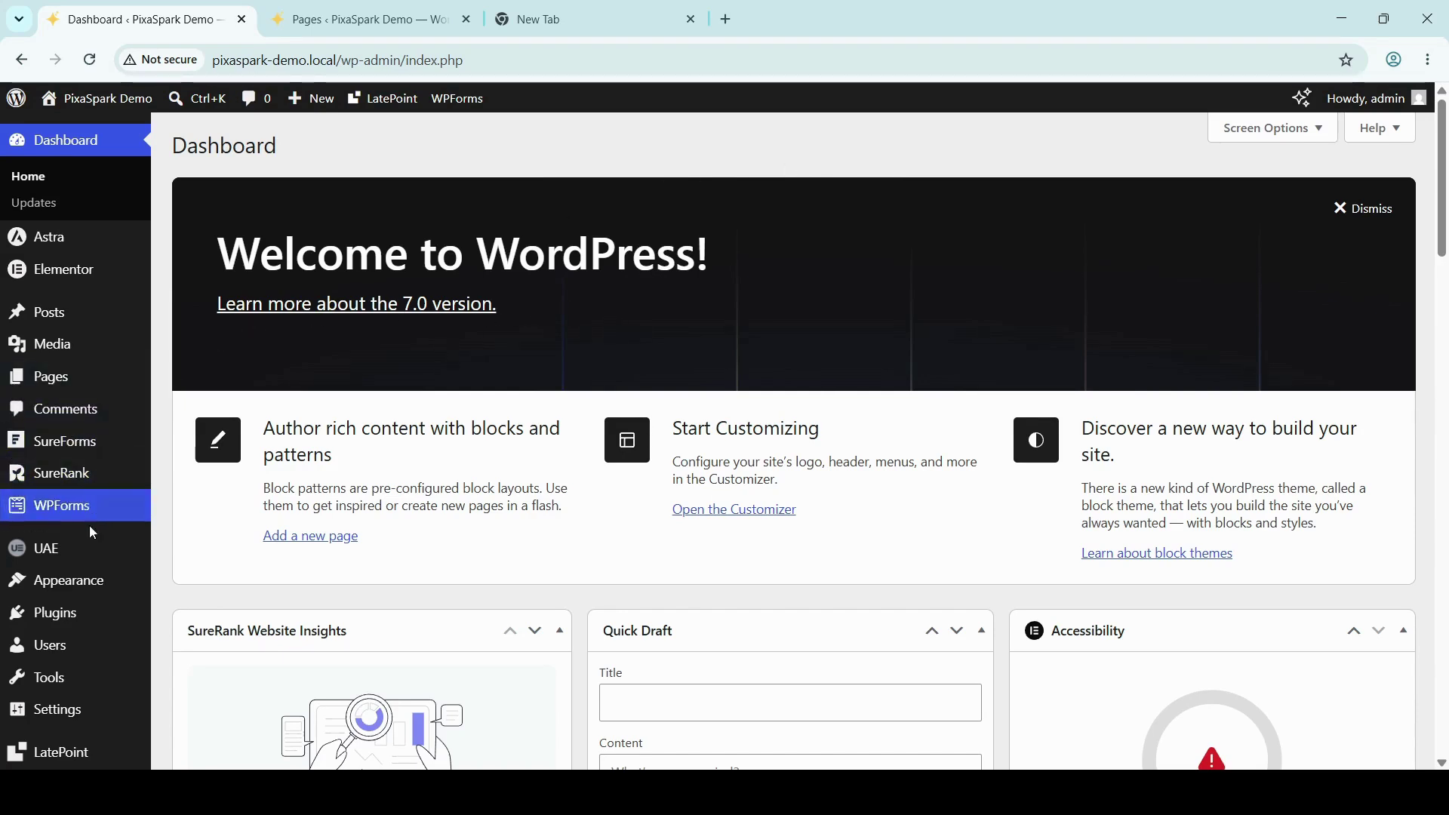
- Search the plugin directory for "wpforms", and install and activate the WPForms – Easy Form Builder for WordPress plugin
mouse_move(103, 581)
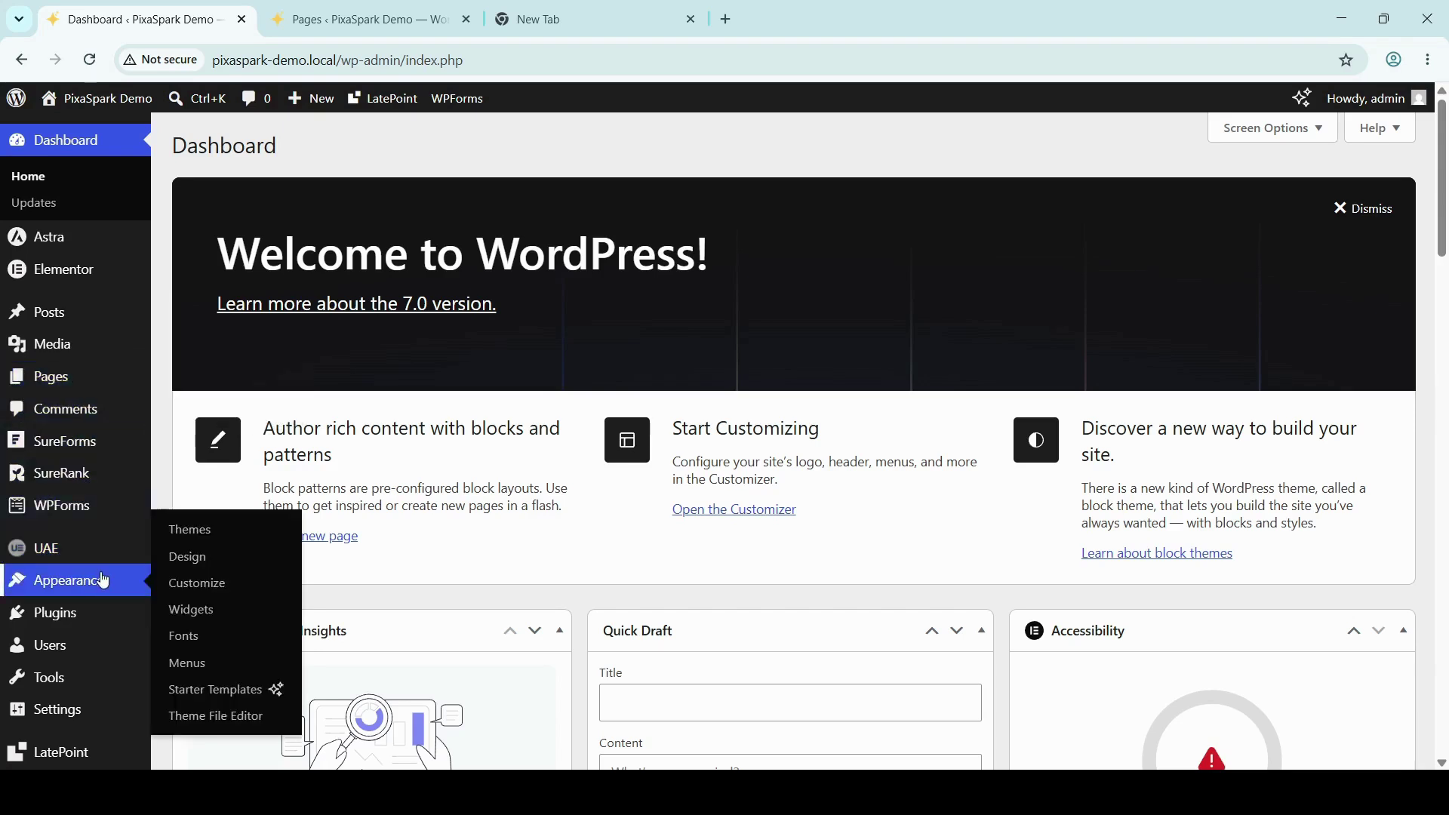
mouse_move(71, 623)
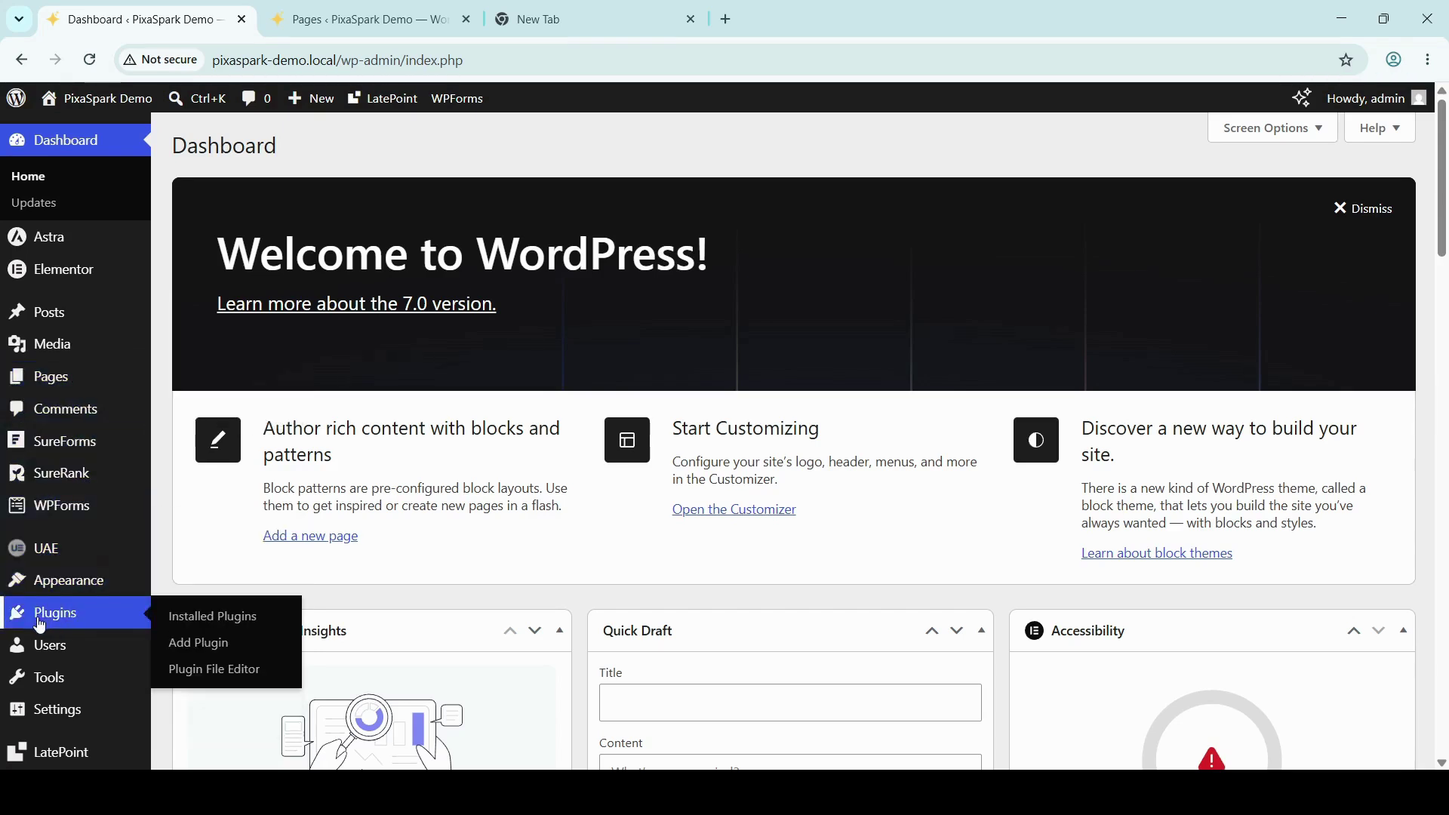
left_click(79, 625)
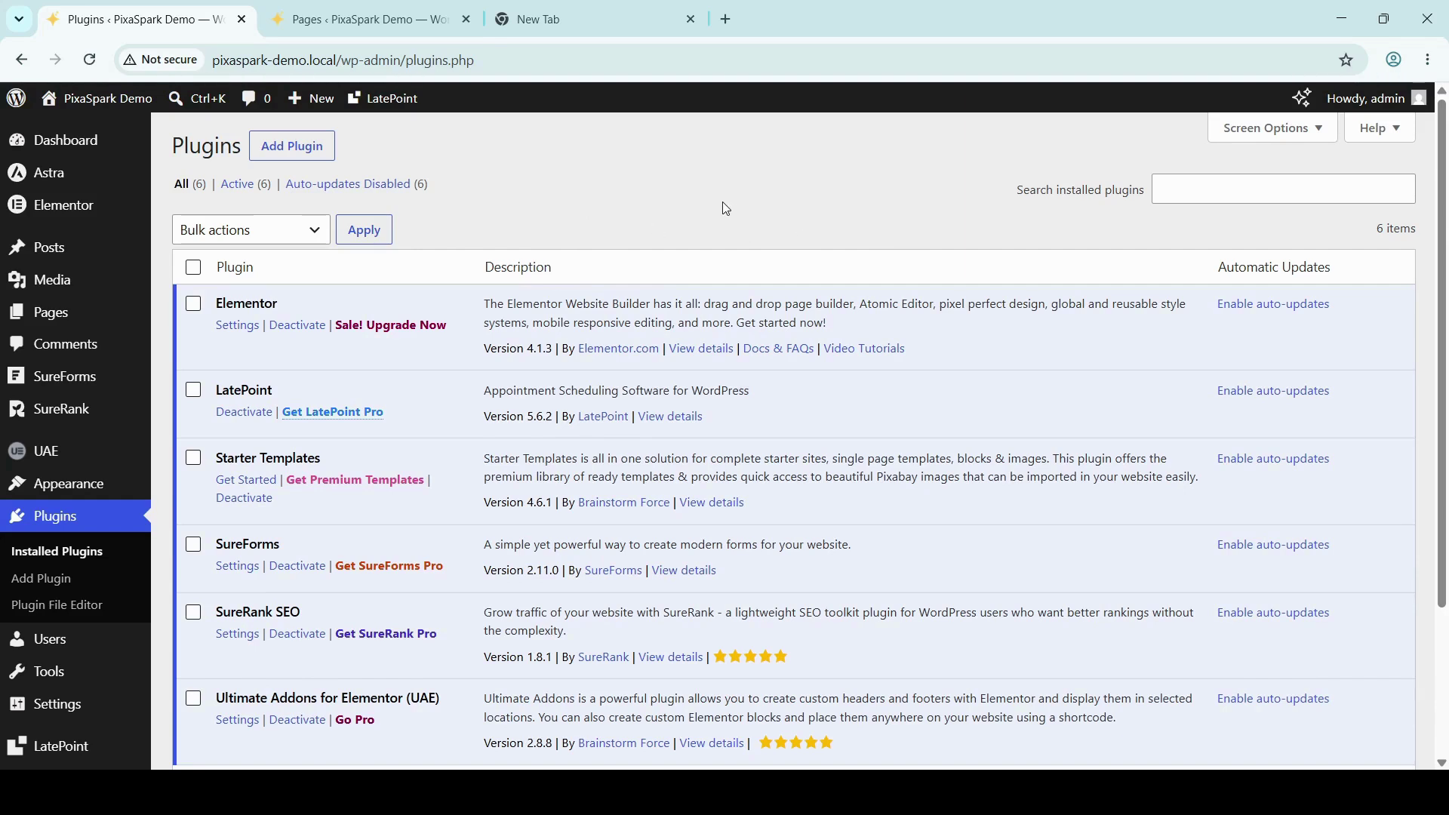
left_click(304, 150)
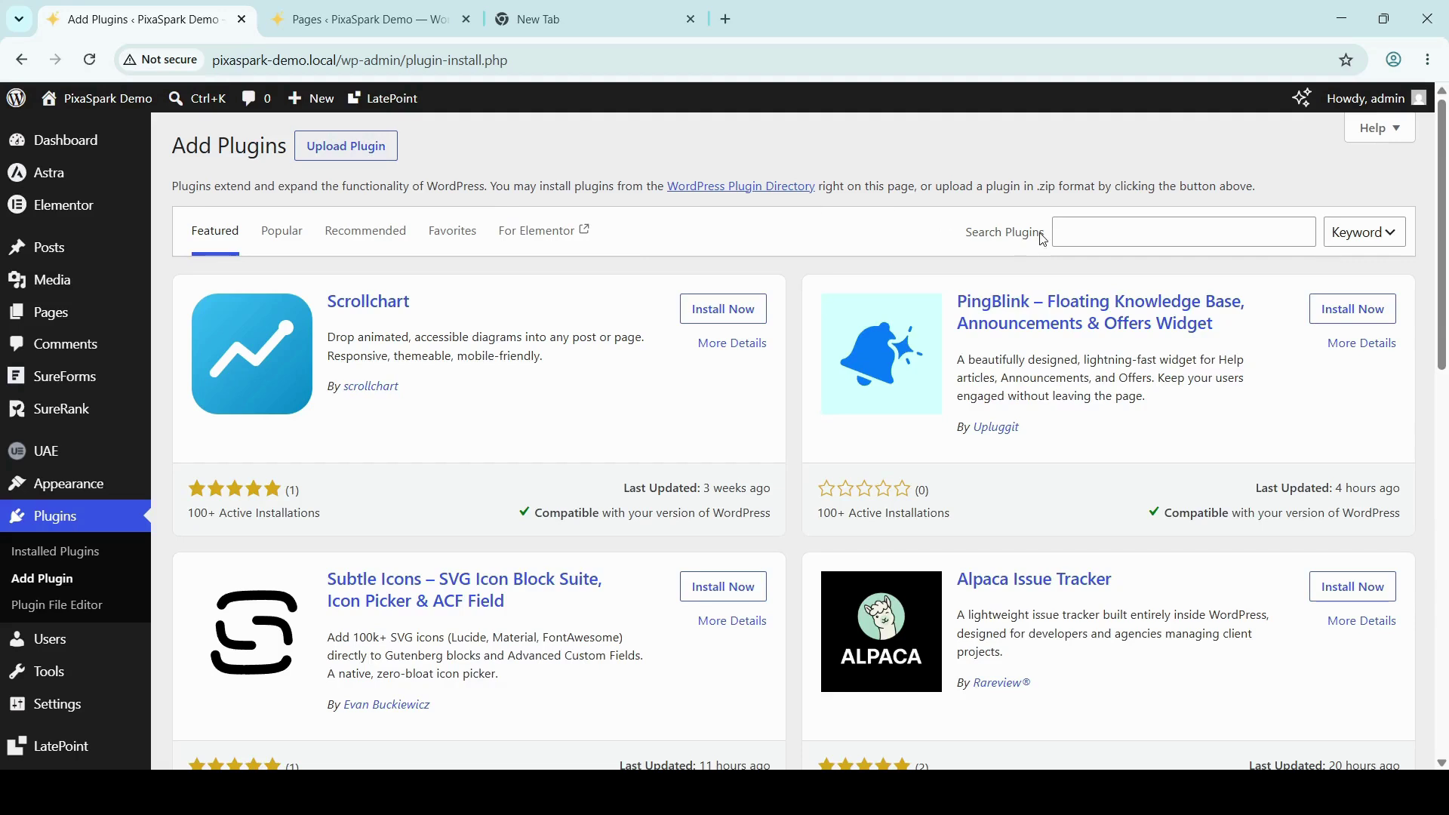
left_click(1097, 233)
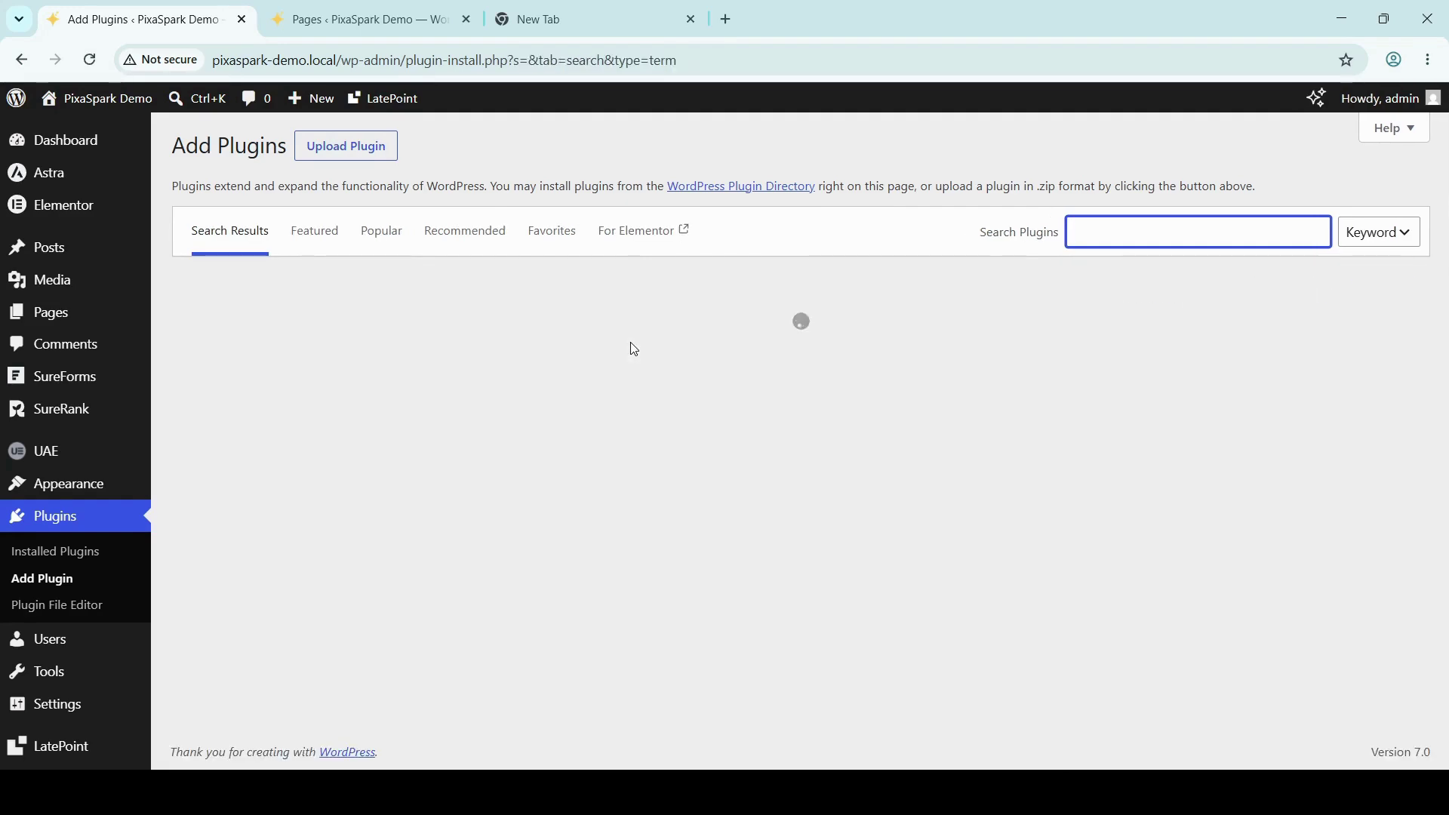
type("wpforms")
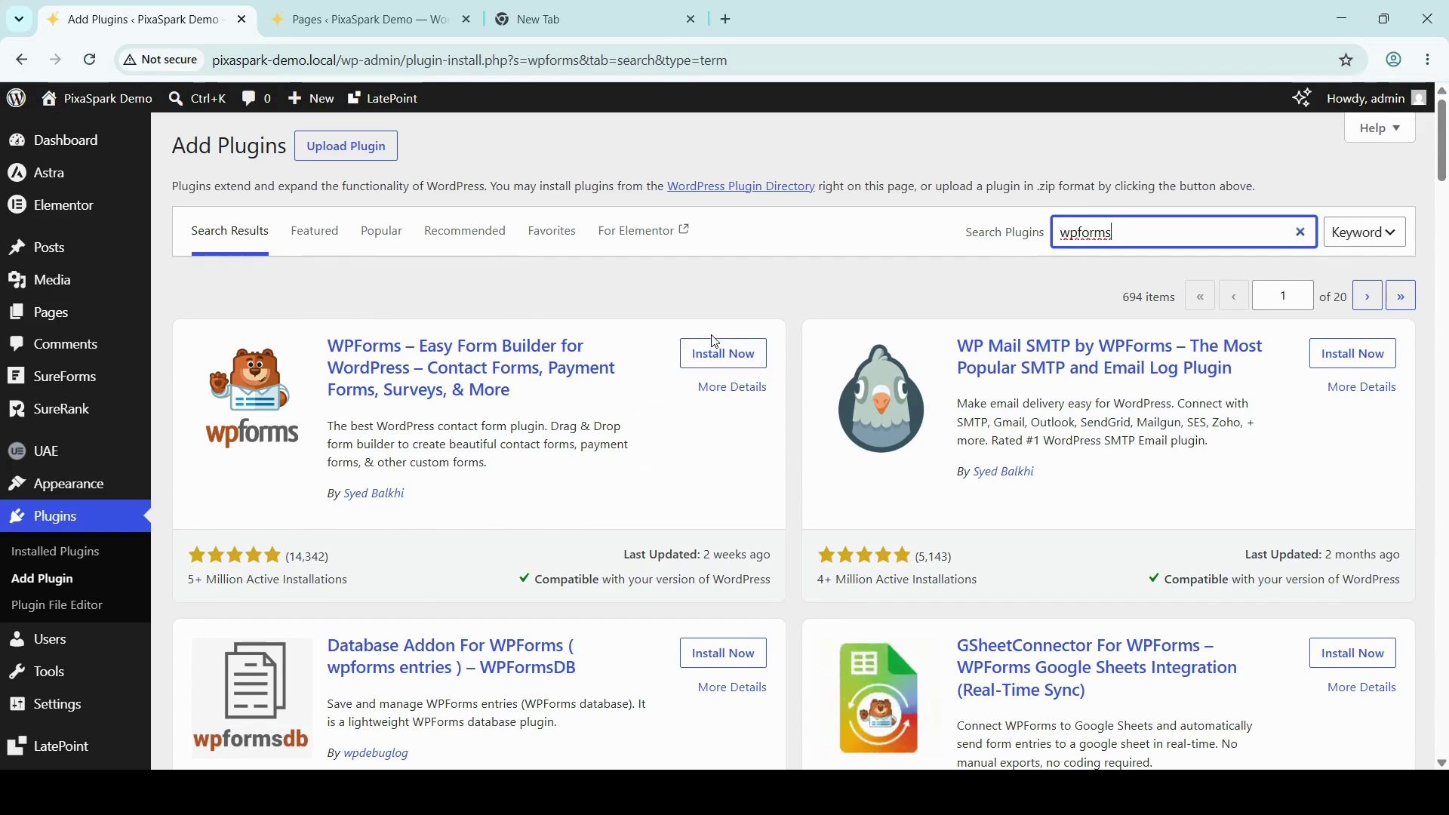
left_click(716, 360)
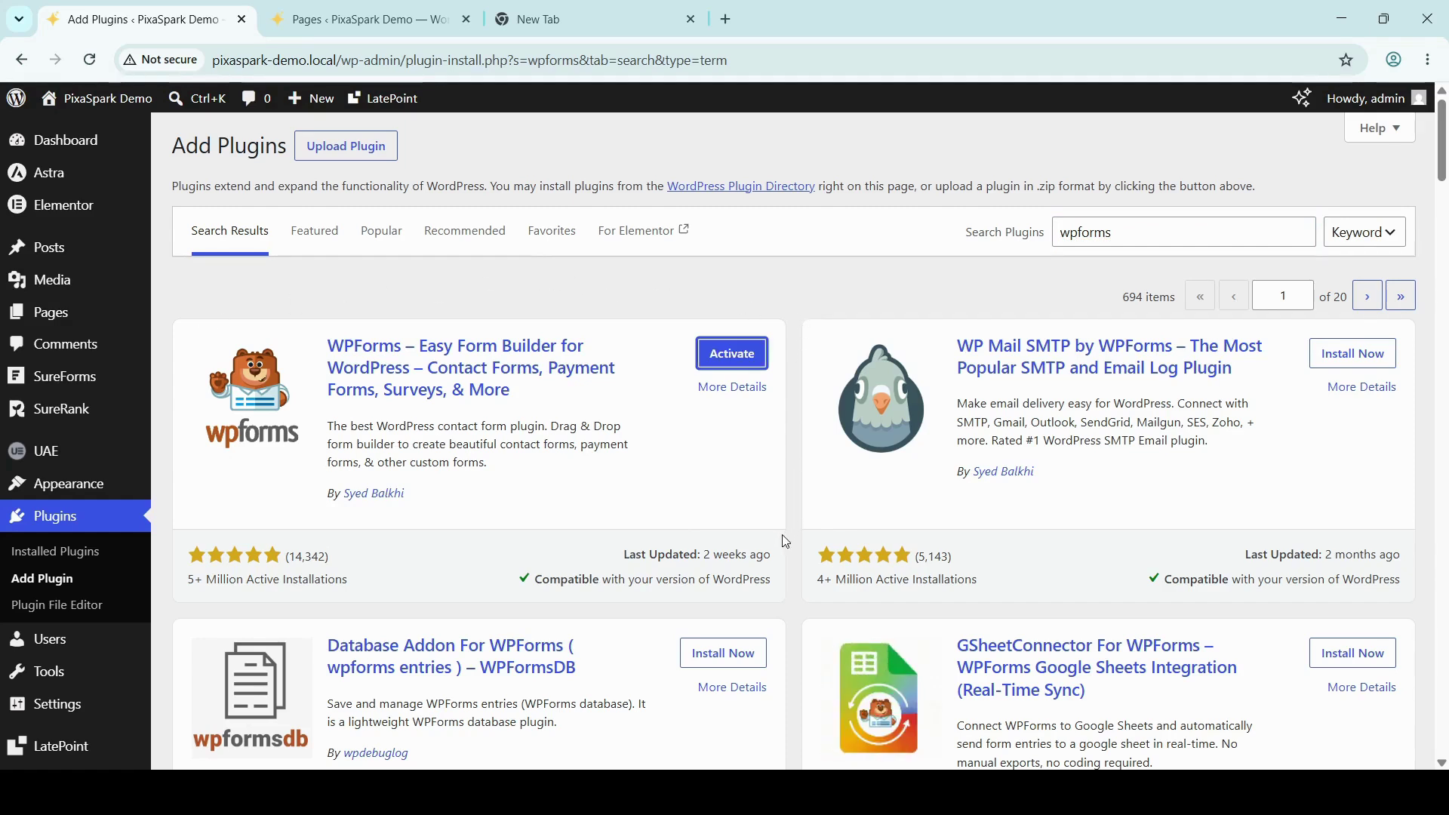
left_click(732, 355)
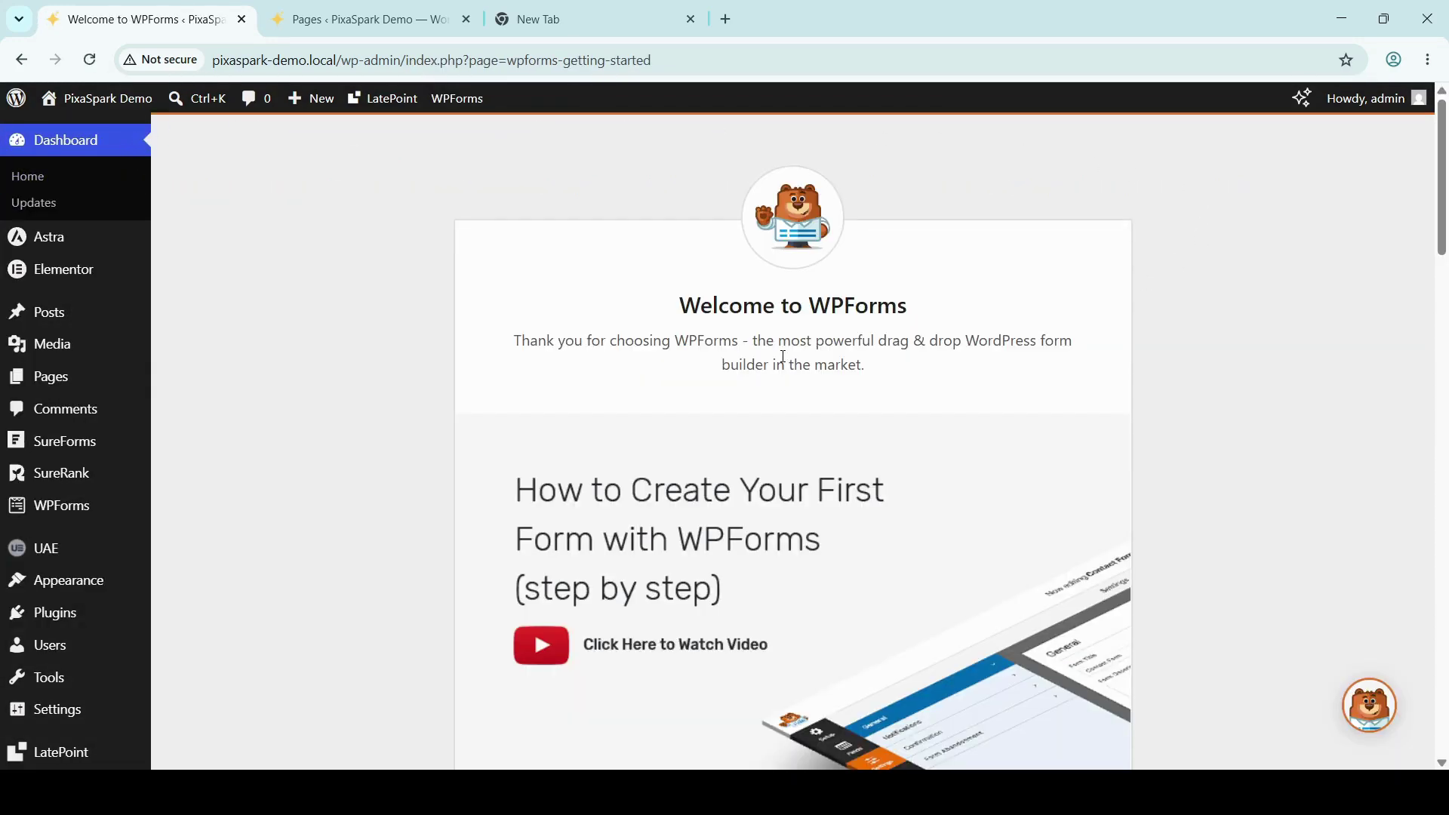
- Start creating the first form from the WPForms welcome page
scroll(784, 359, "down", 4)
scroll(785, 364, "down", 3)
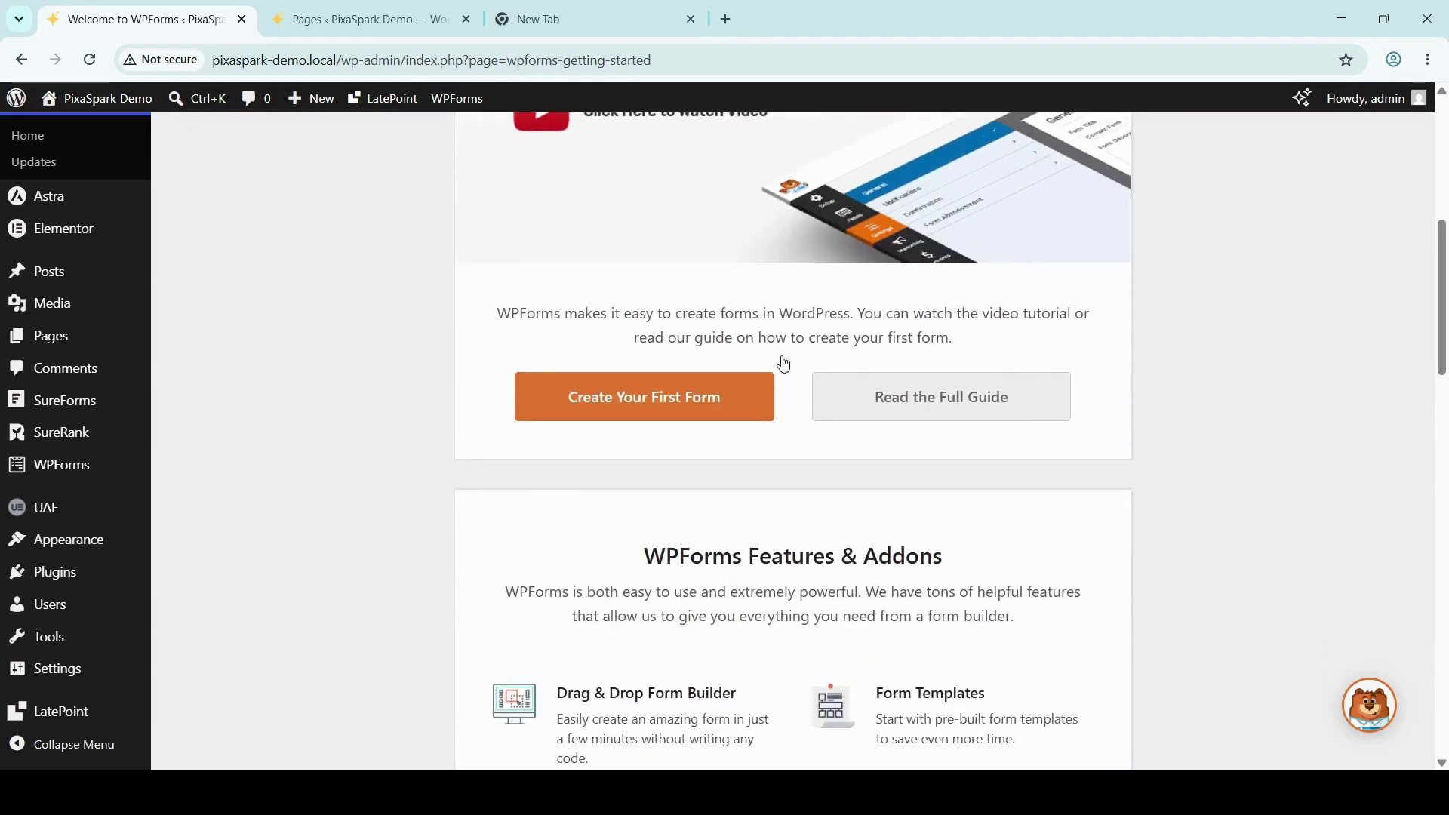
left_click(710, 408)
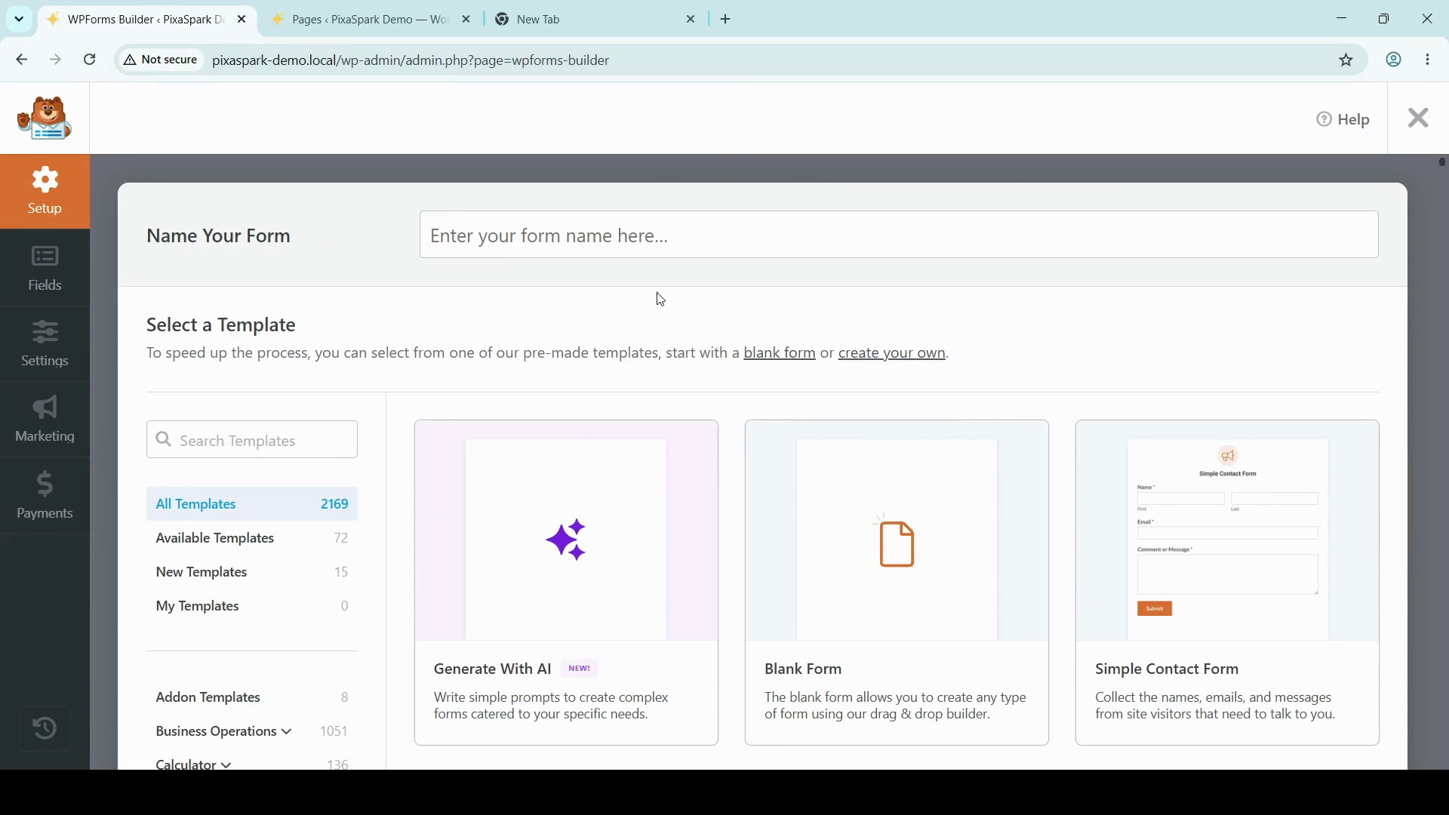
- Browse the form templates, including the AI, blank, contact, newsletter, automobile and party RSVP options
scroll(477, 465, "down", 6)
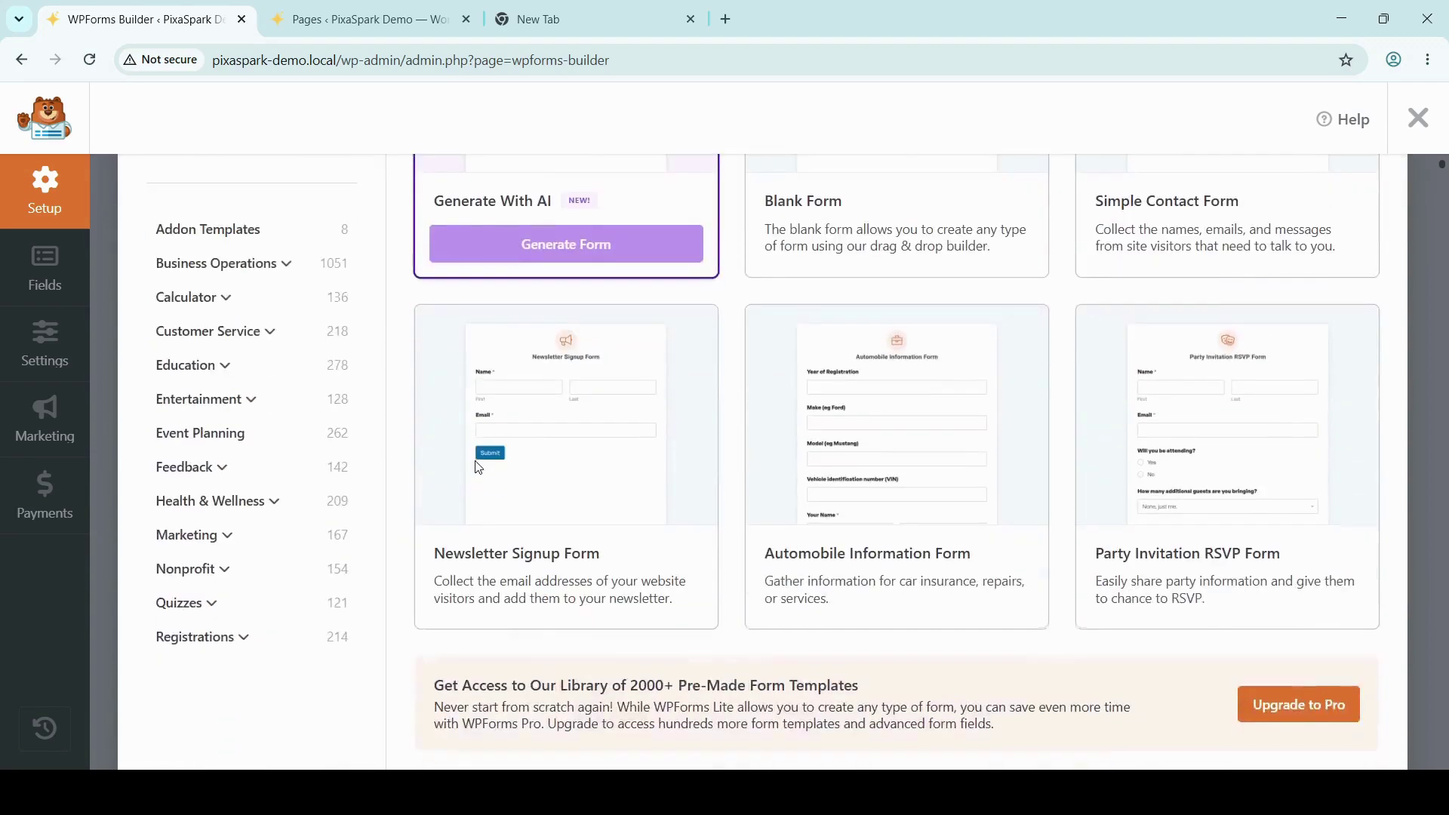
scroll(479, 468, "up", 4)
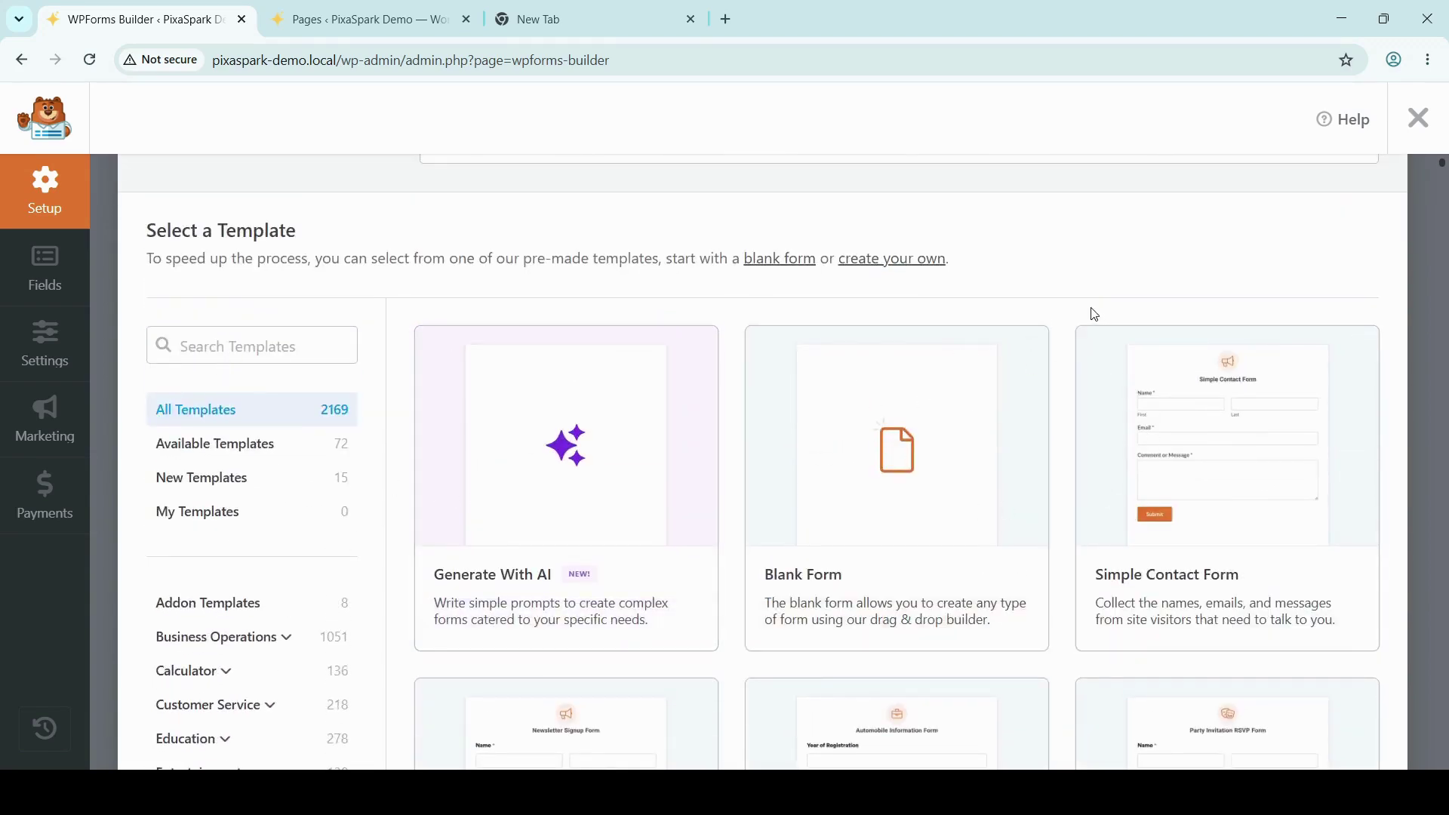
scroll(660, 405, "down", 3)
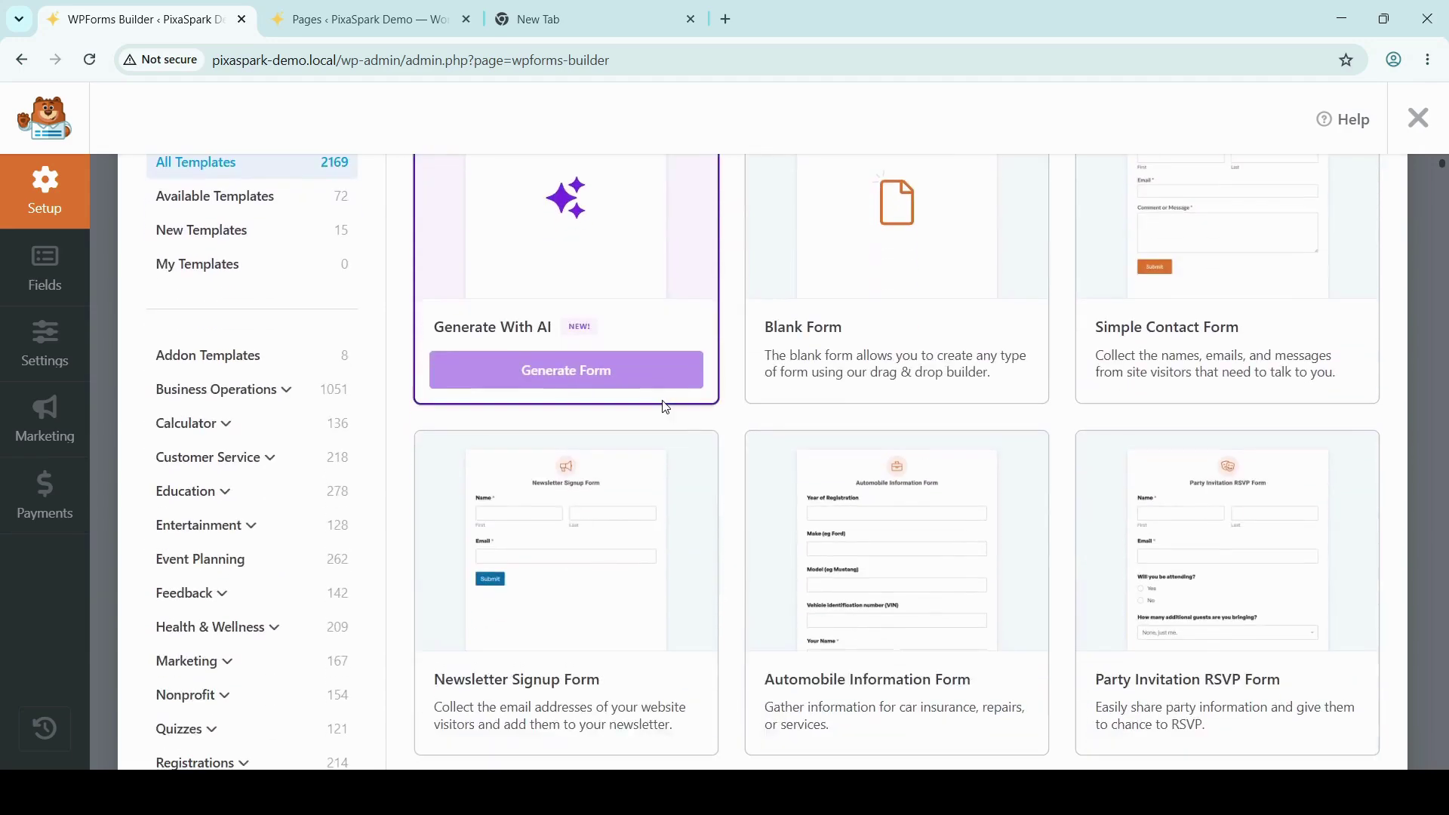
scroll(666, 407, "up", 3)
scroll(715, 459, "down", 5)
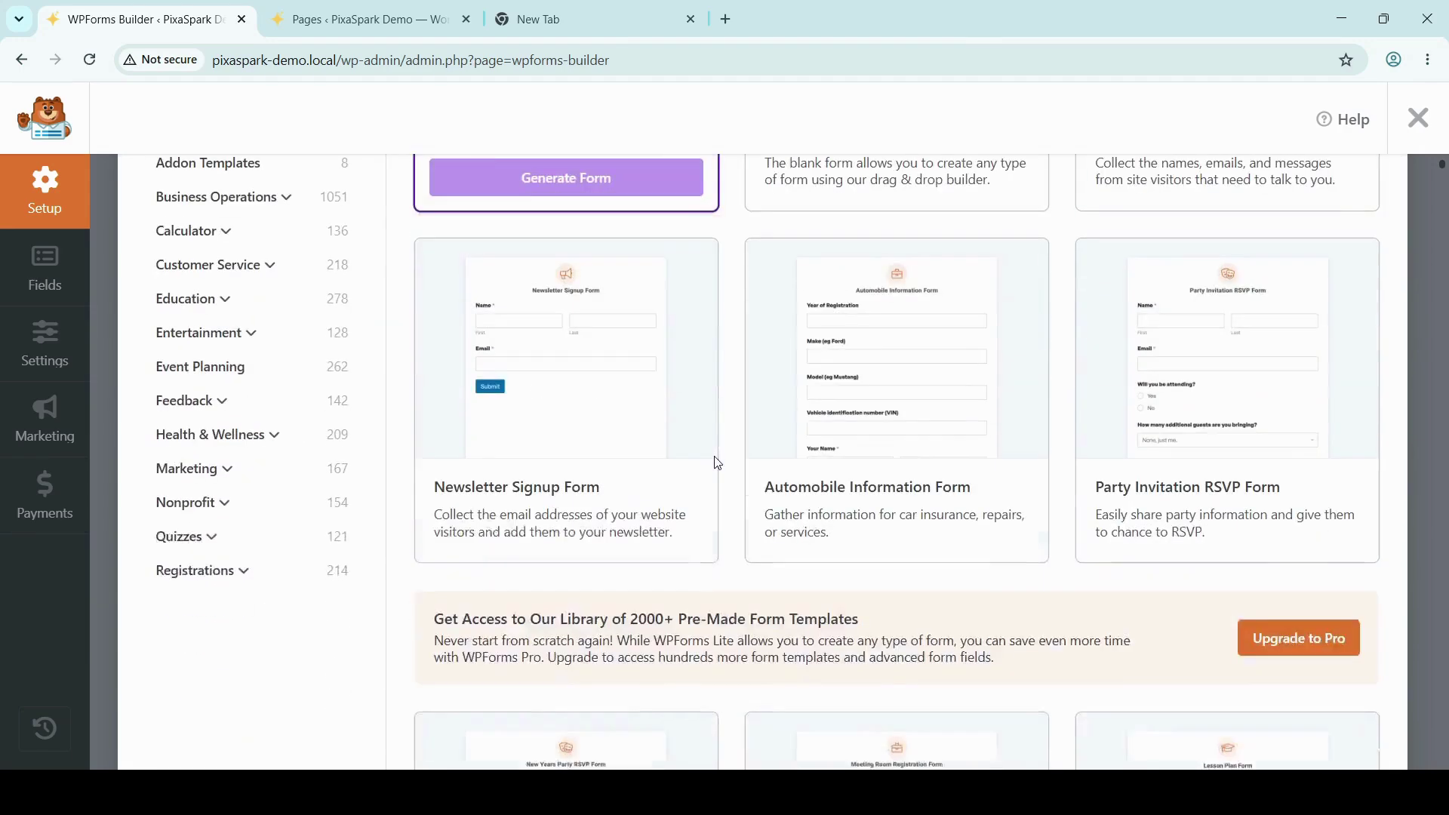
scroll(707, 460, "up", 5)
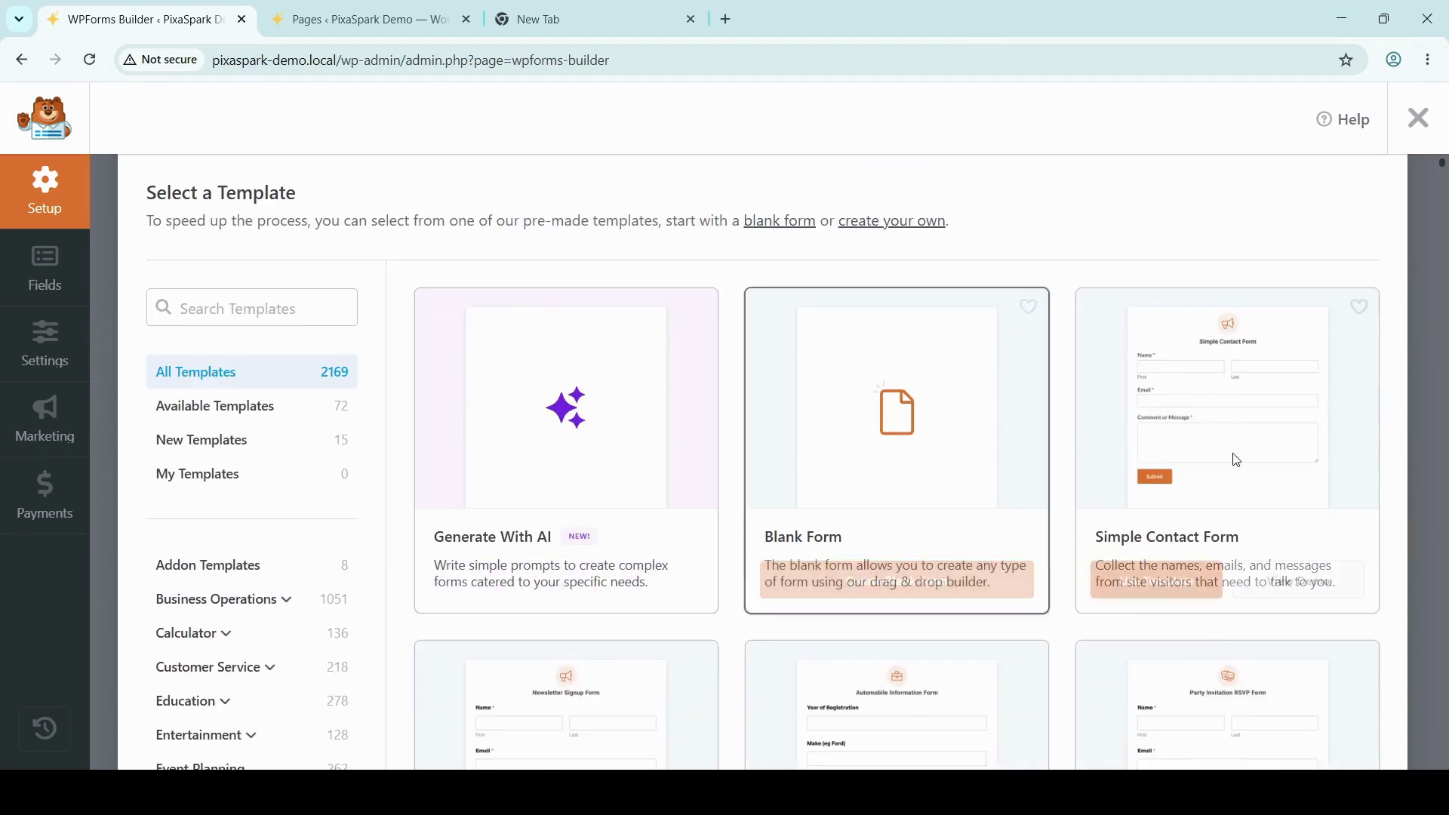
scroll(866, 446, "up", 2)
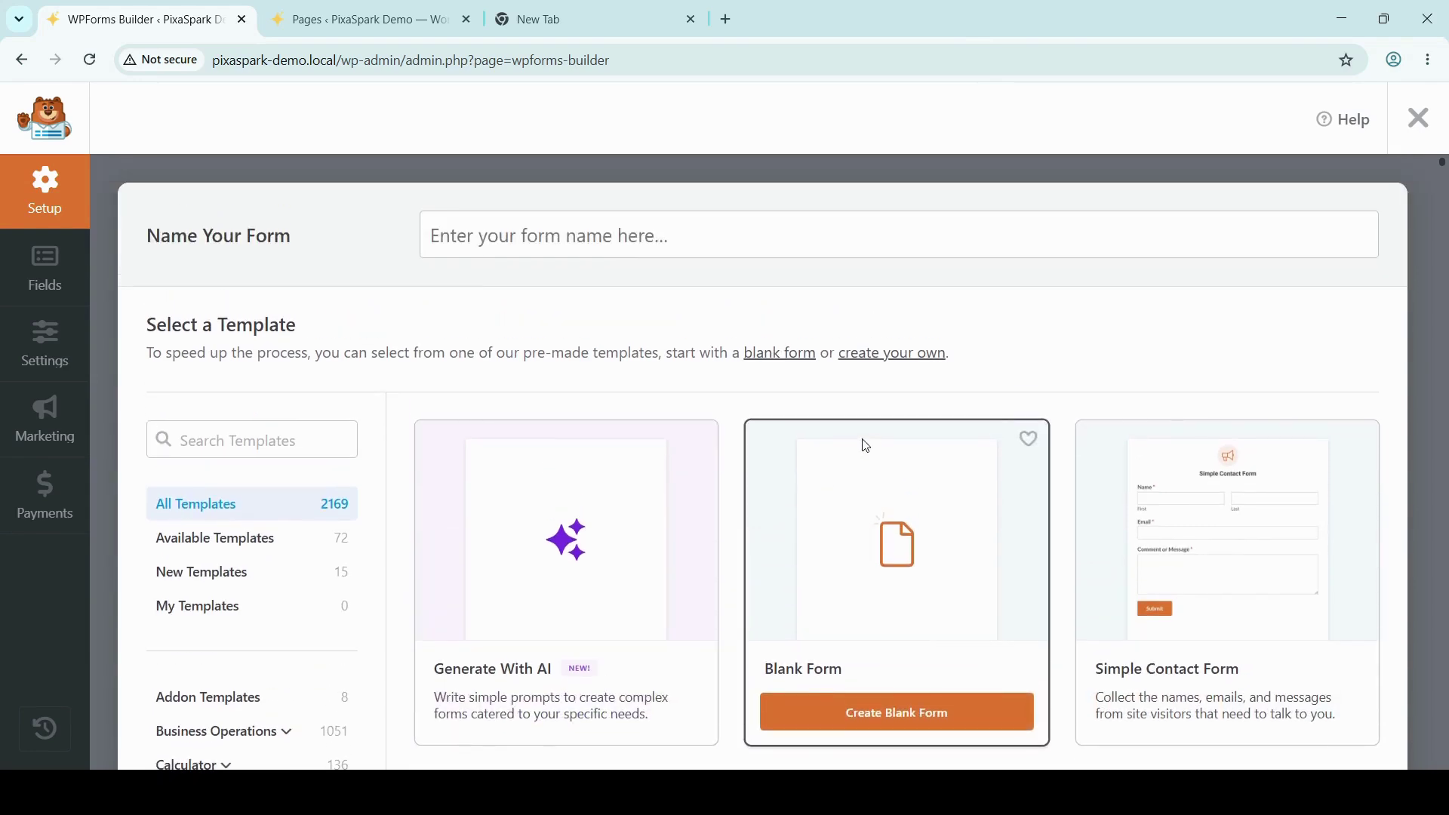
scroll(1166, 393, "down", 2)
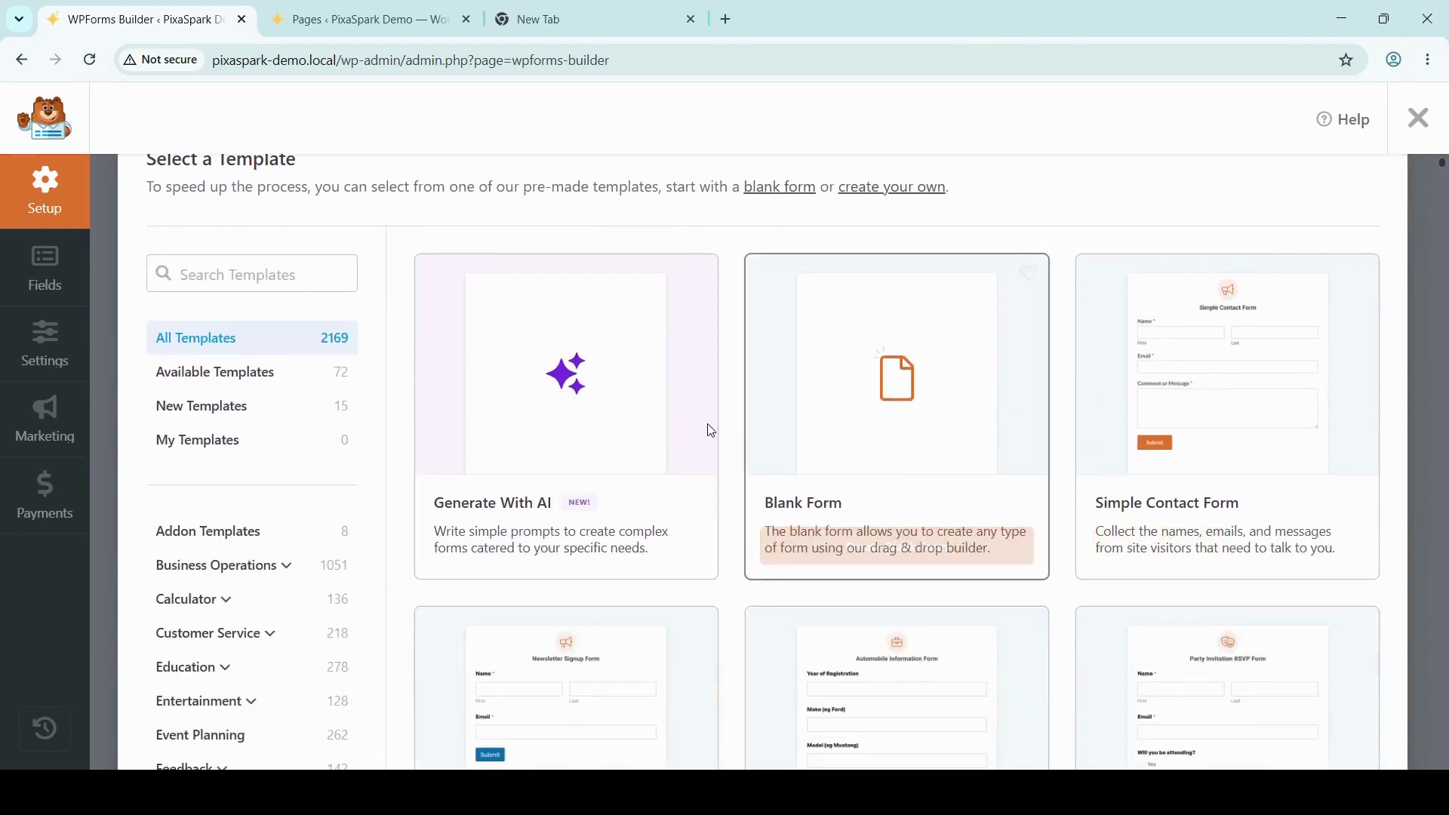
scroll(1097, 401, "down", 2)
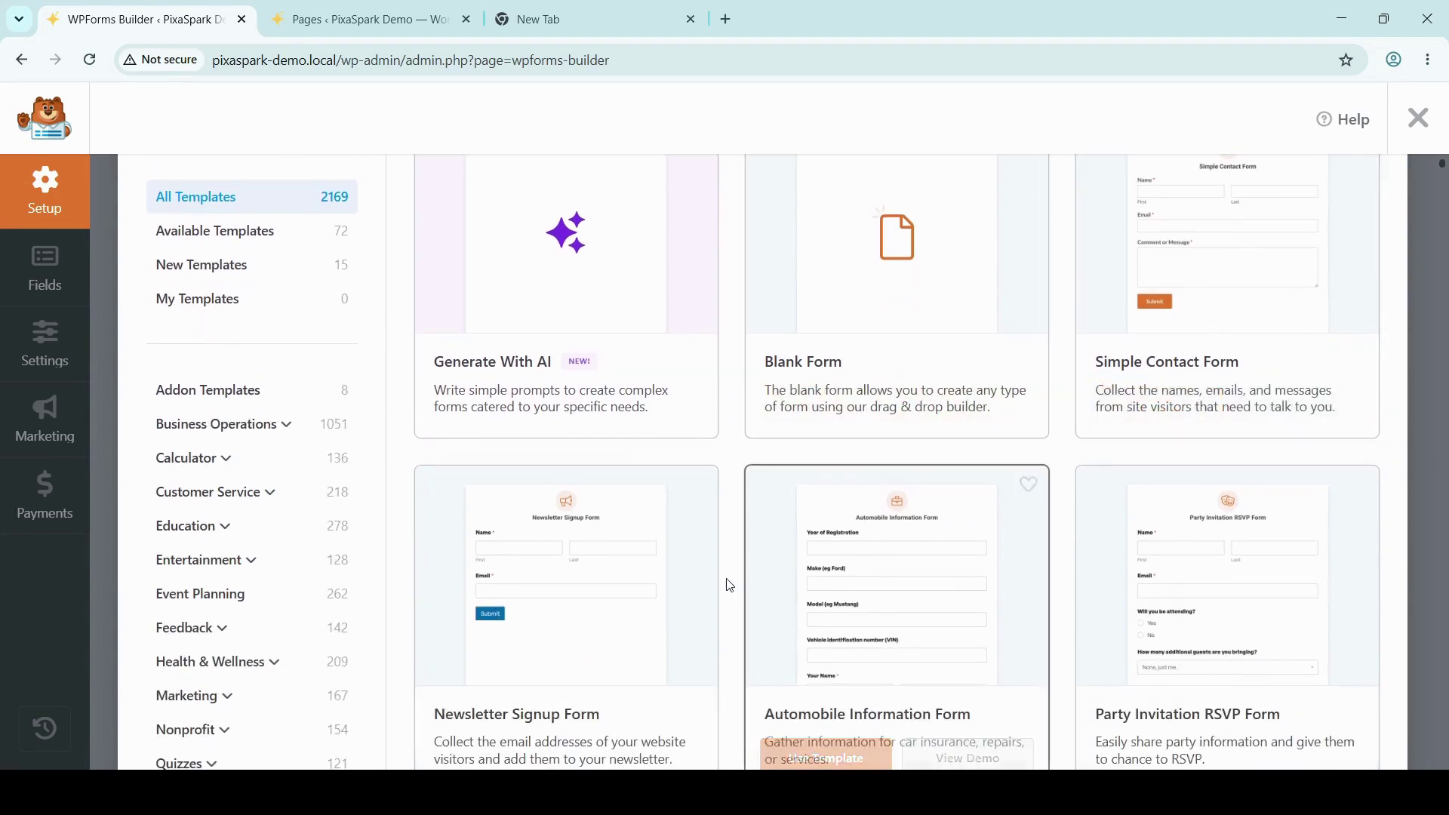
scroll(556, 360, "down", 4)
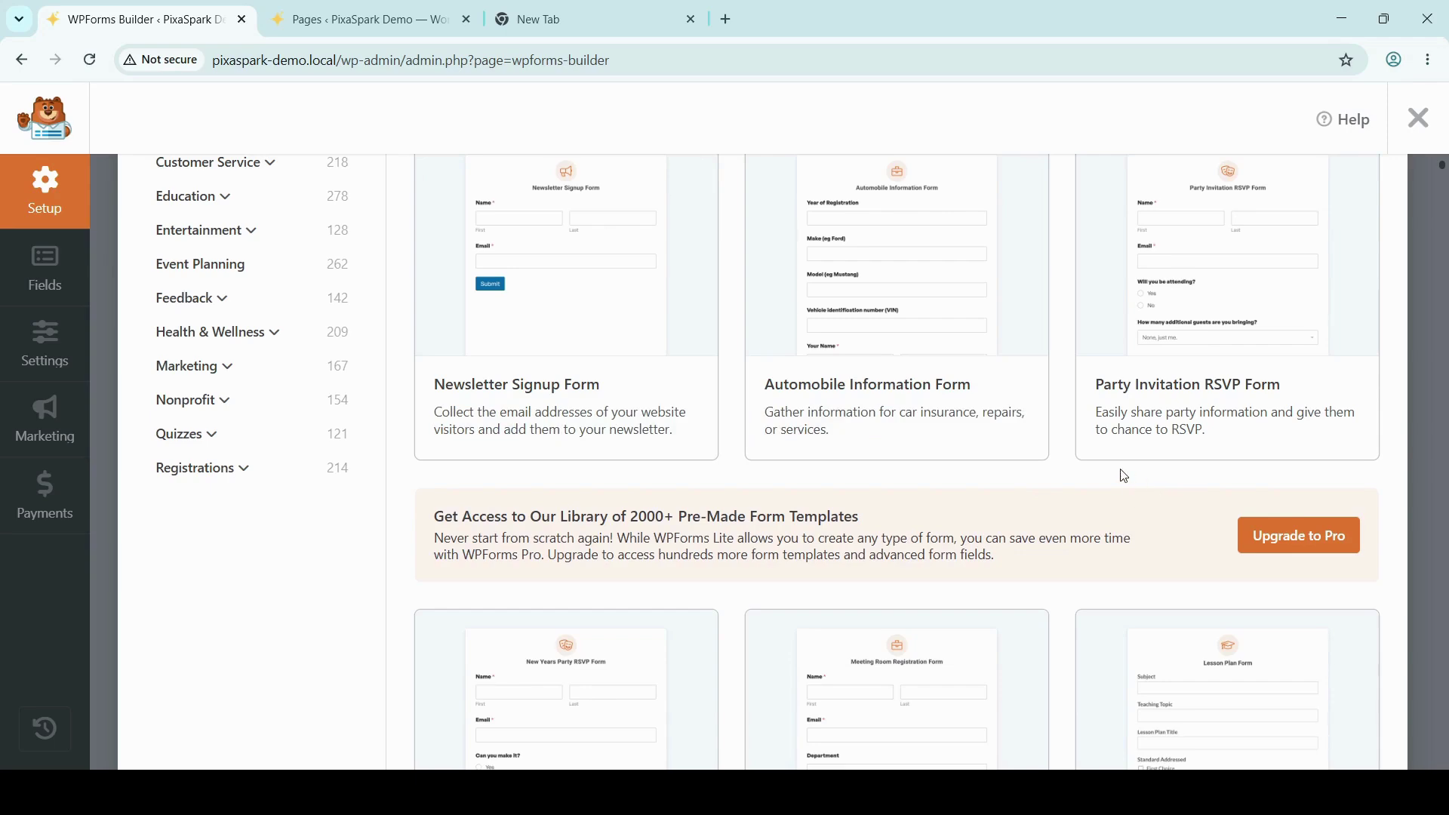
scroll(1125, 476, "up", 3)
scroll(1132, 483, "down", 3)
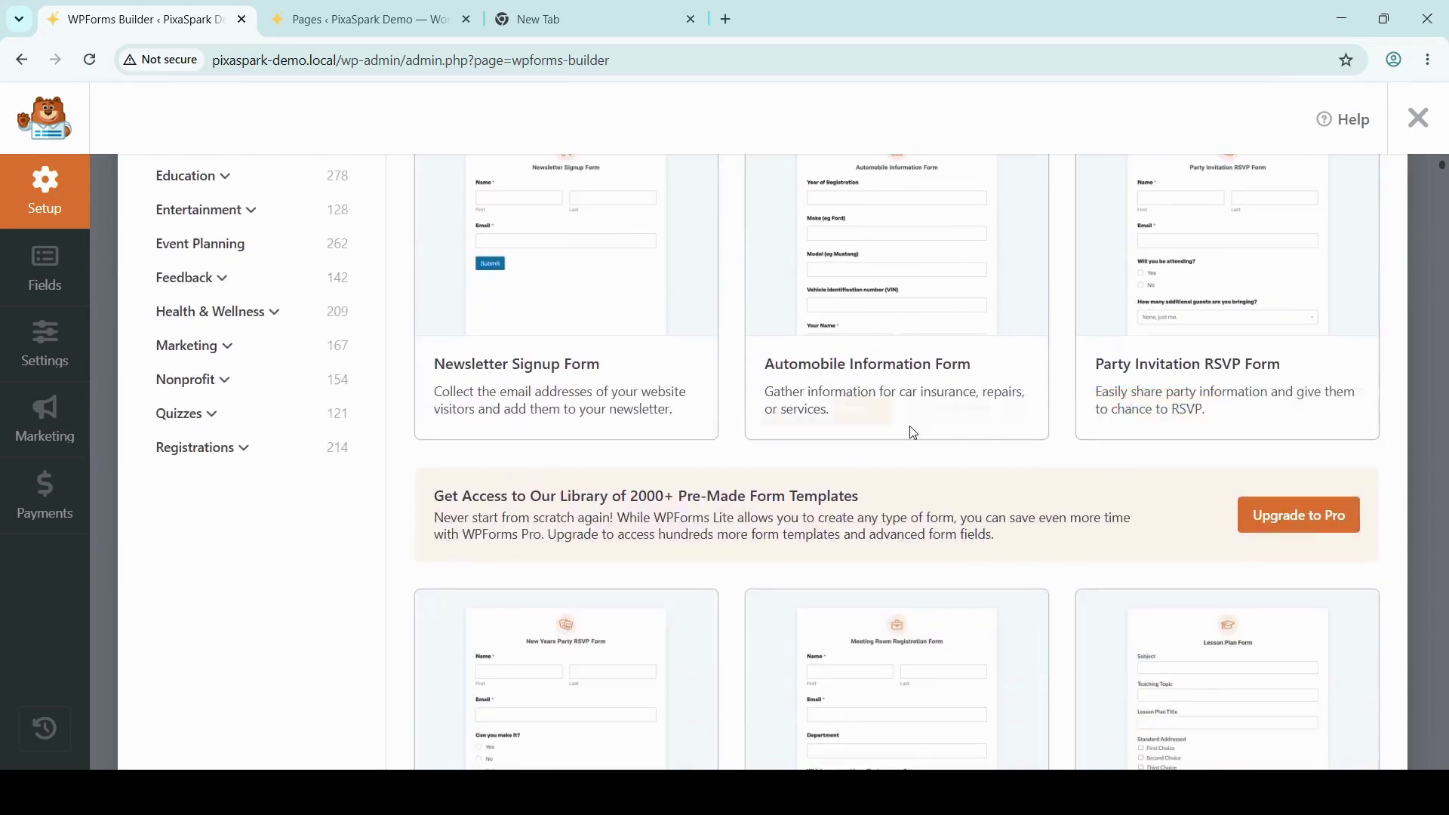
scroll(460, 404, "down", 4)
scroll(703, 463, "up", 9)
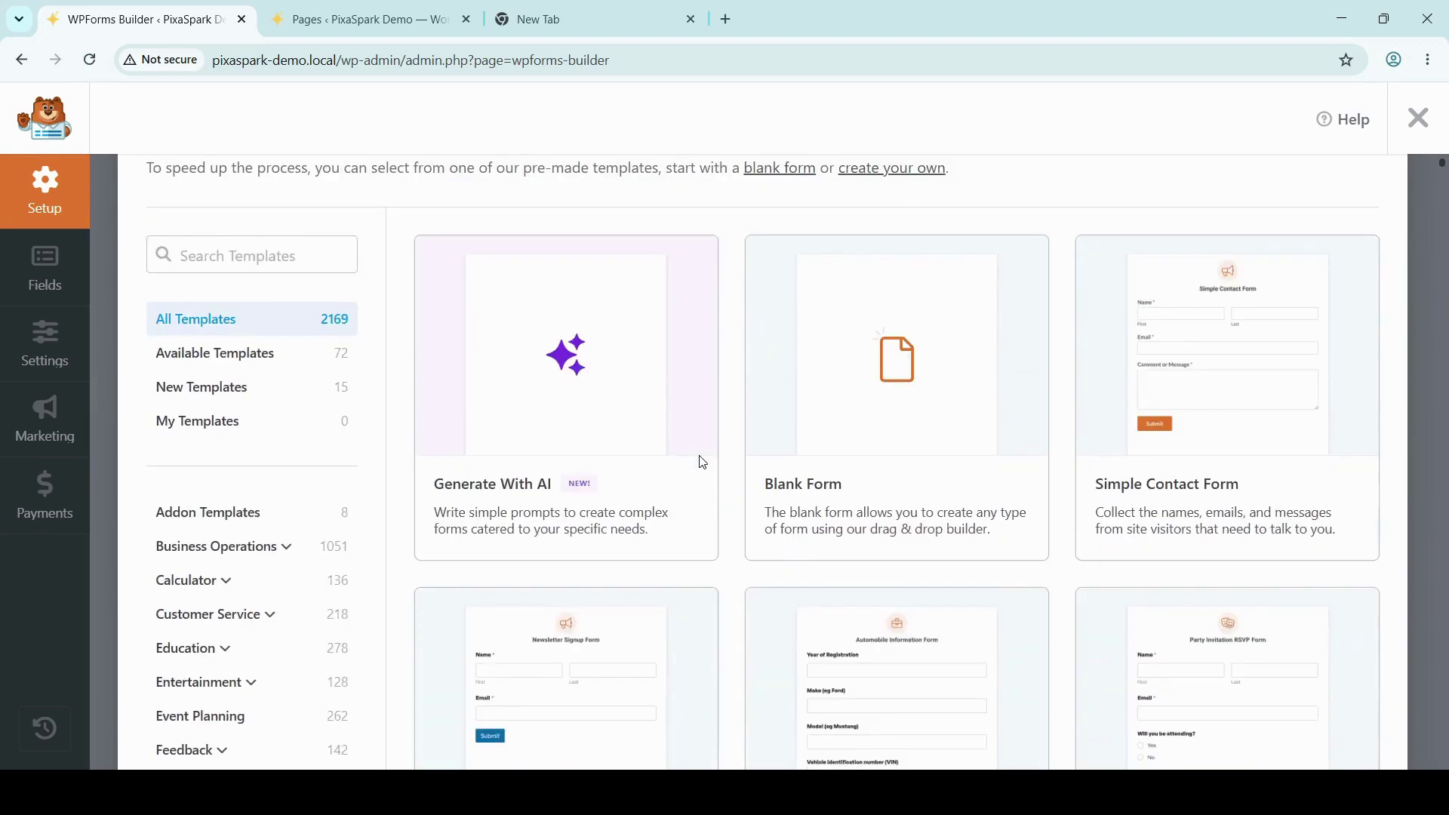
- Create a form from the Simple Contact Form template and check the Name field's options before returning to the list of addable fields
scroll(703, 462, "up", 2)
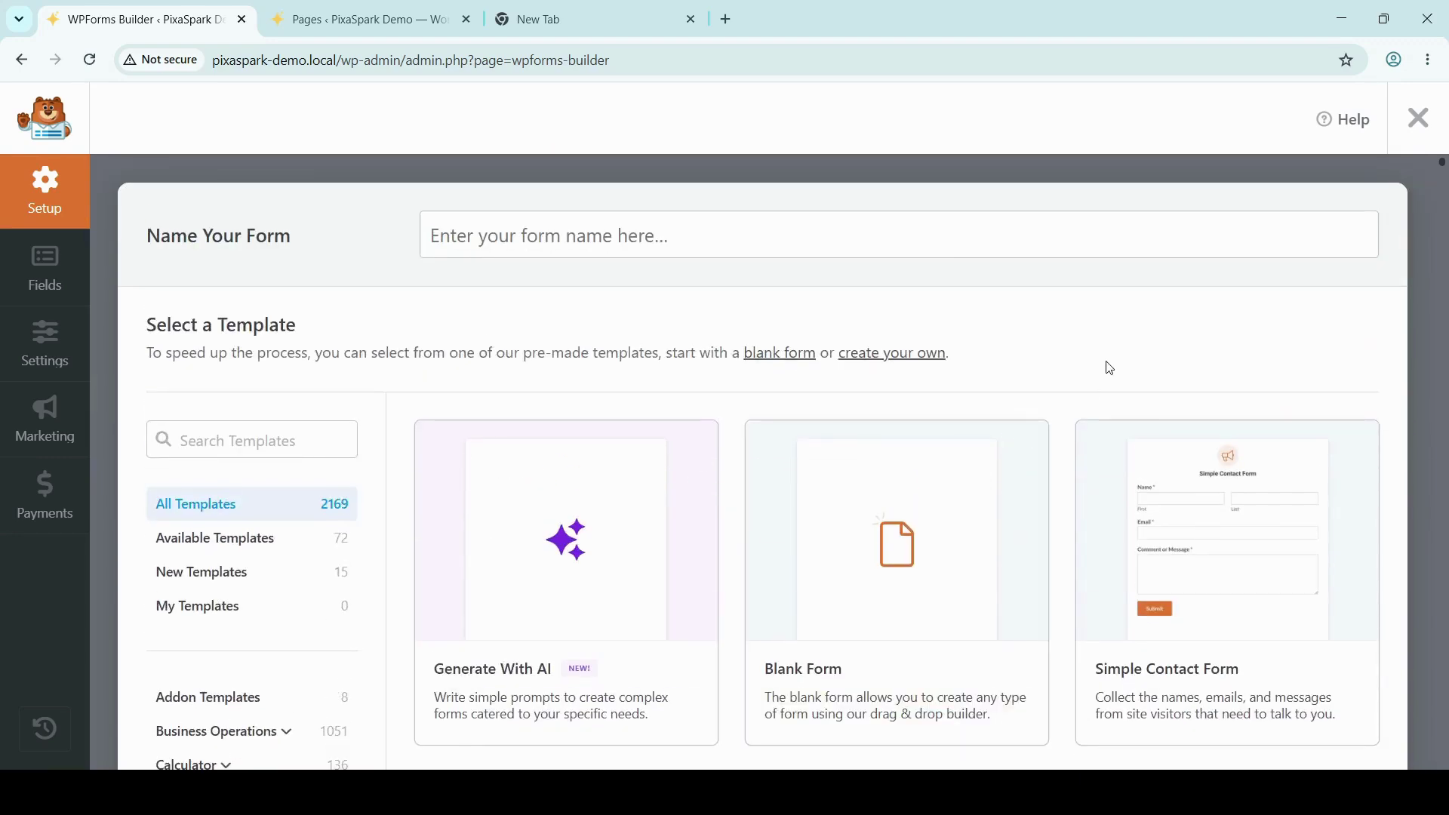
scroll(1110, 368, "down", 2)
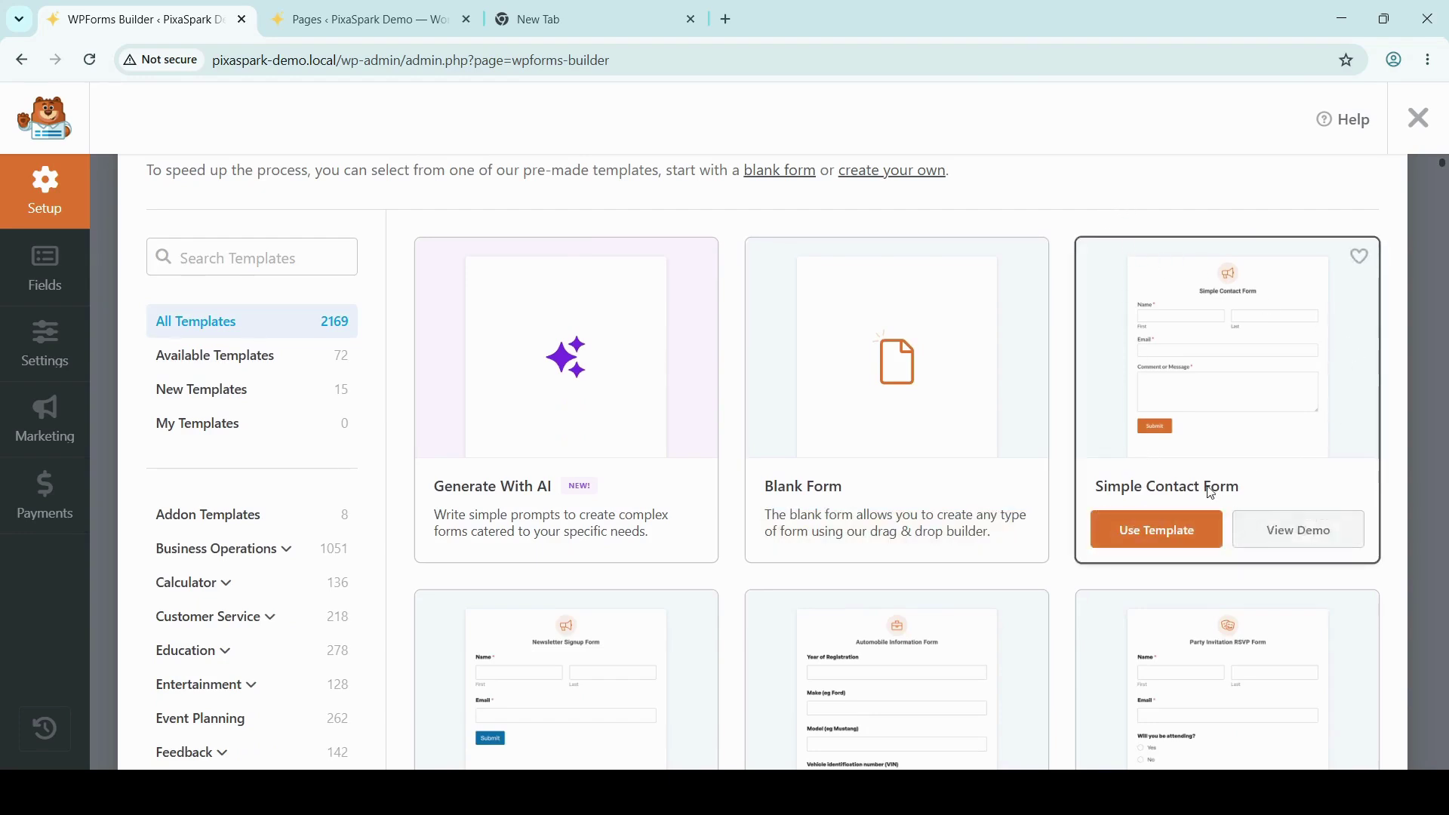
left_click(1167, 534)
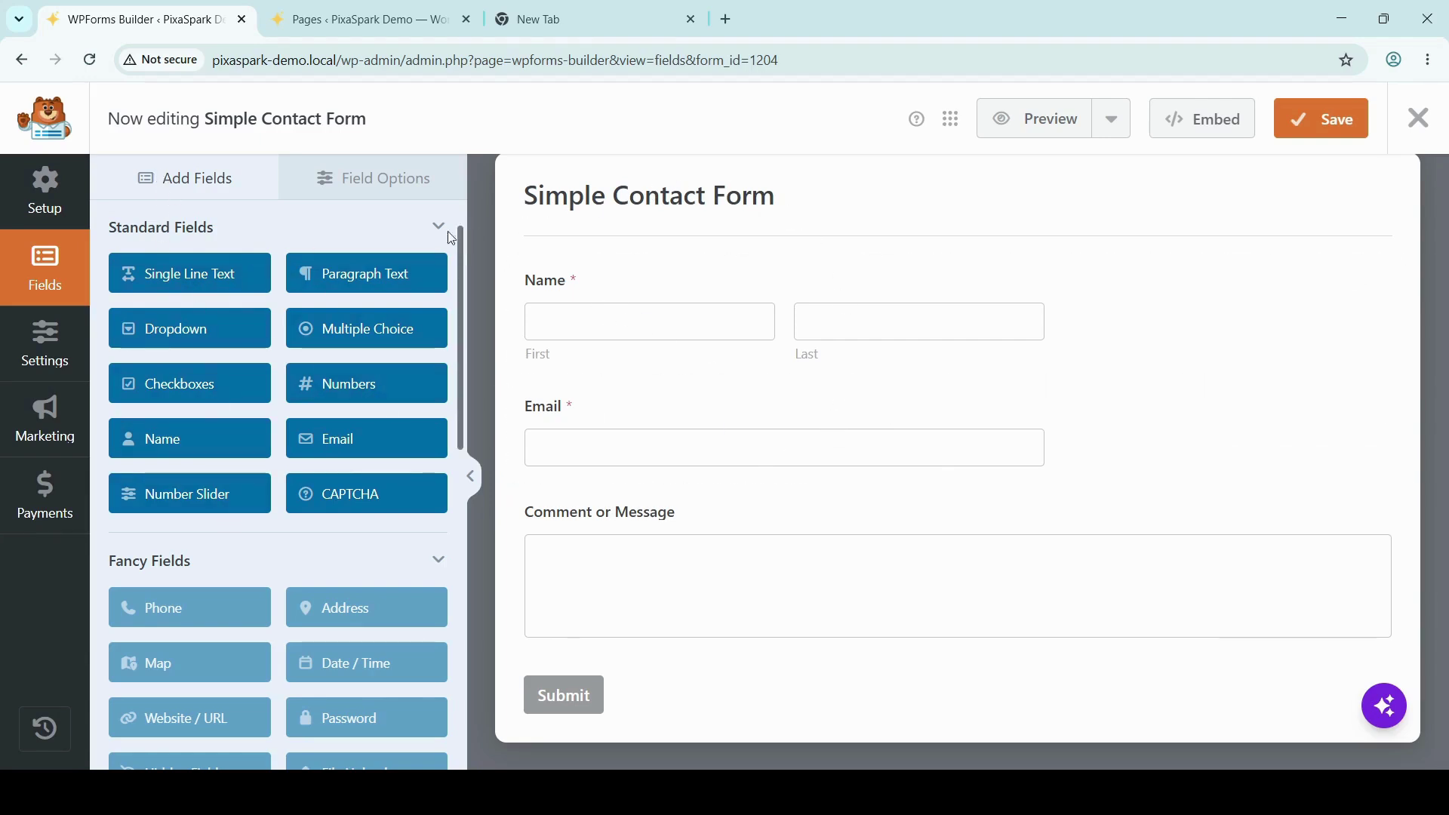
left_click(393, 191)
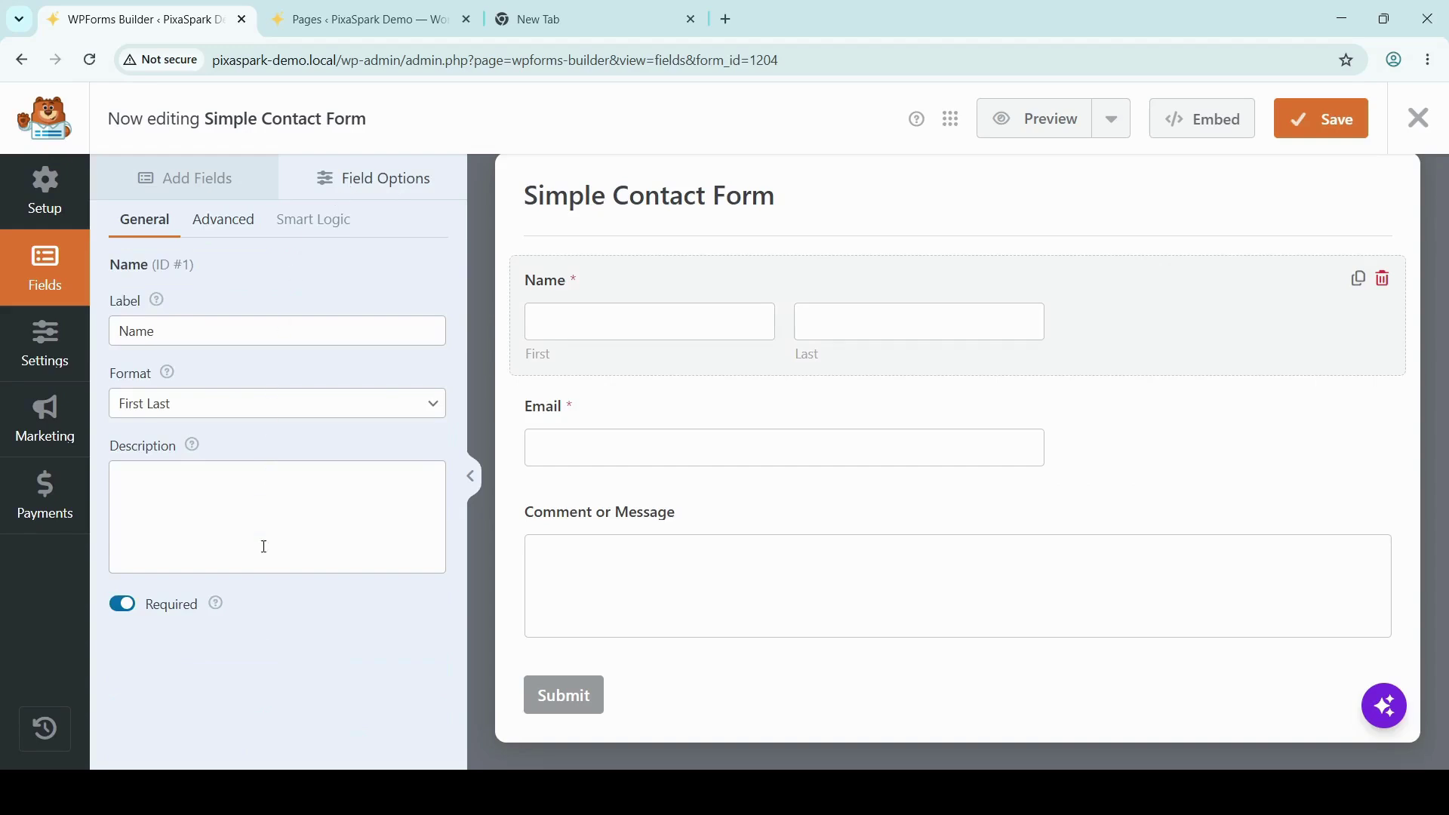
left_click(175, 178)
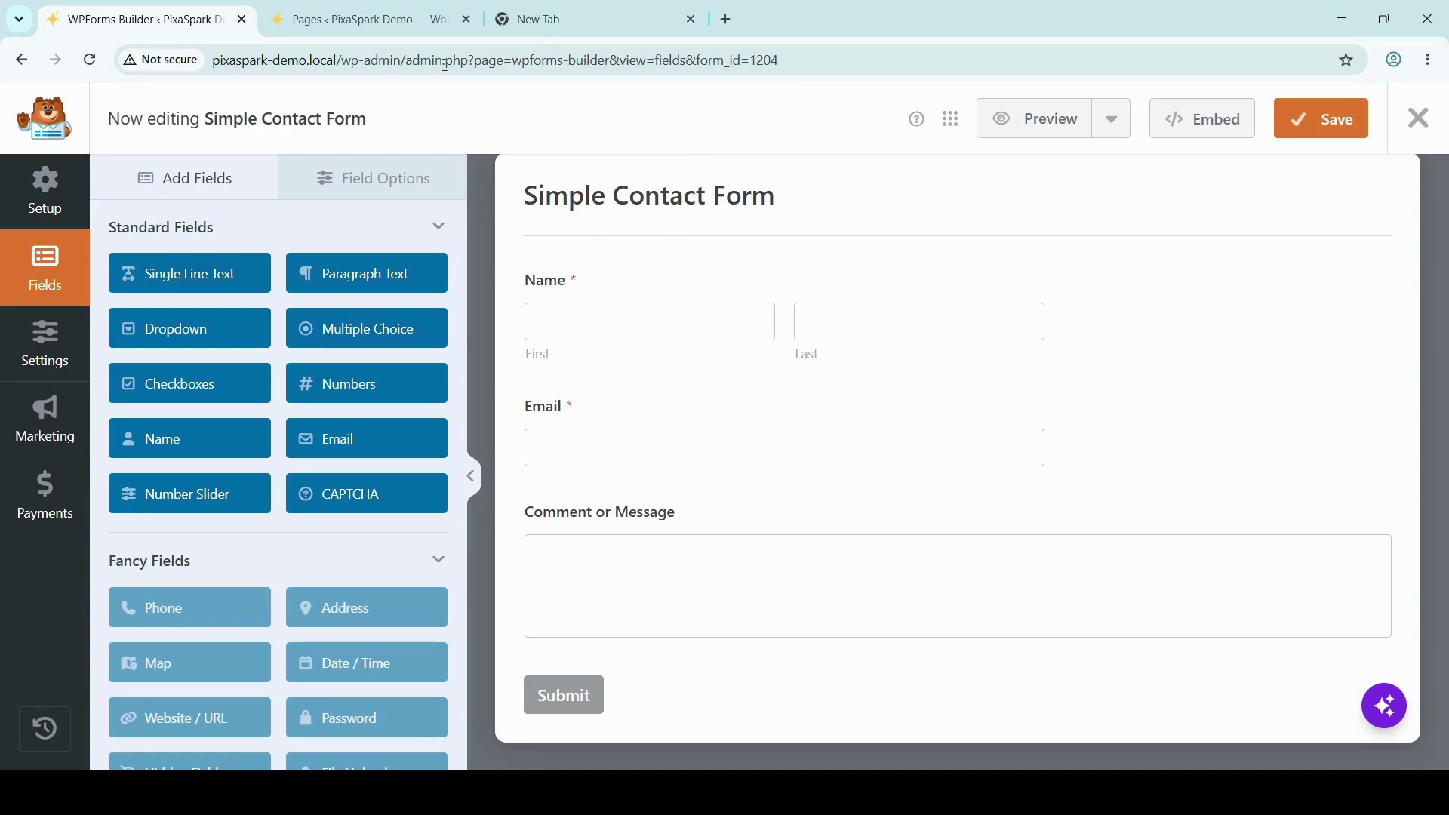
- Add a new page in the site's Pages section, dismiss the Design Library, and open the page for editing with Elementor
left_click(381, 14)
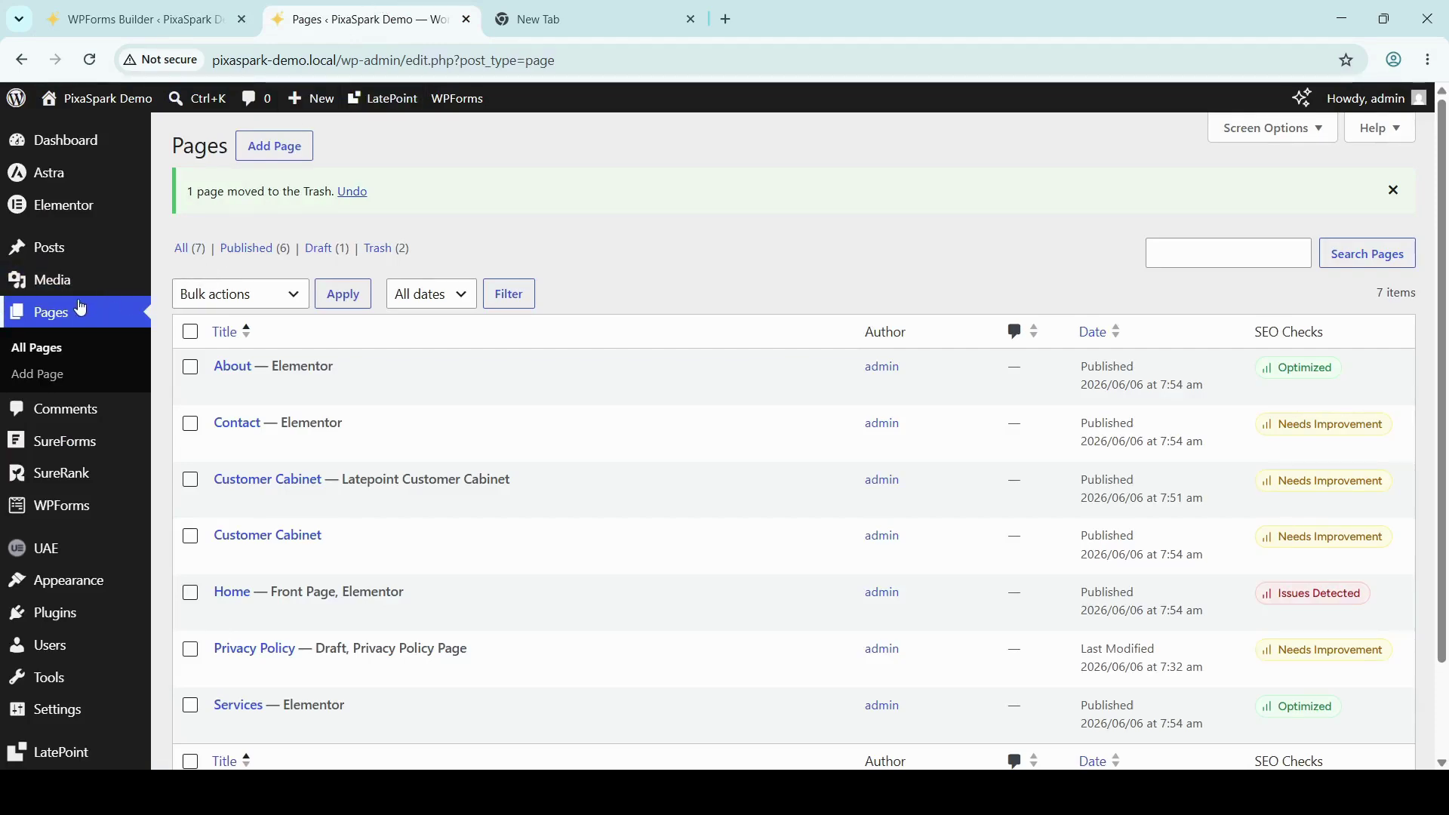
left_click(29, 321)
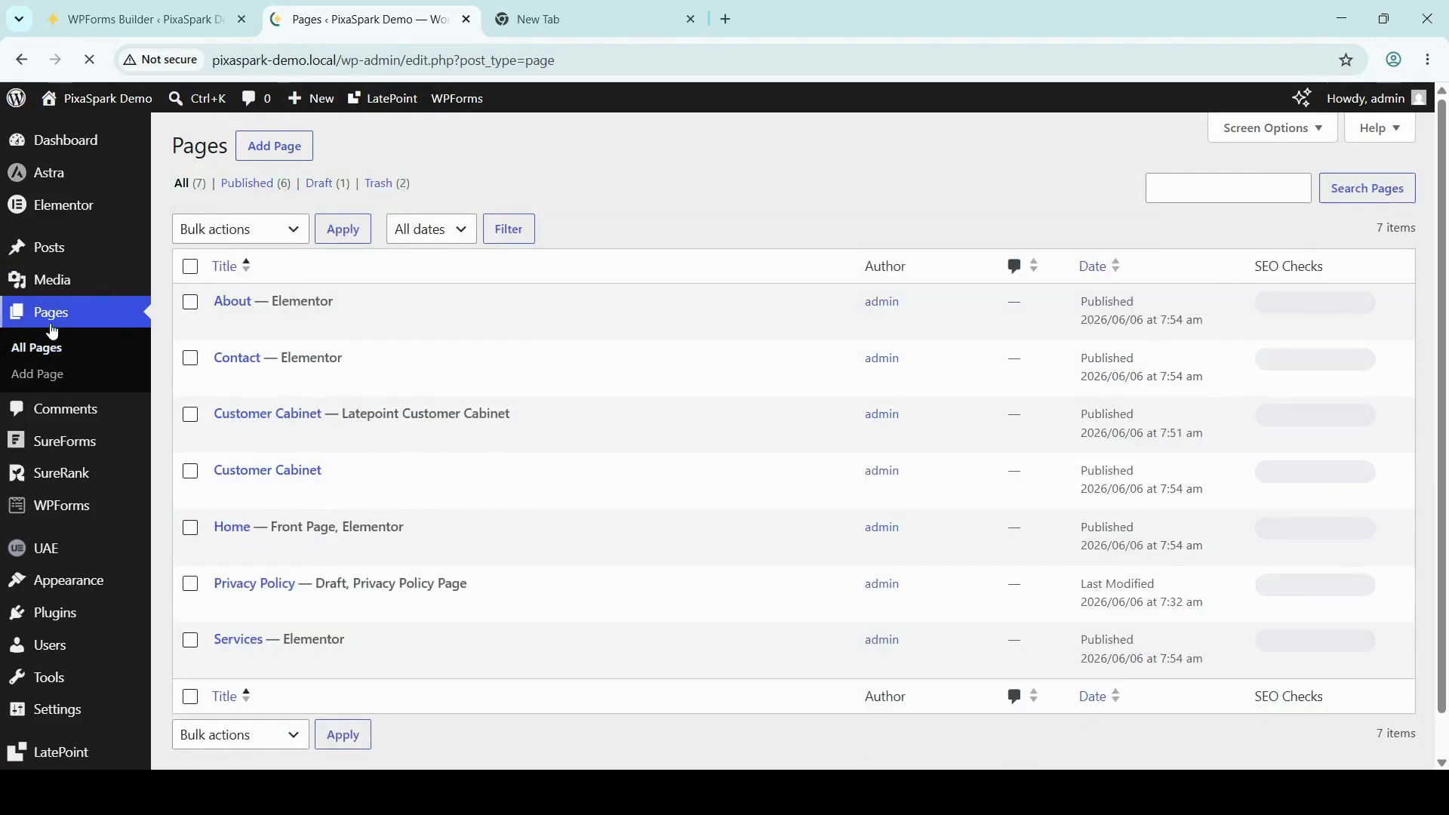
mouse_move(373, 602)
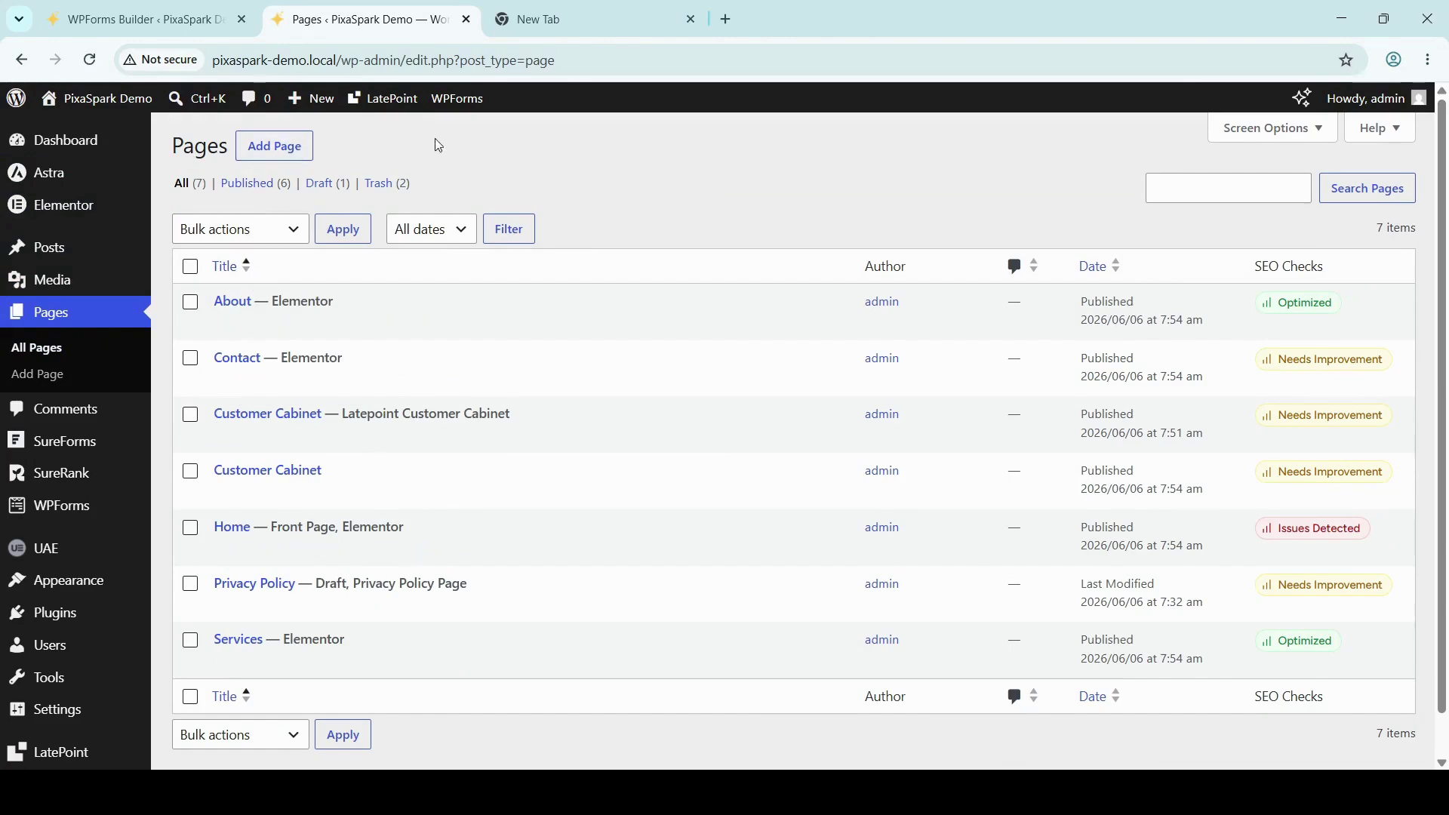
left_click(295, 159)
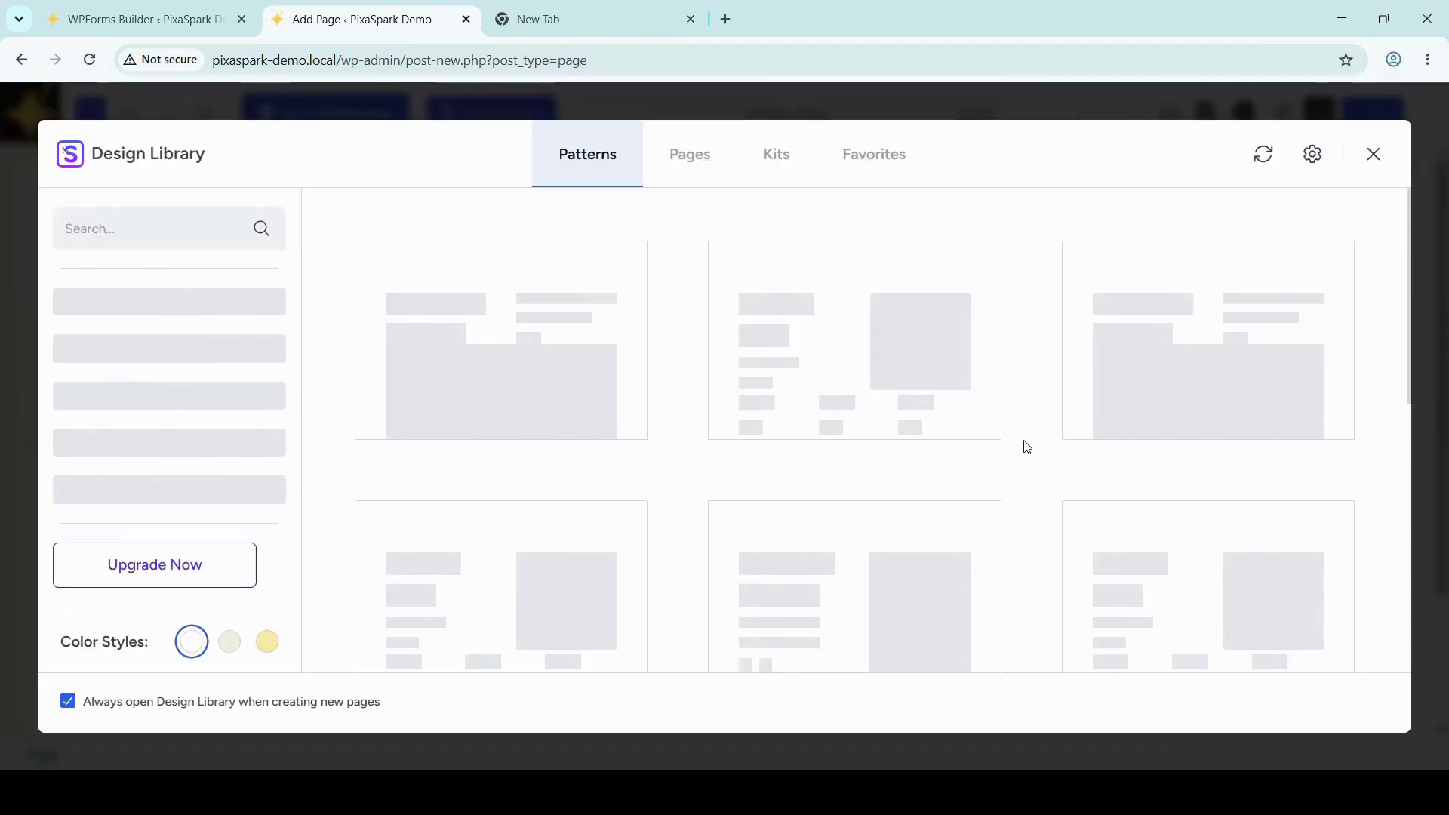
left_click(1371, 156)
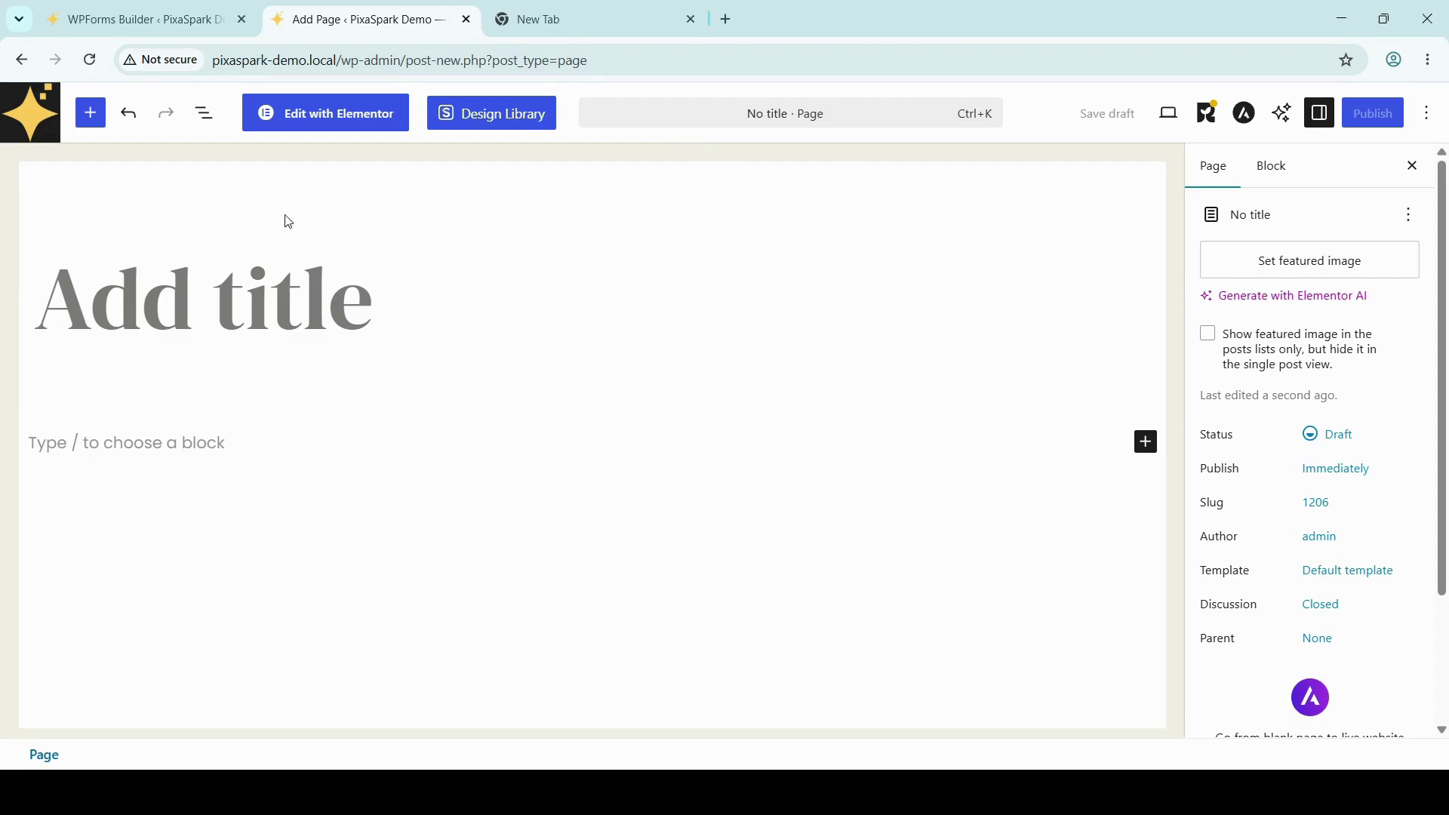
left_click(311, 123)
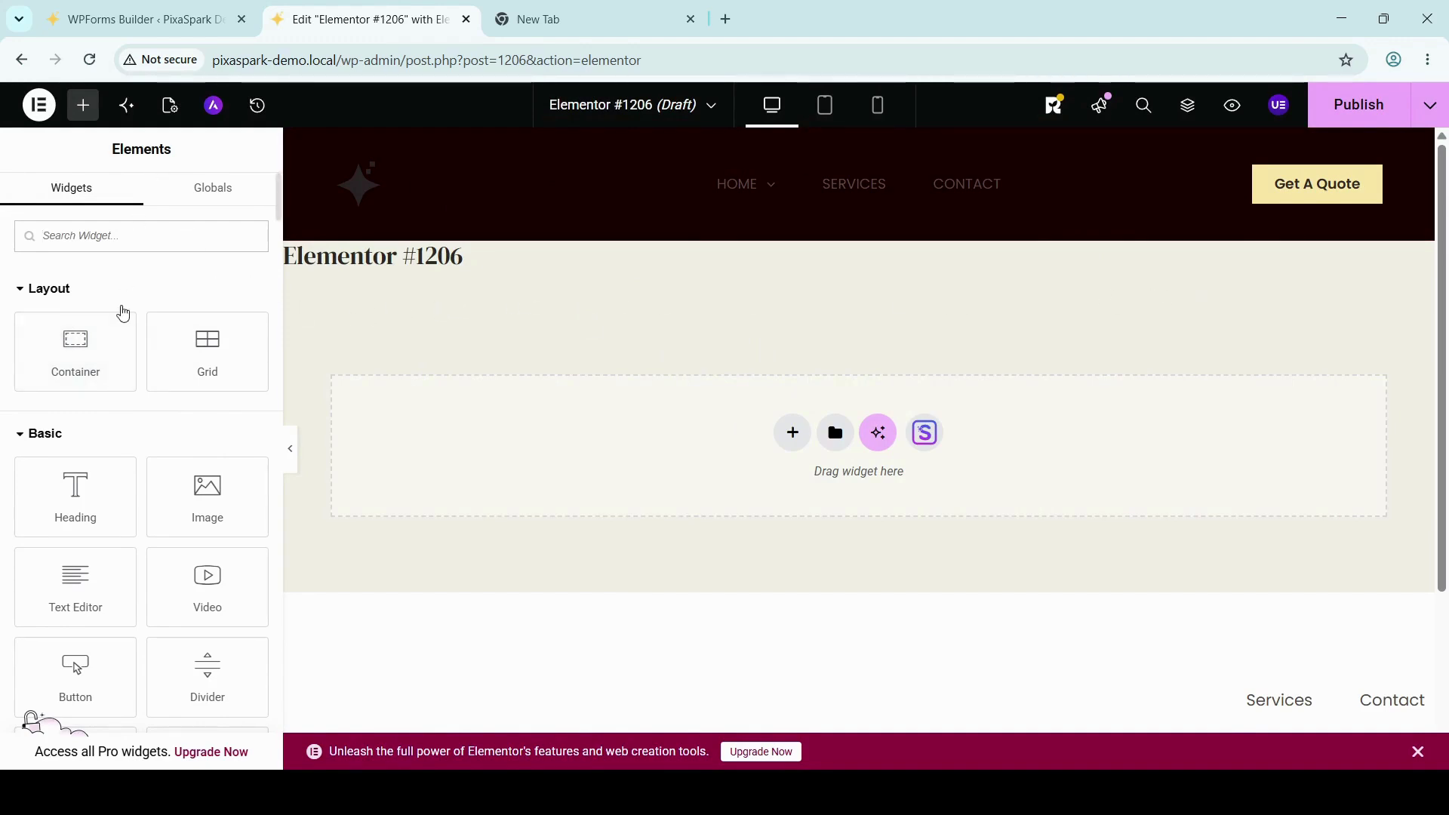
- Look through the available widgets and add a Container to the empty Elementor page
scroll(132, 478, "down", 5)
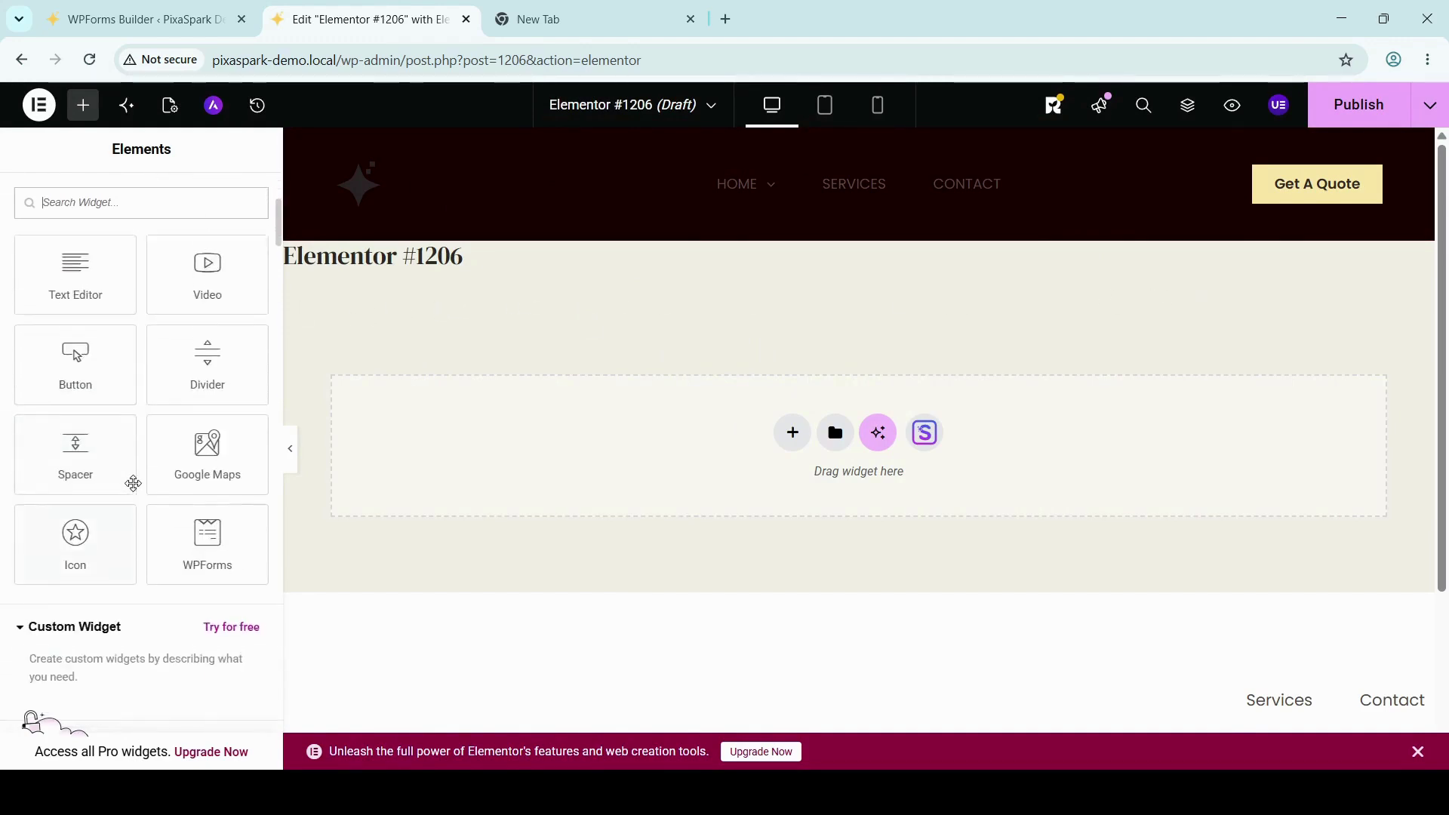
scroll(134, 483, "up", 5)
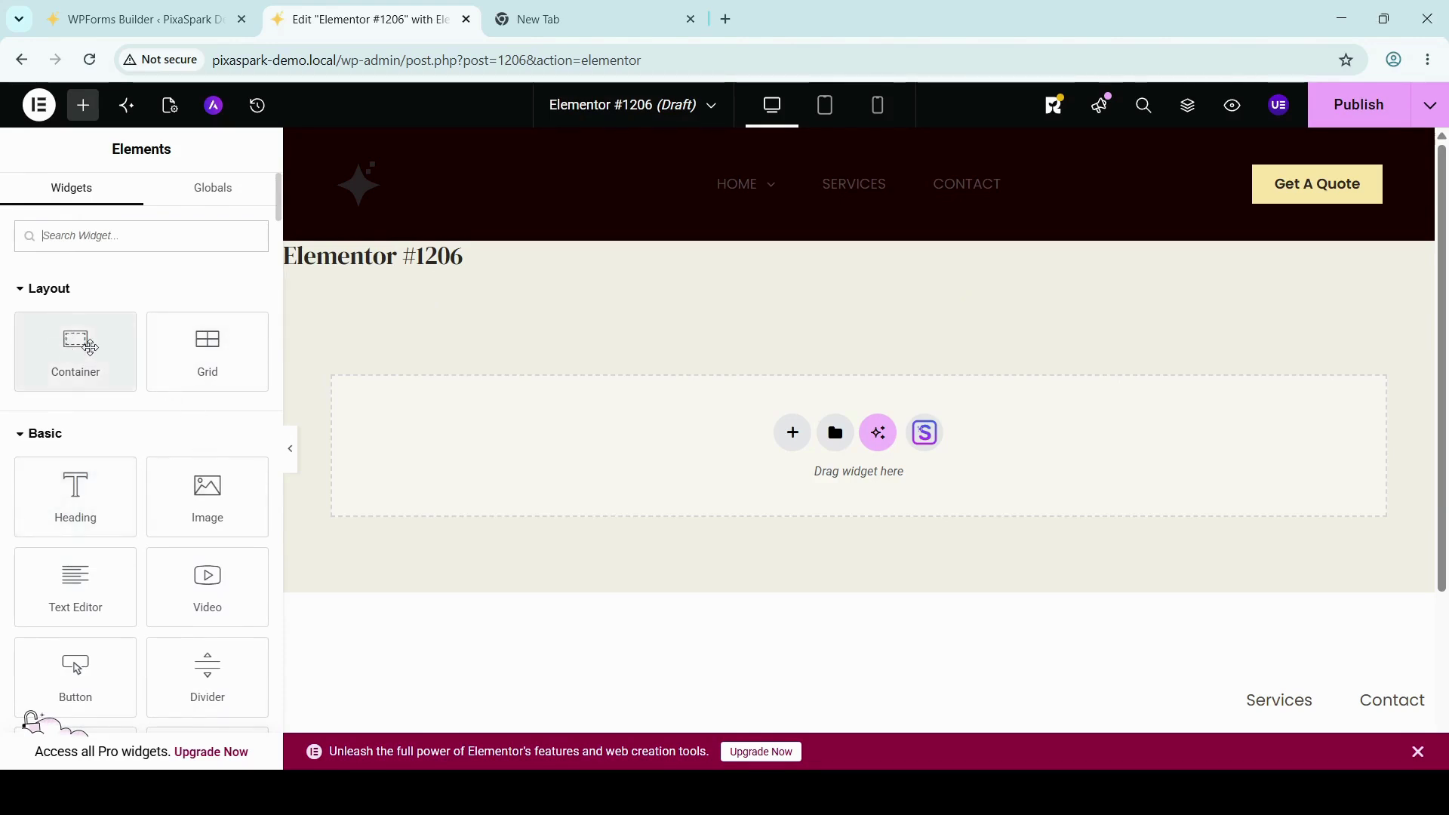
left_click(90, 347)
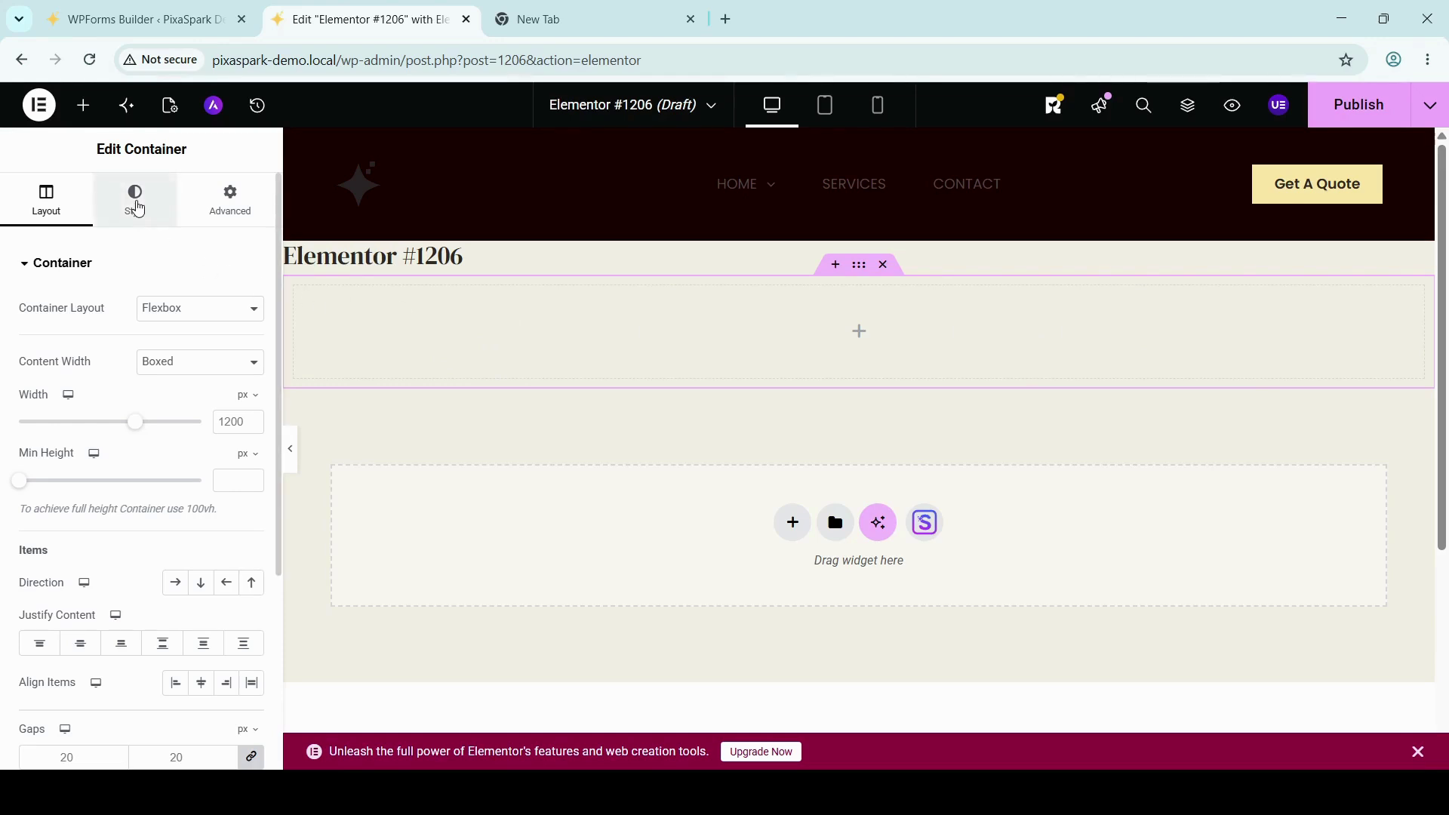
- Give the container a classic solid background in white, #FFFFFF
left_click(136, 206)
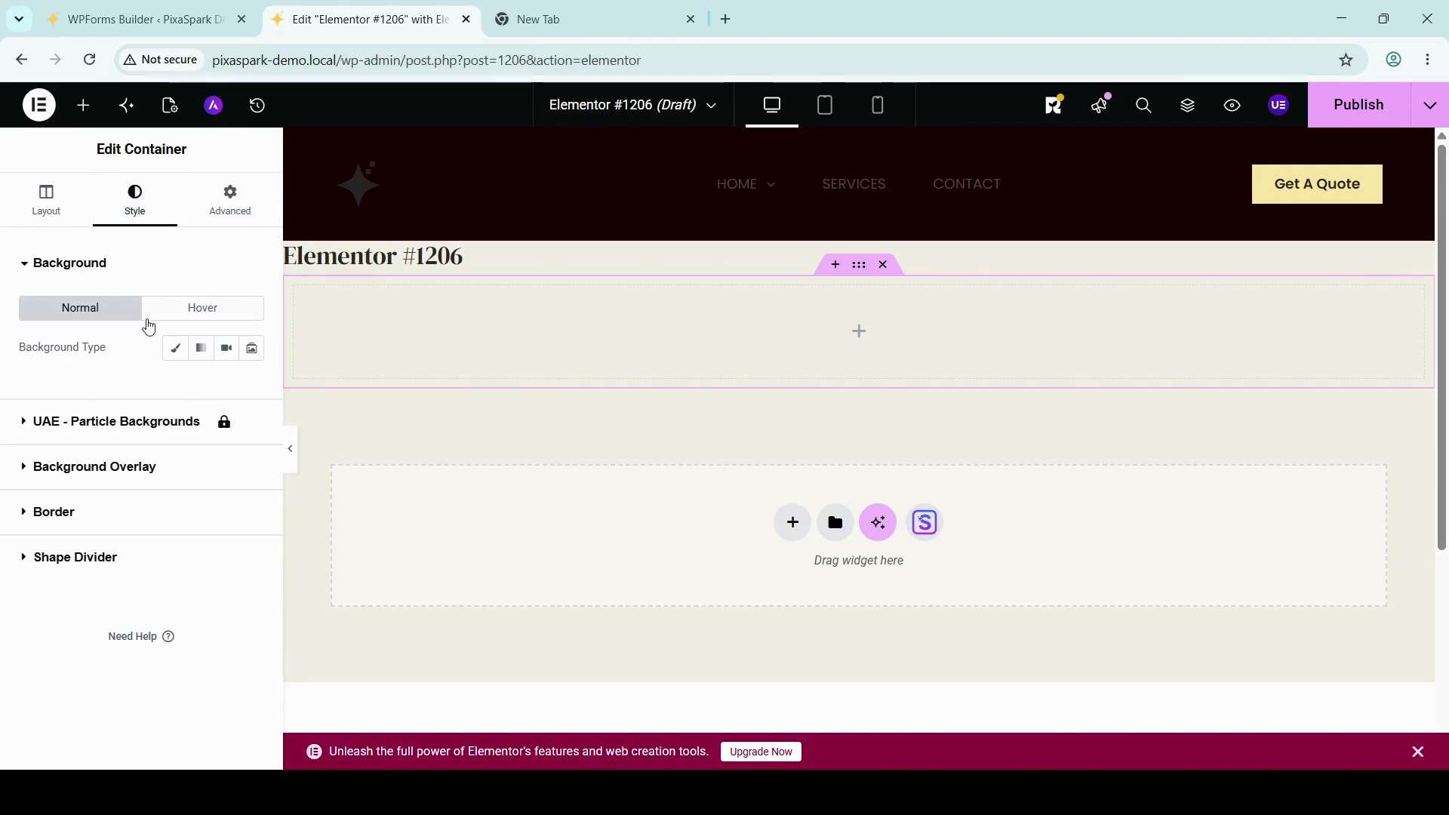
left_click(175, 349)
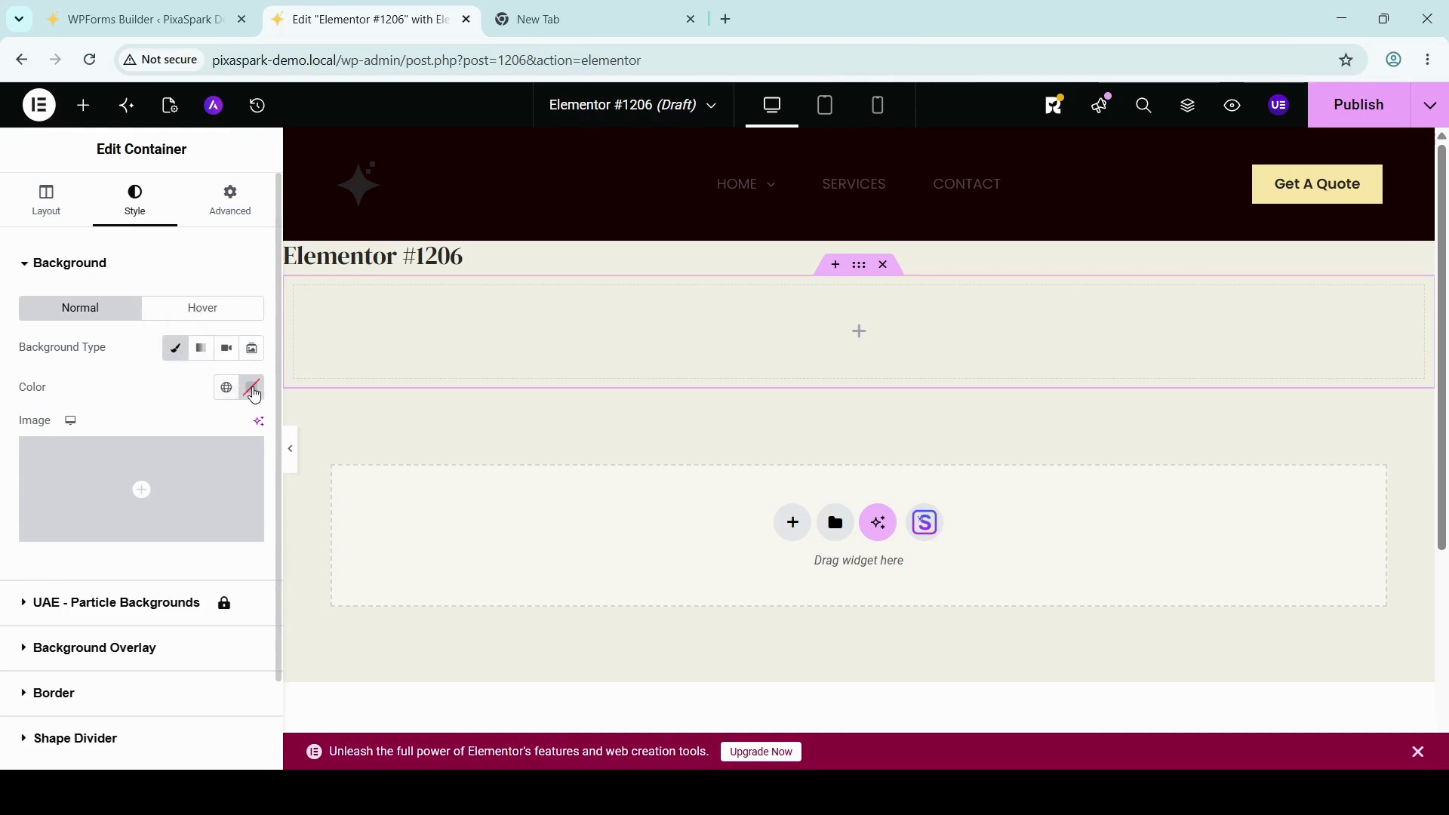
left_click(253, 390)
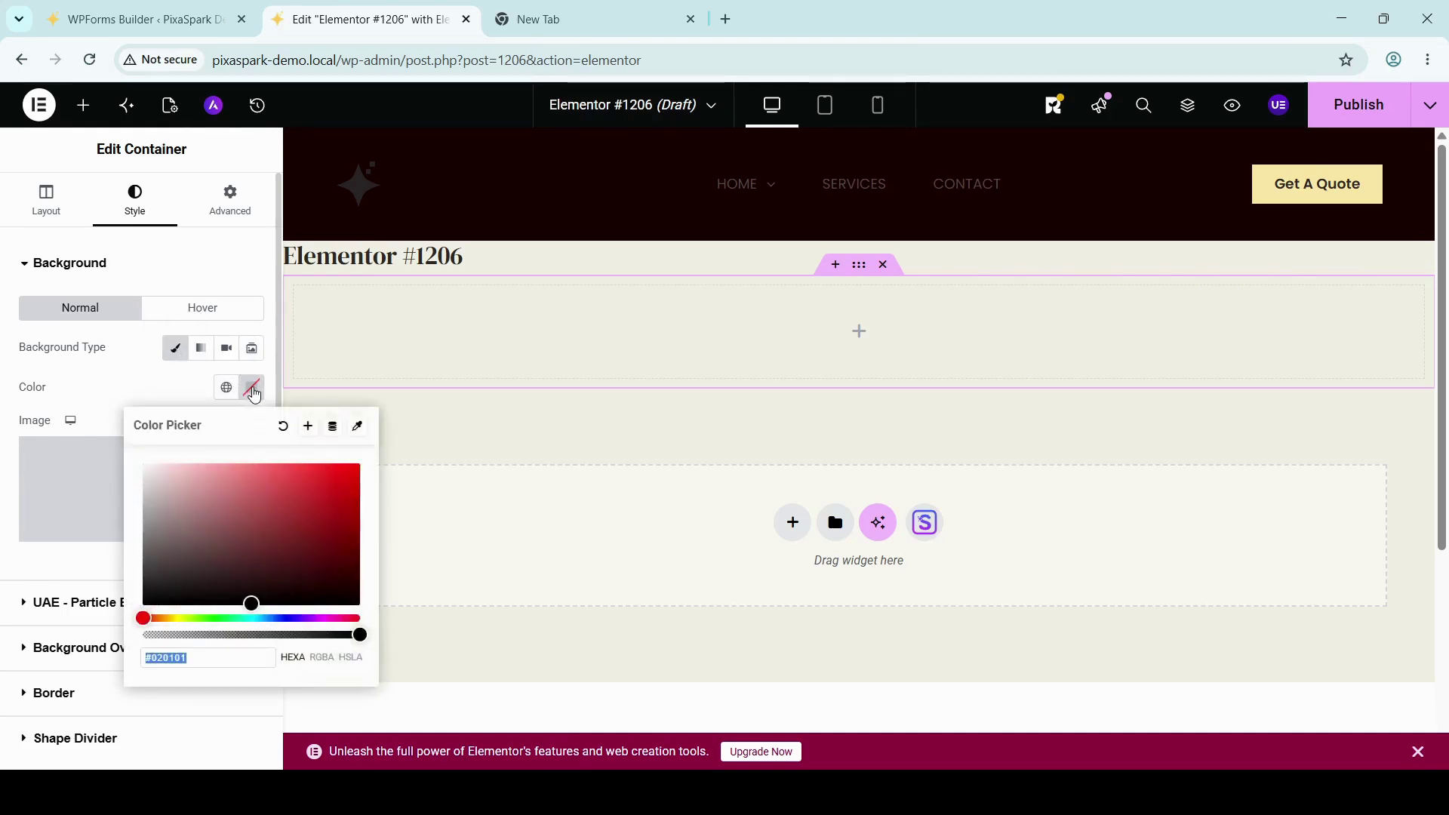
left_click_drag(252, 603, 129, 456)
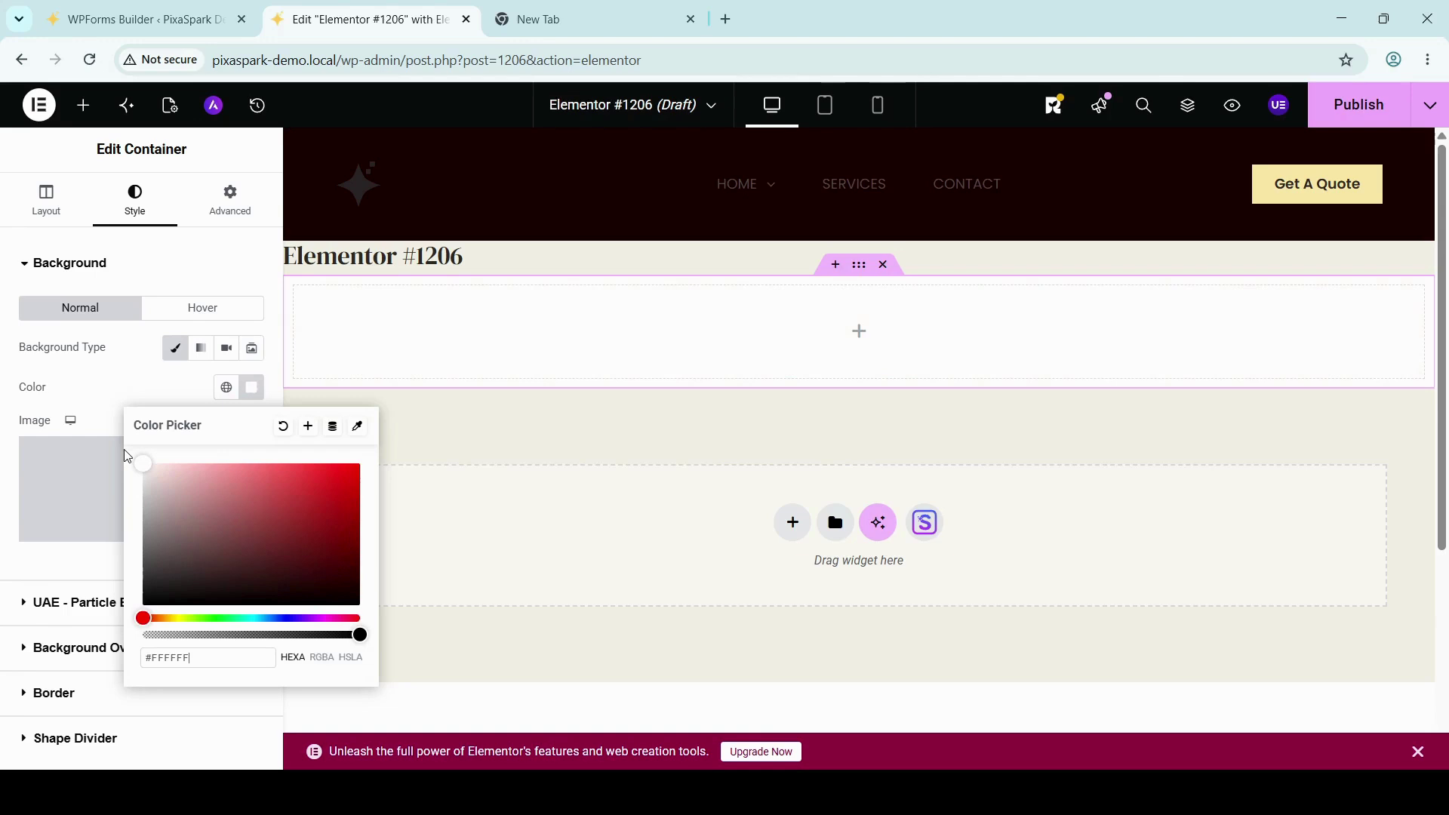
left_click(96, 375)
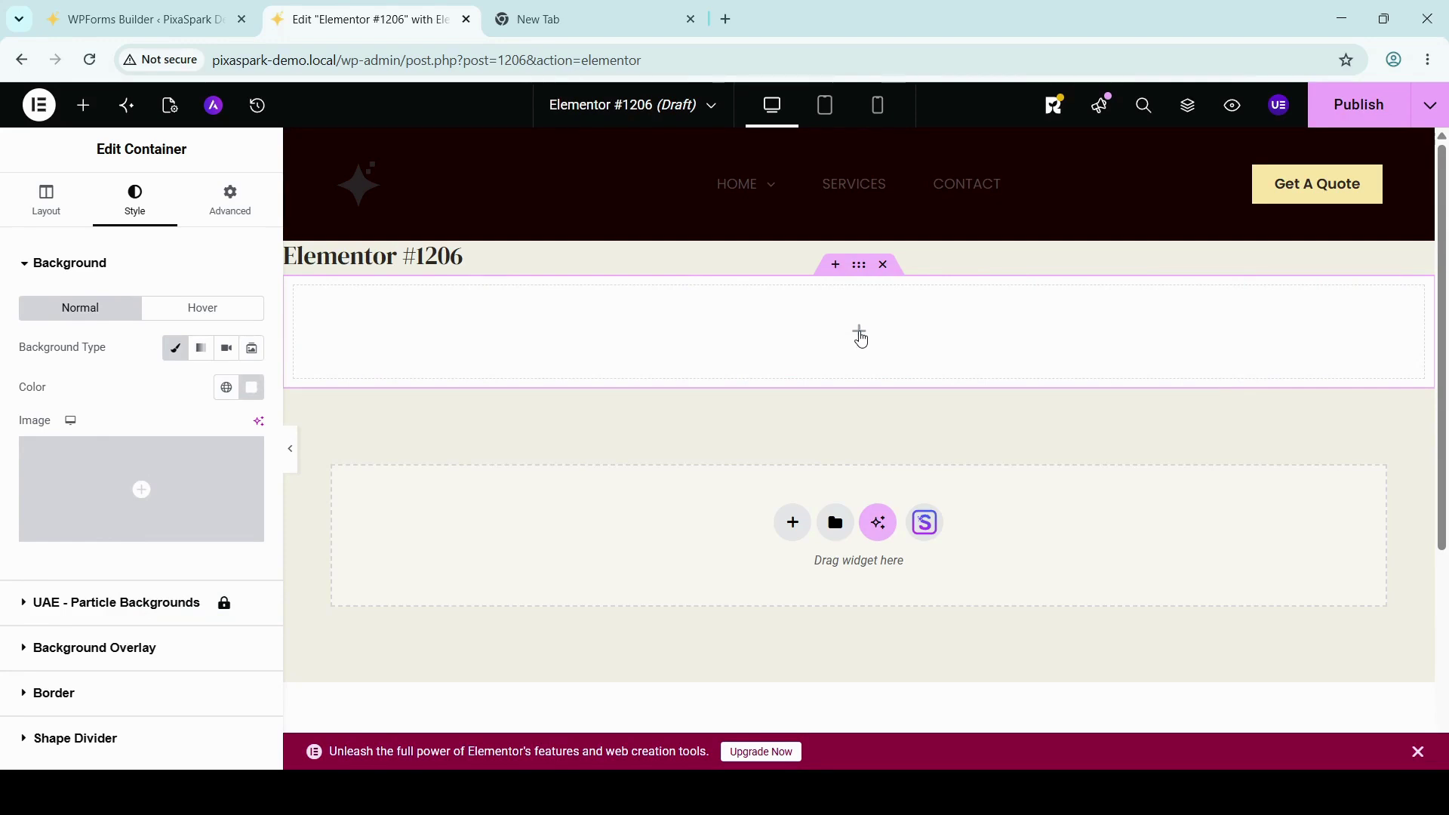
- Search the widgets for "shortco" and add a Shortcode widget inside the white container
left_click(859, 333)
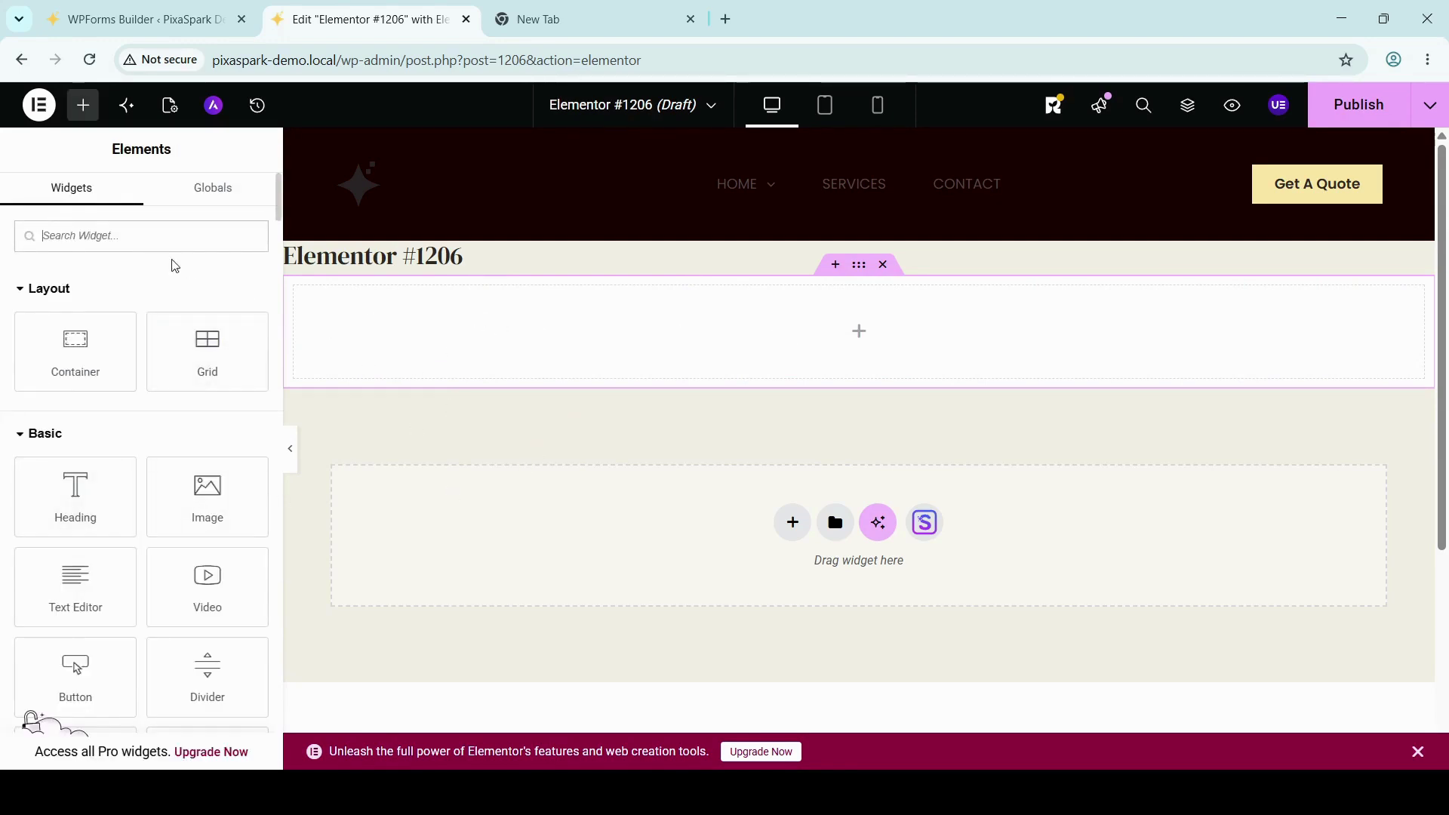
scroll(152, 445, "down", 5)
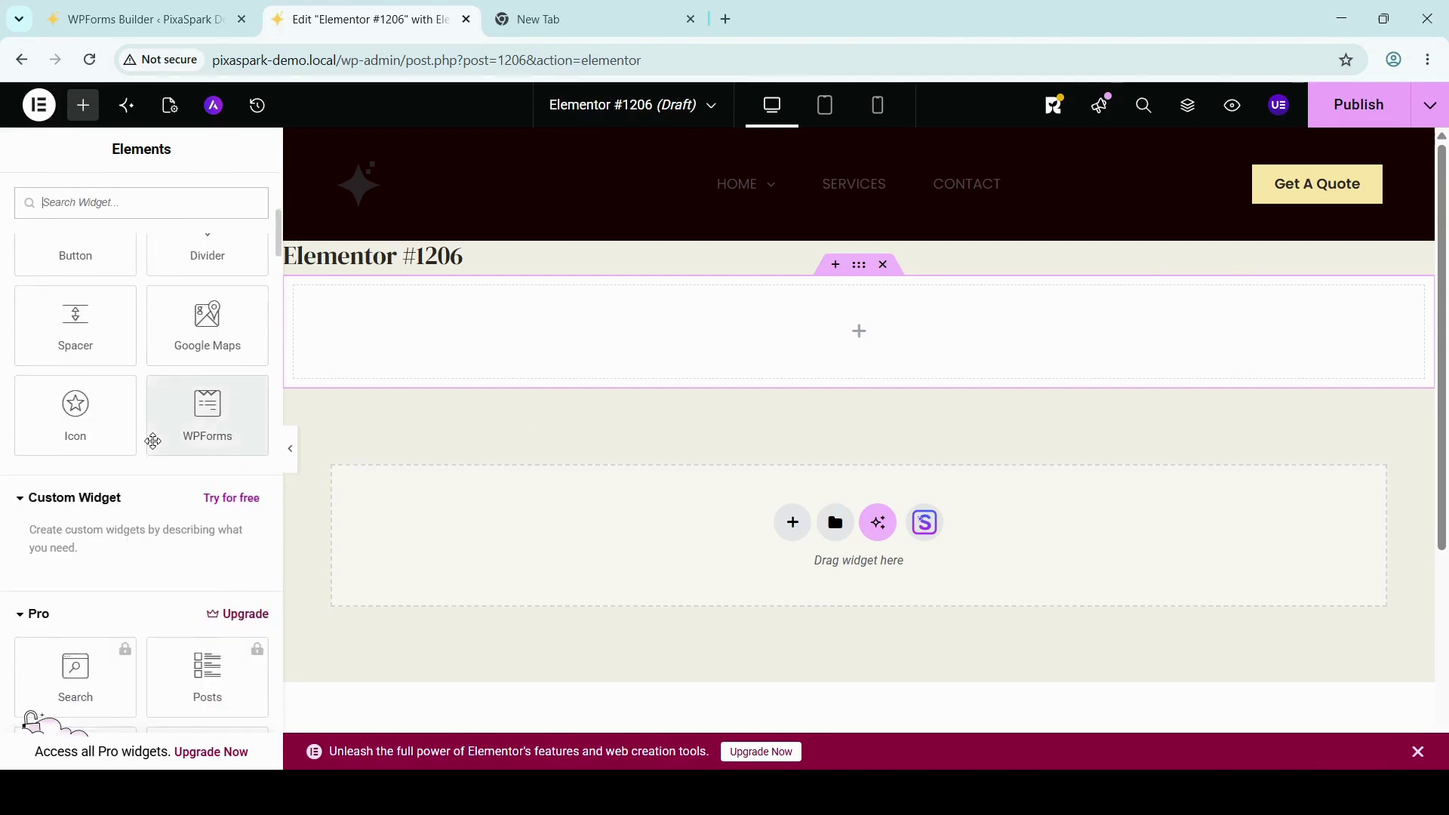
scroll(153, 441, "up", 5)
scroll(144, 473, "down", 8)
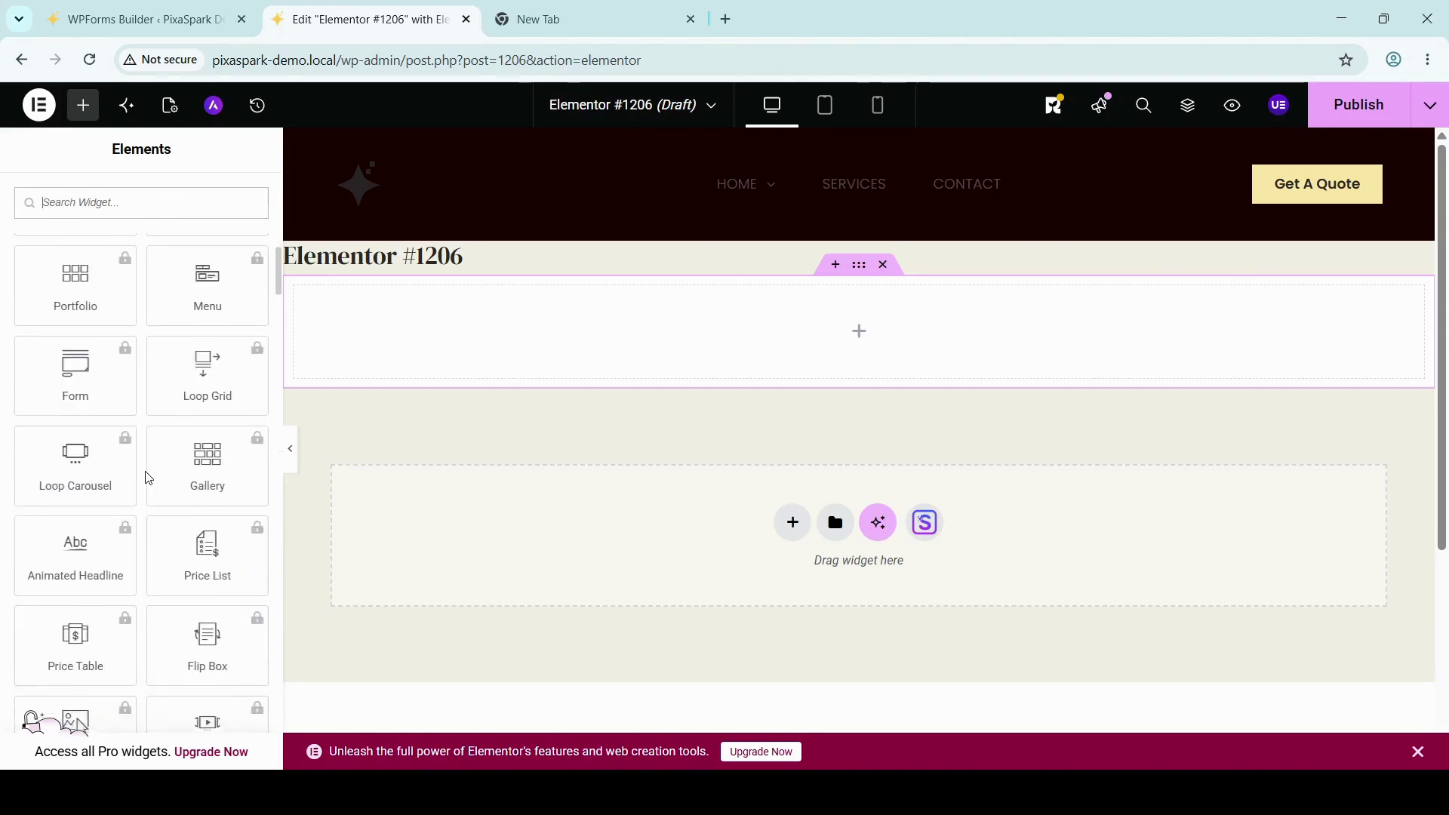
scroll(149, 478, "up", 4)
scroll(149, 478, "up", 5)
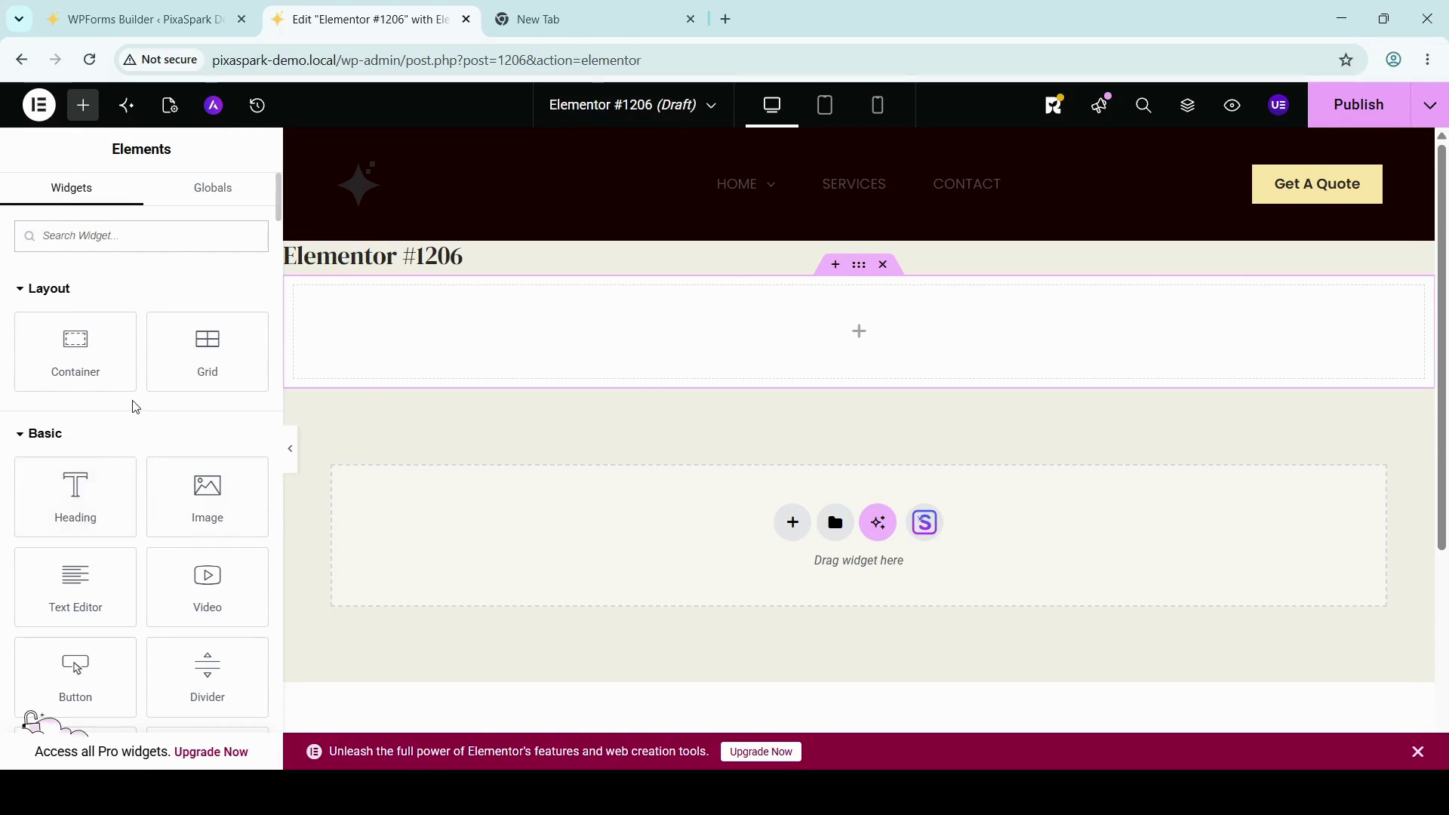
scroll(135, 406, "down", 15)
scroll(132, 404, "up", 12)
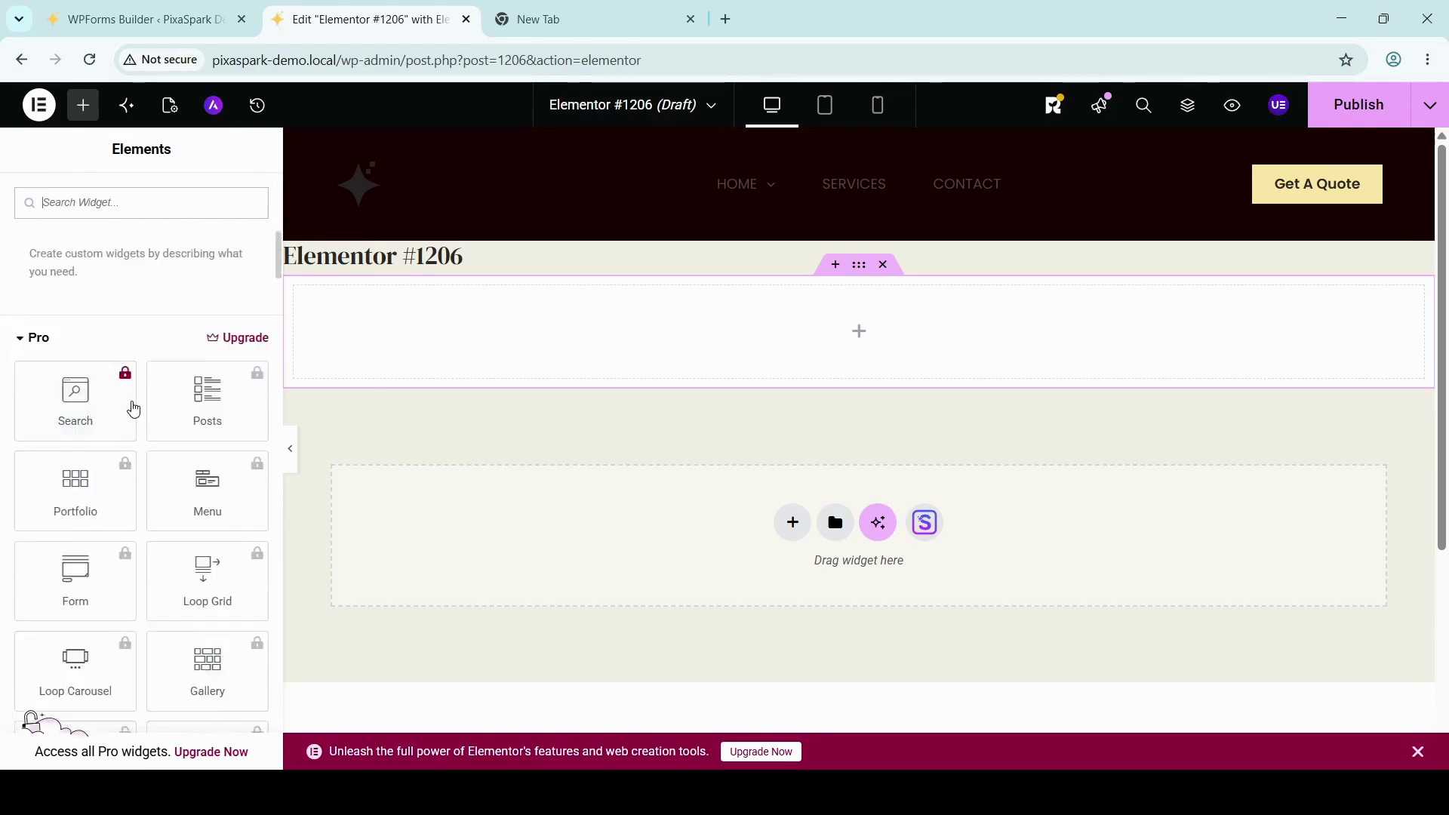
scroll(131, 401, "up", 4)
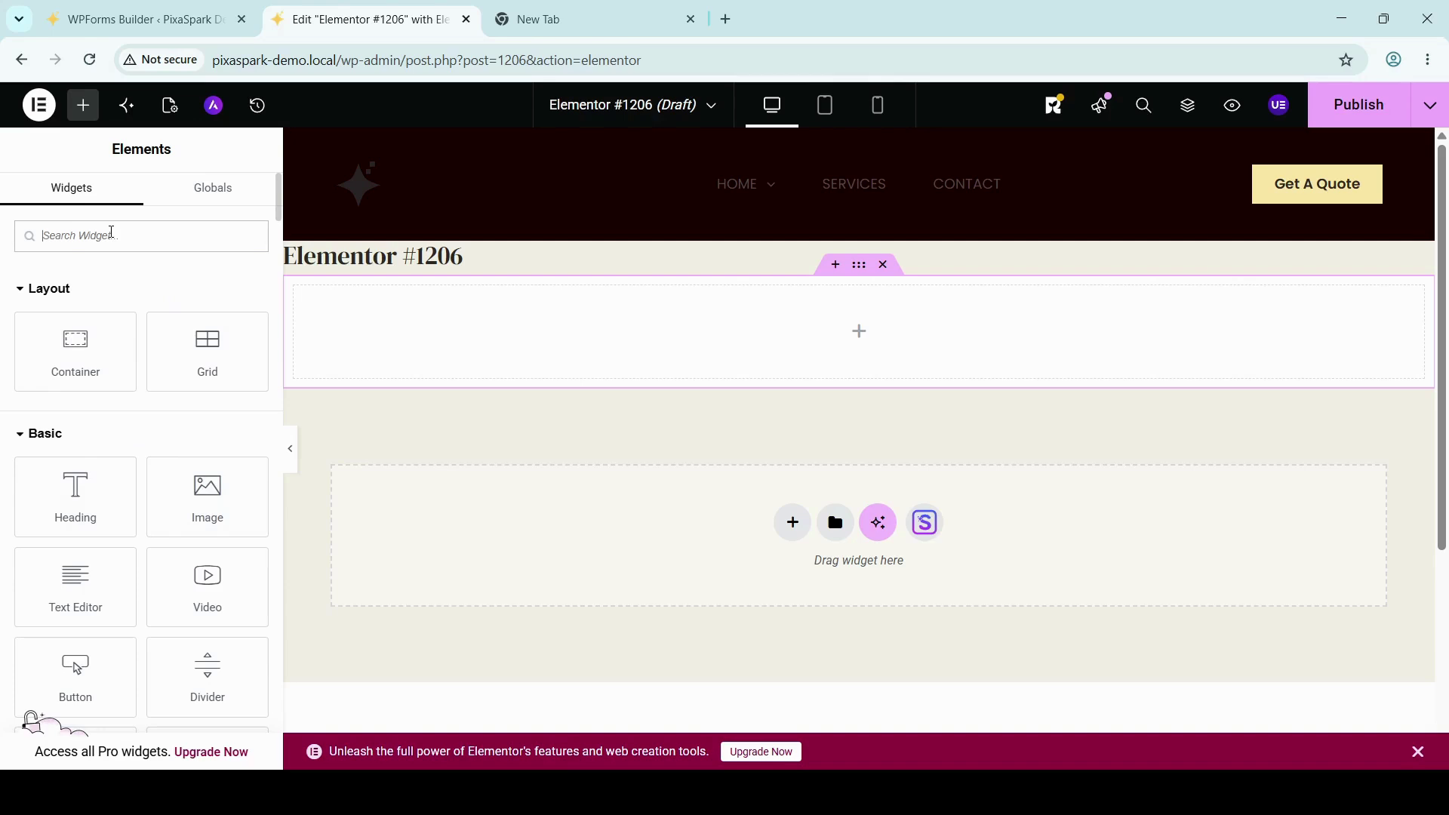
type("short")
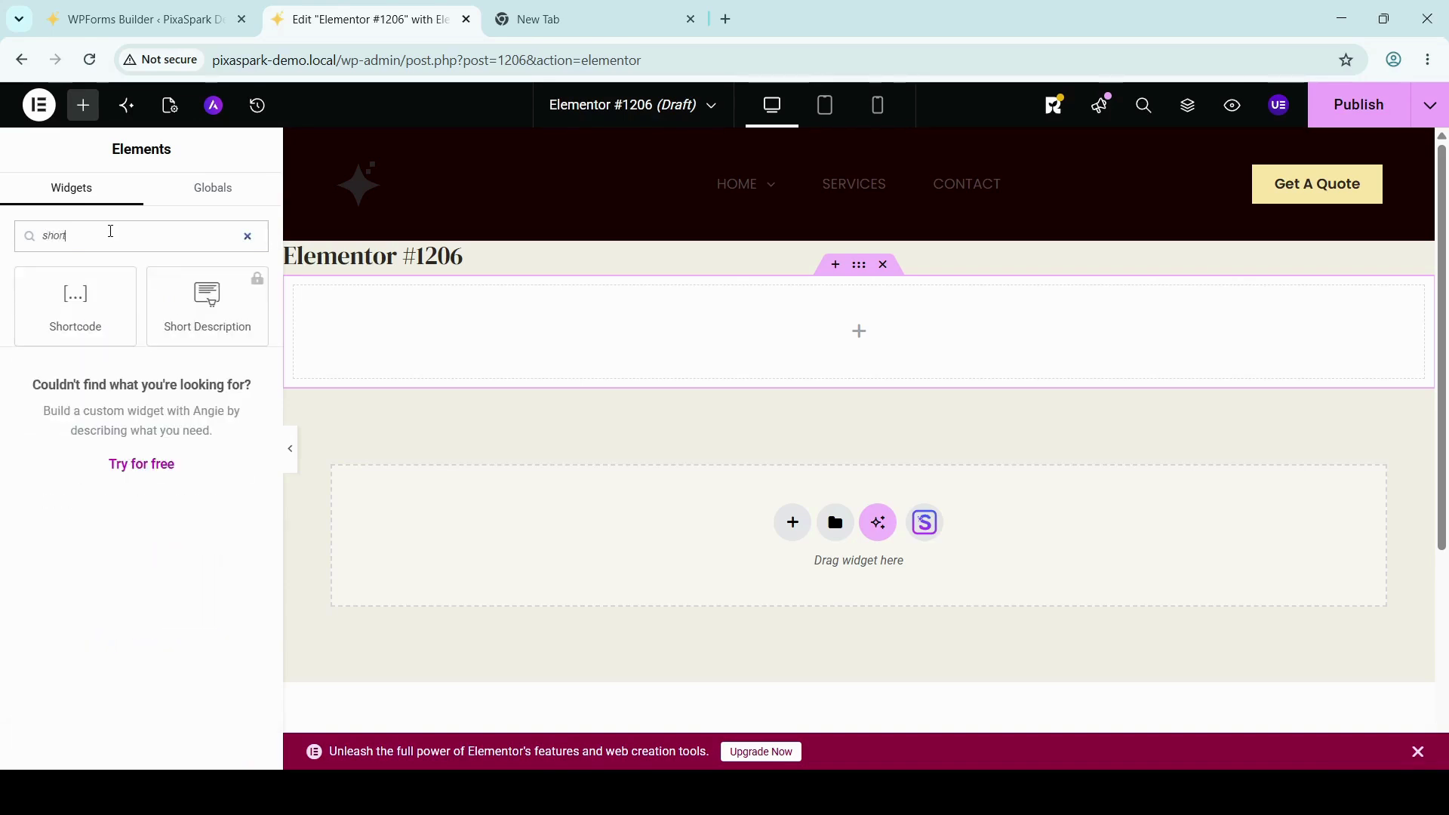
type("co")
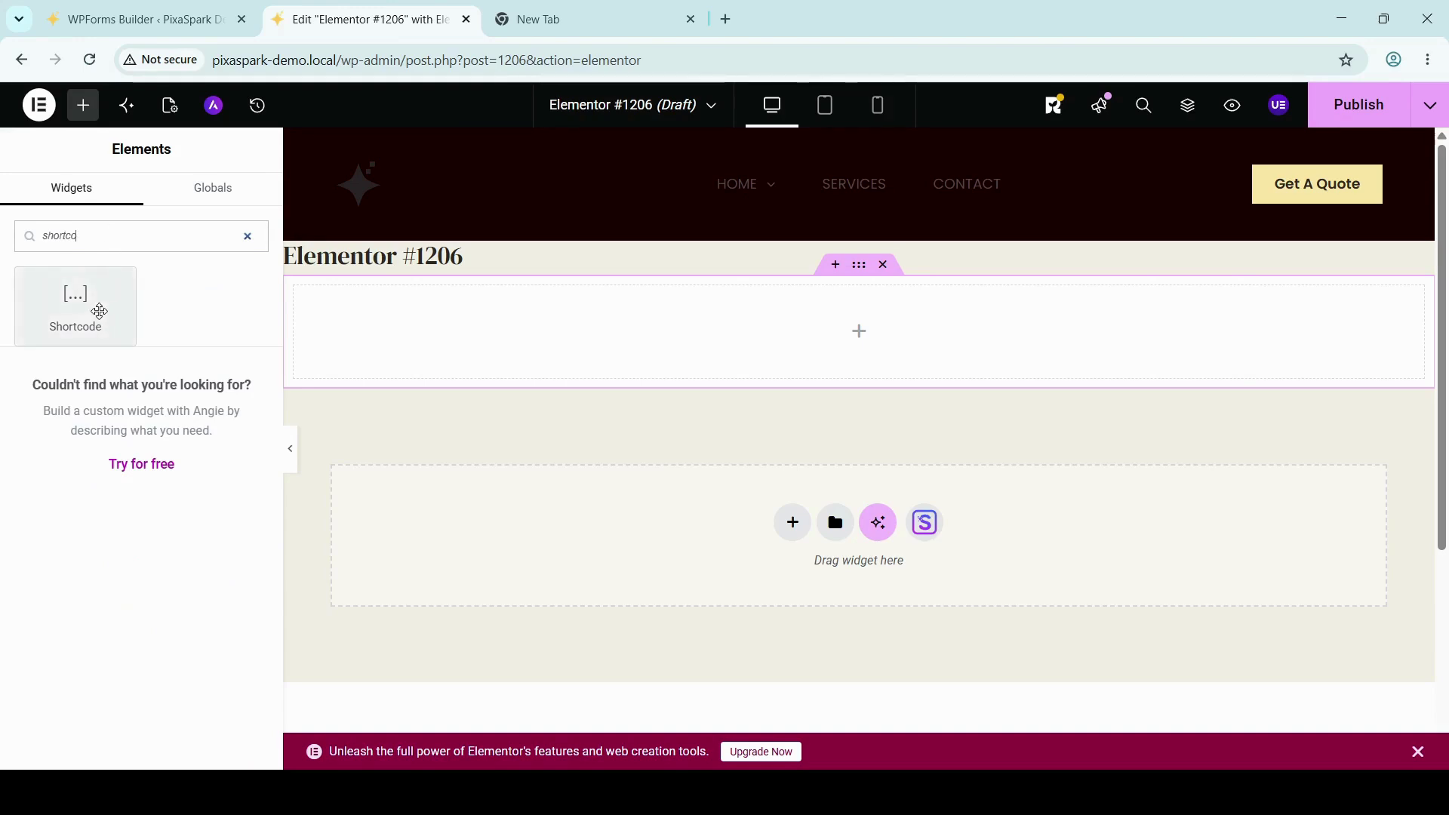
left_click(99, 311)
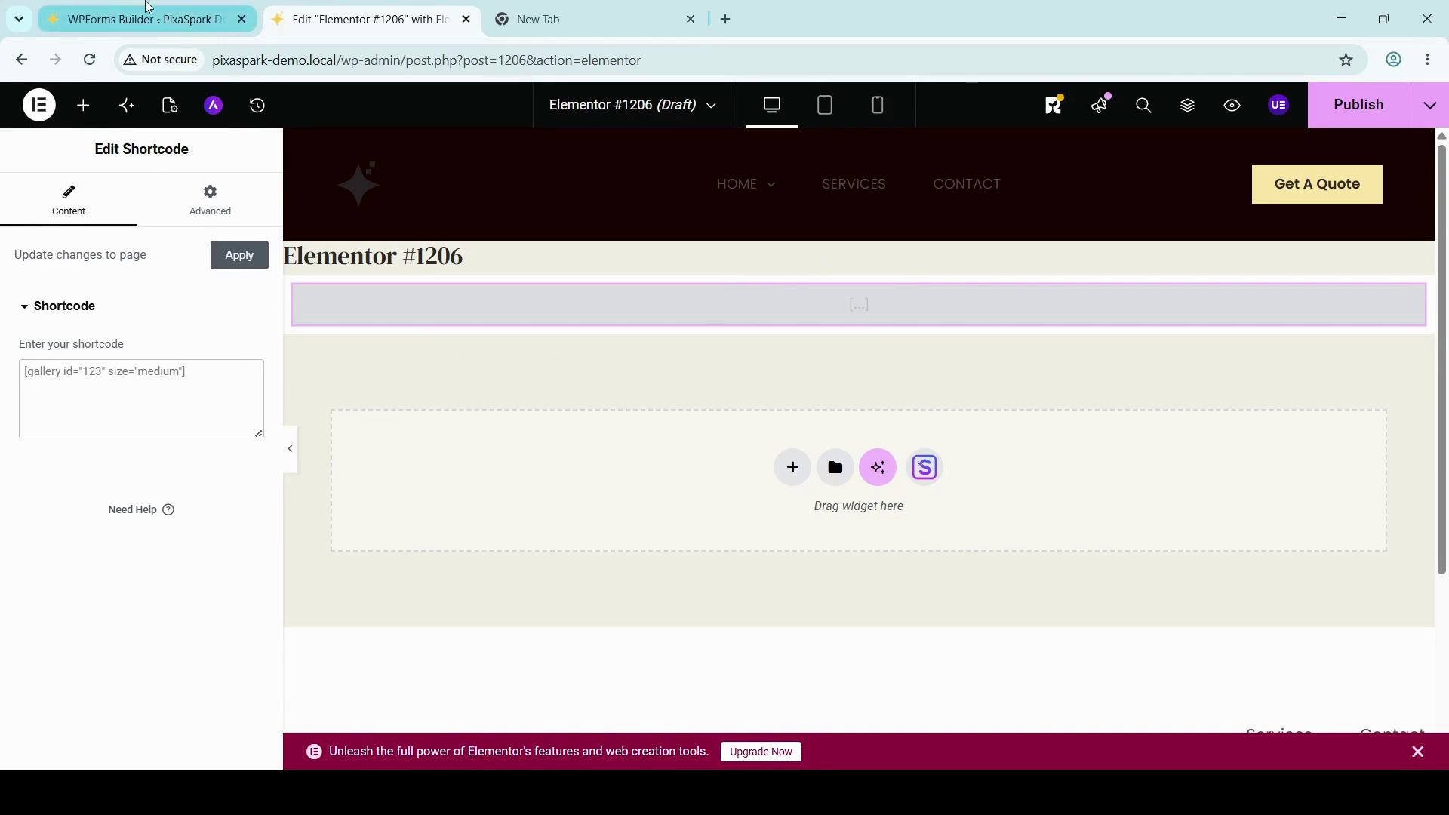
- Switch to the WPForms builder and copy the Simple Contact Form's embed shortcode
left_click(149, 12)
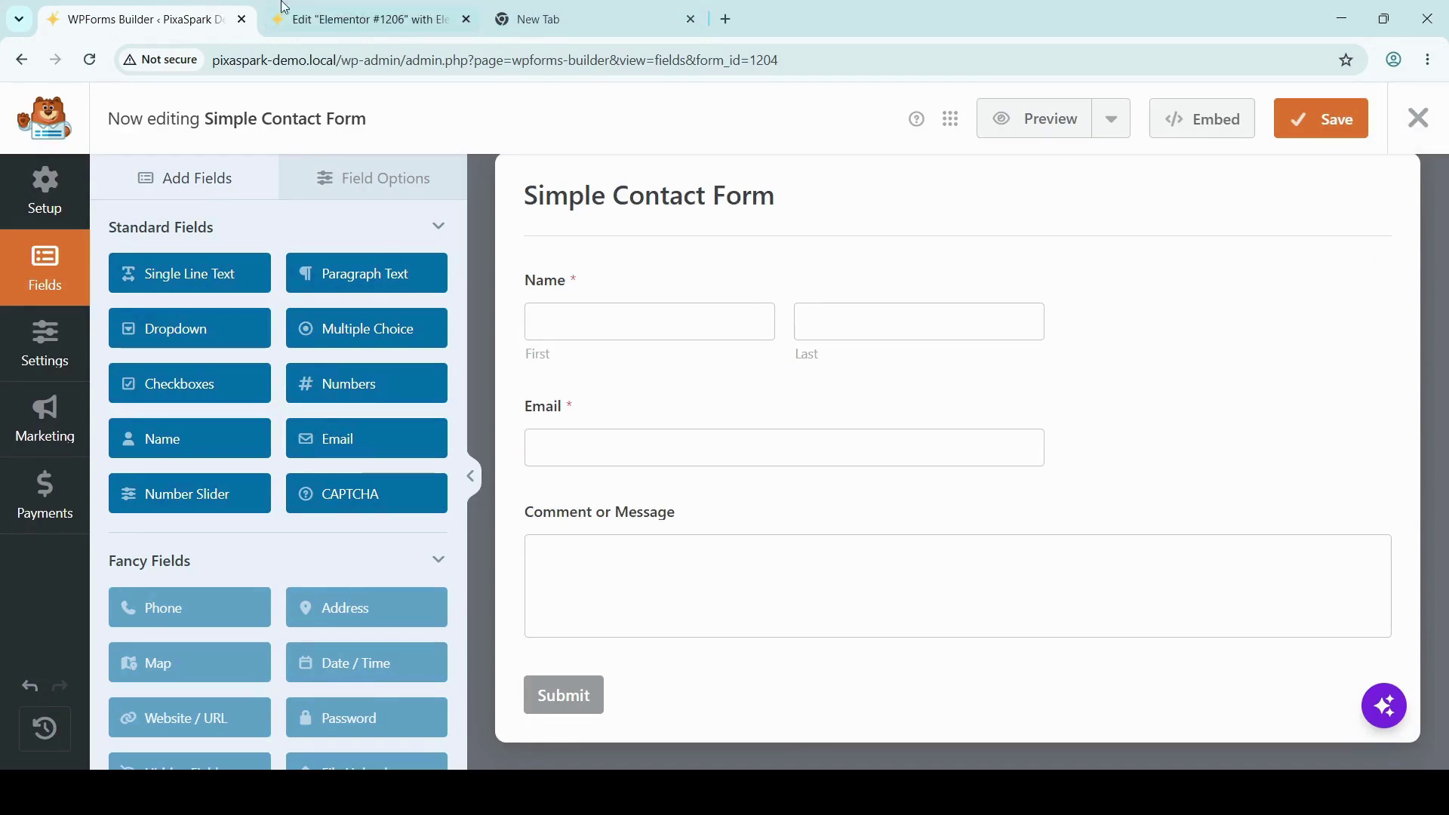
left_click(389, 20)
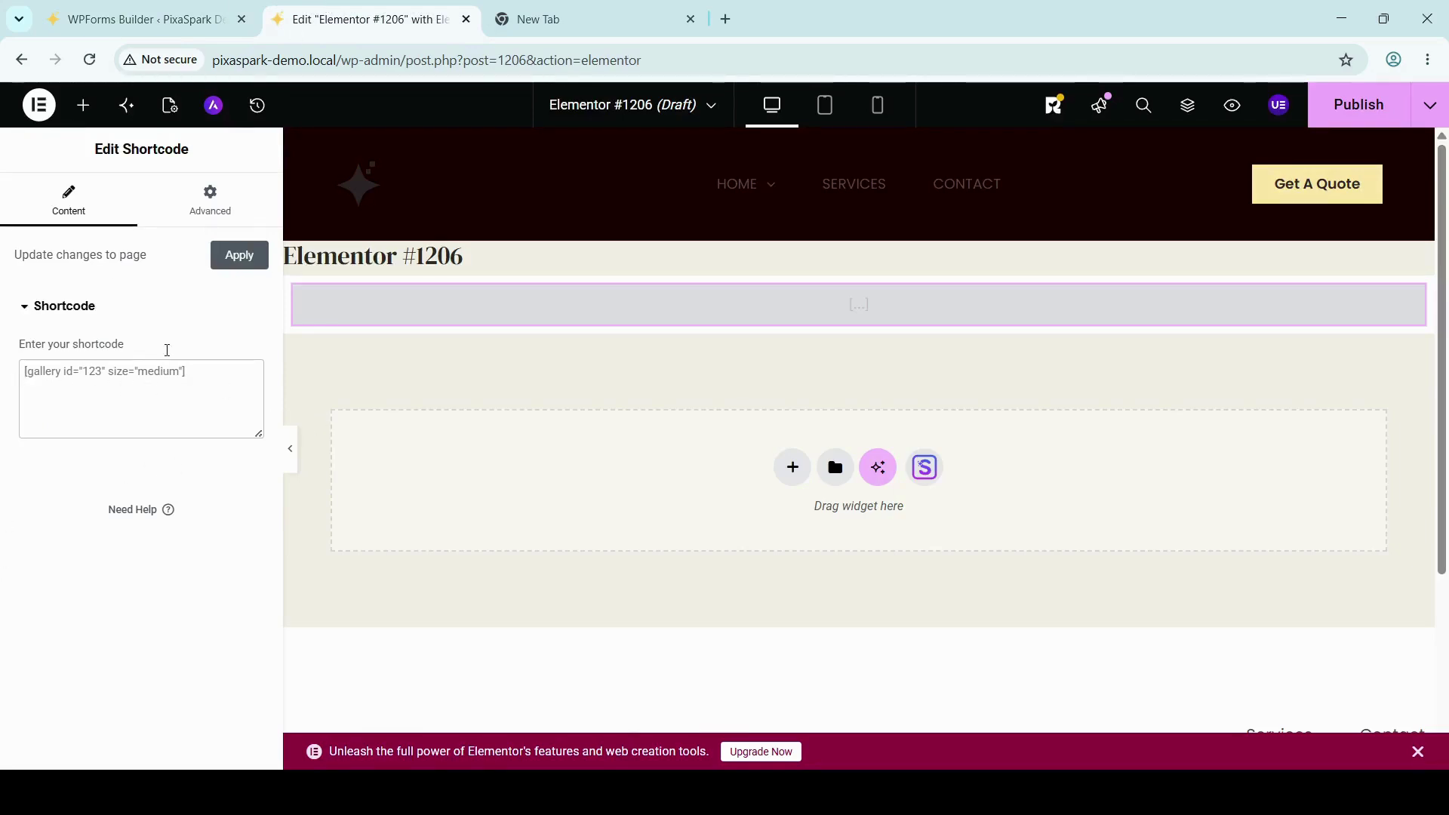
left_click(135, 19)
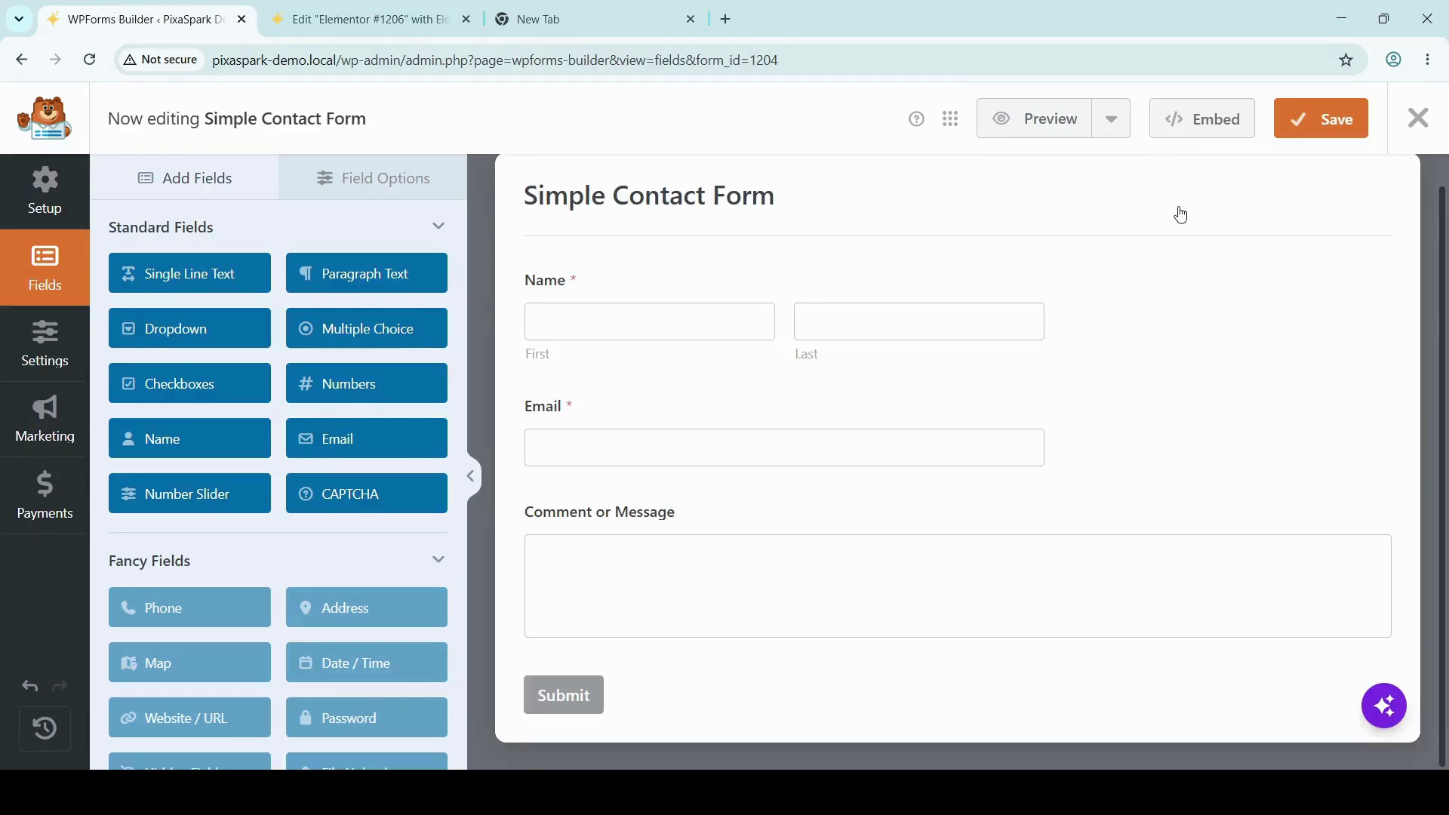
left_click(1215, 120)
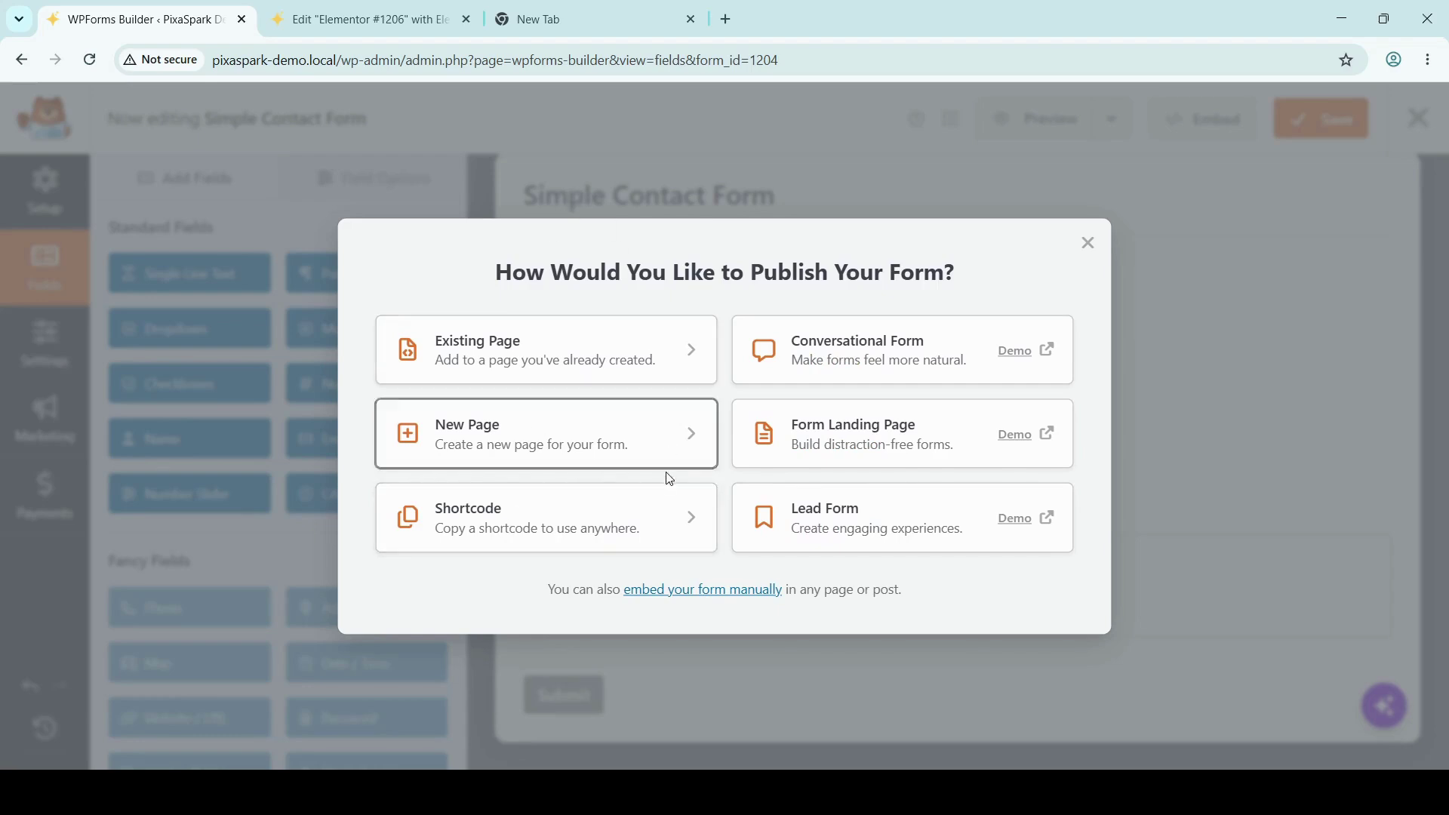
left_click(667, 538)
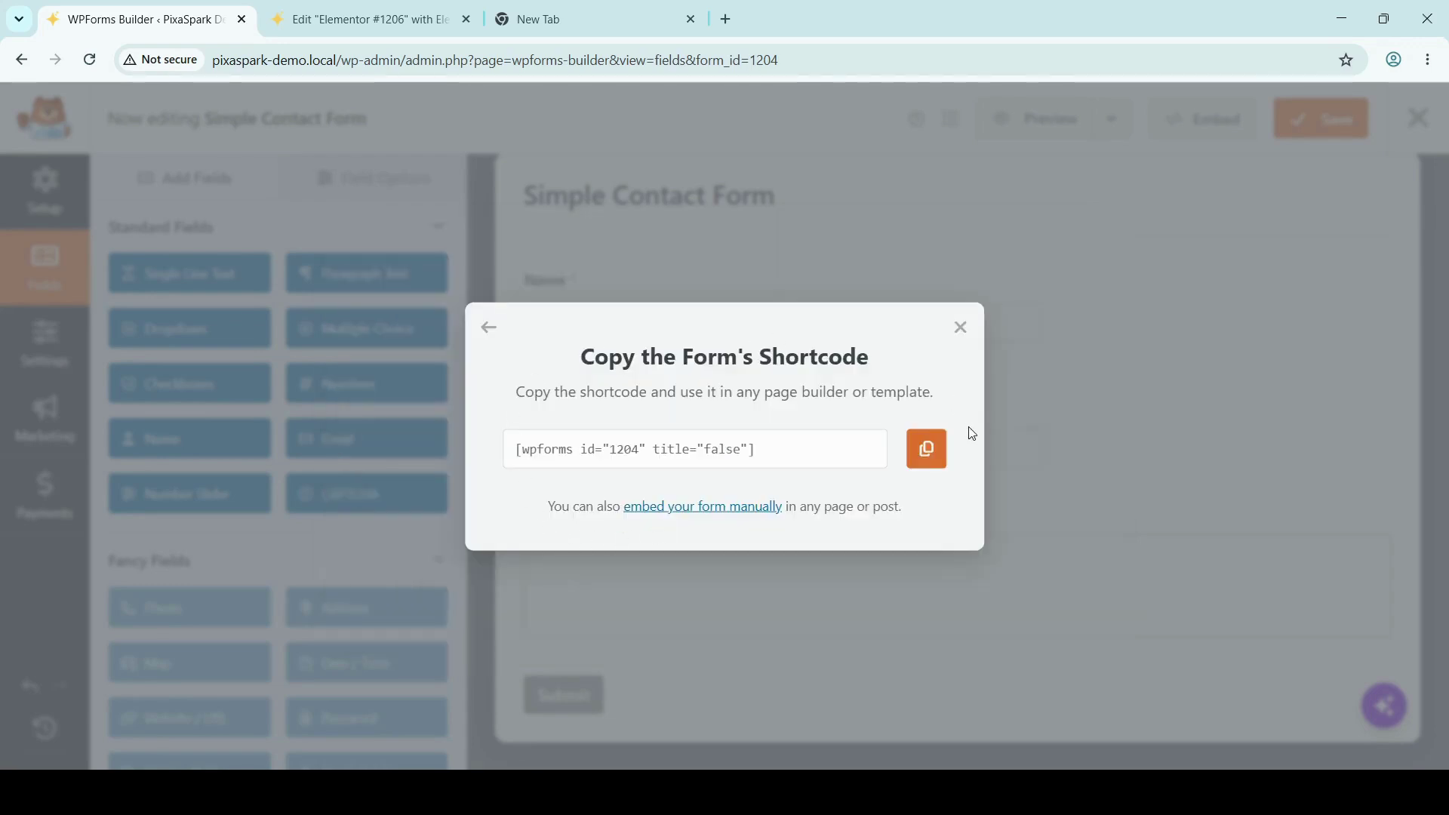
left_click(930, 452)
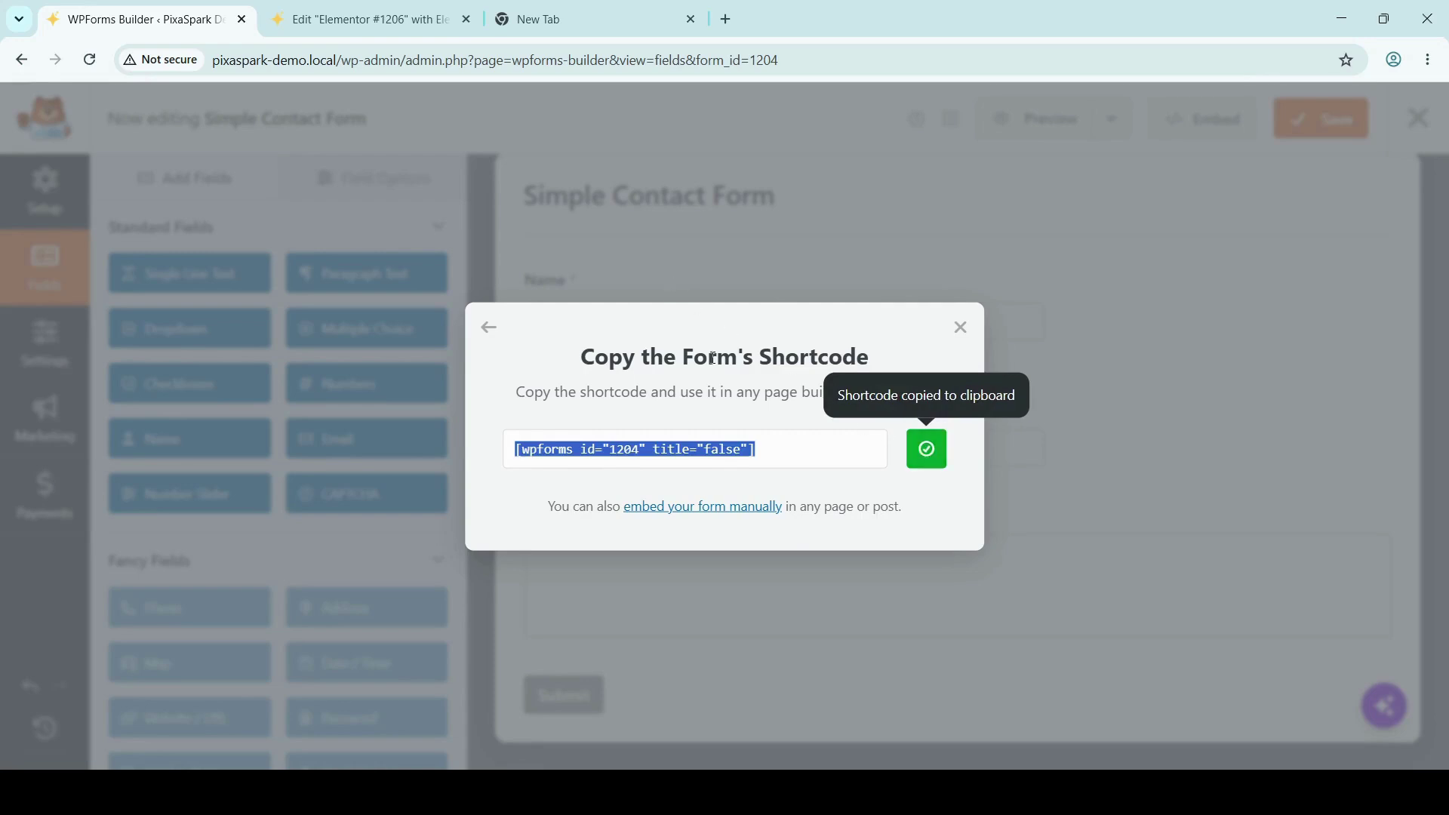
- Return to the Elementor page and paste [wpforms id="1204" title="false"] into the Shortcode widget
left_click(355, 7)
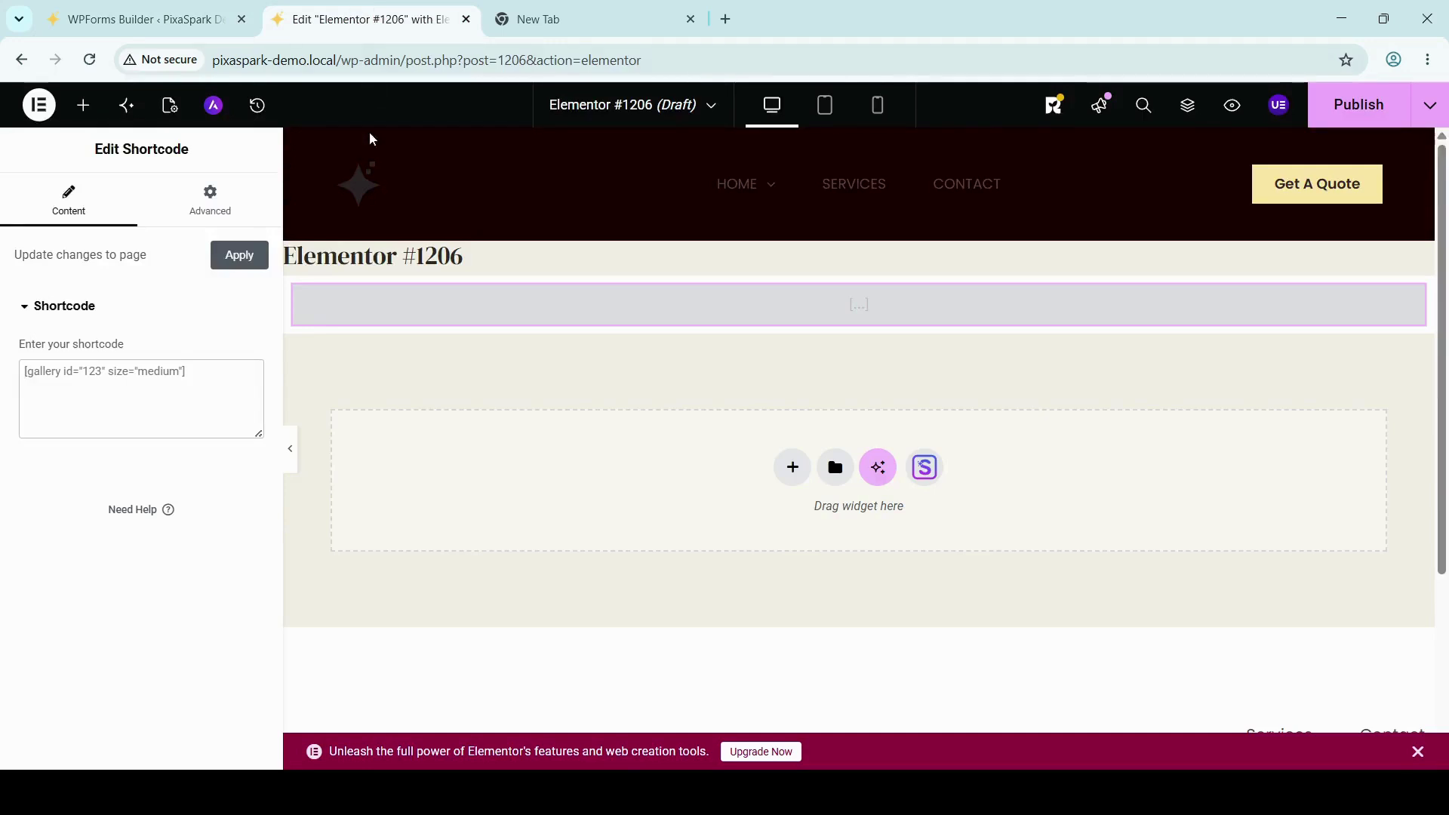
left_click(145, 383)
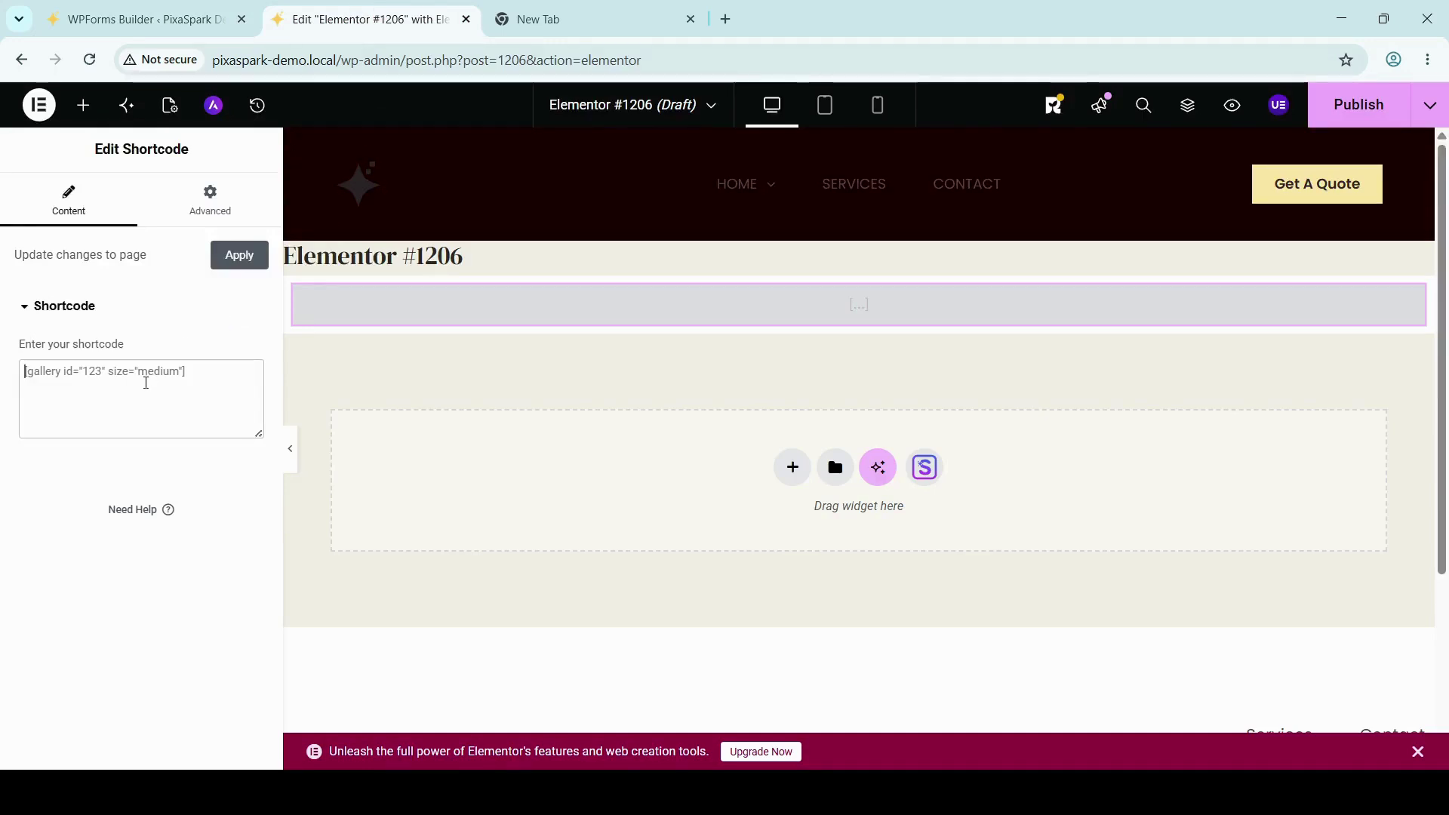
key("ctrl+v")
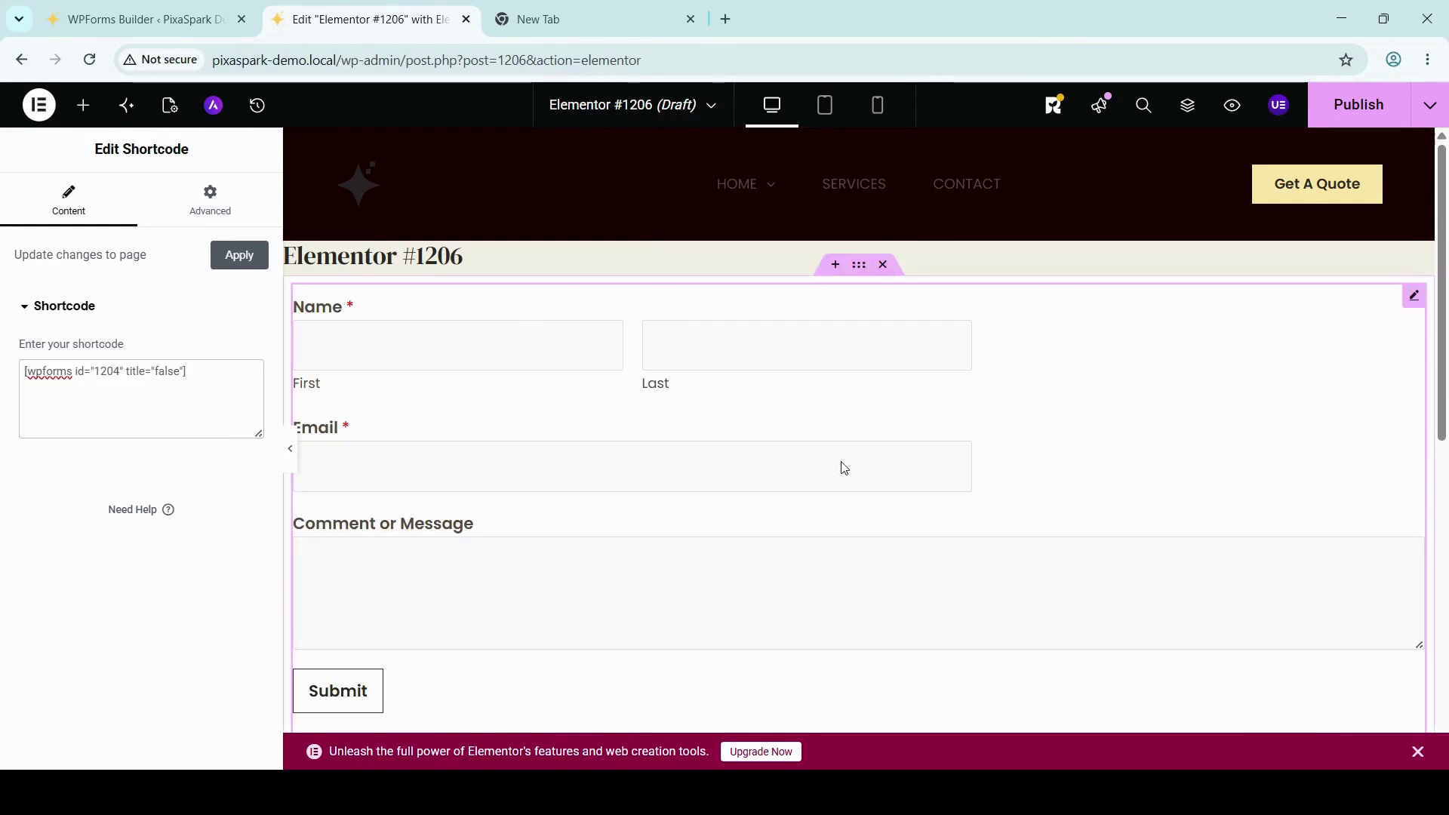
scroll(838, 461, "down", 4)
scroll(835, 456, "up", 3)
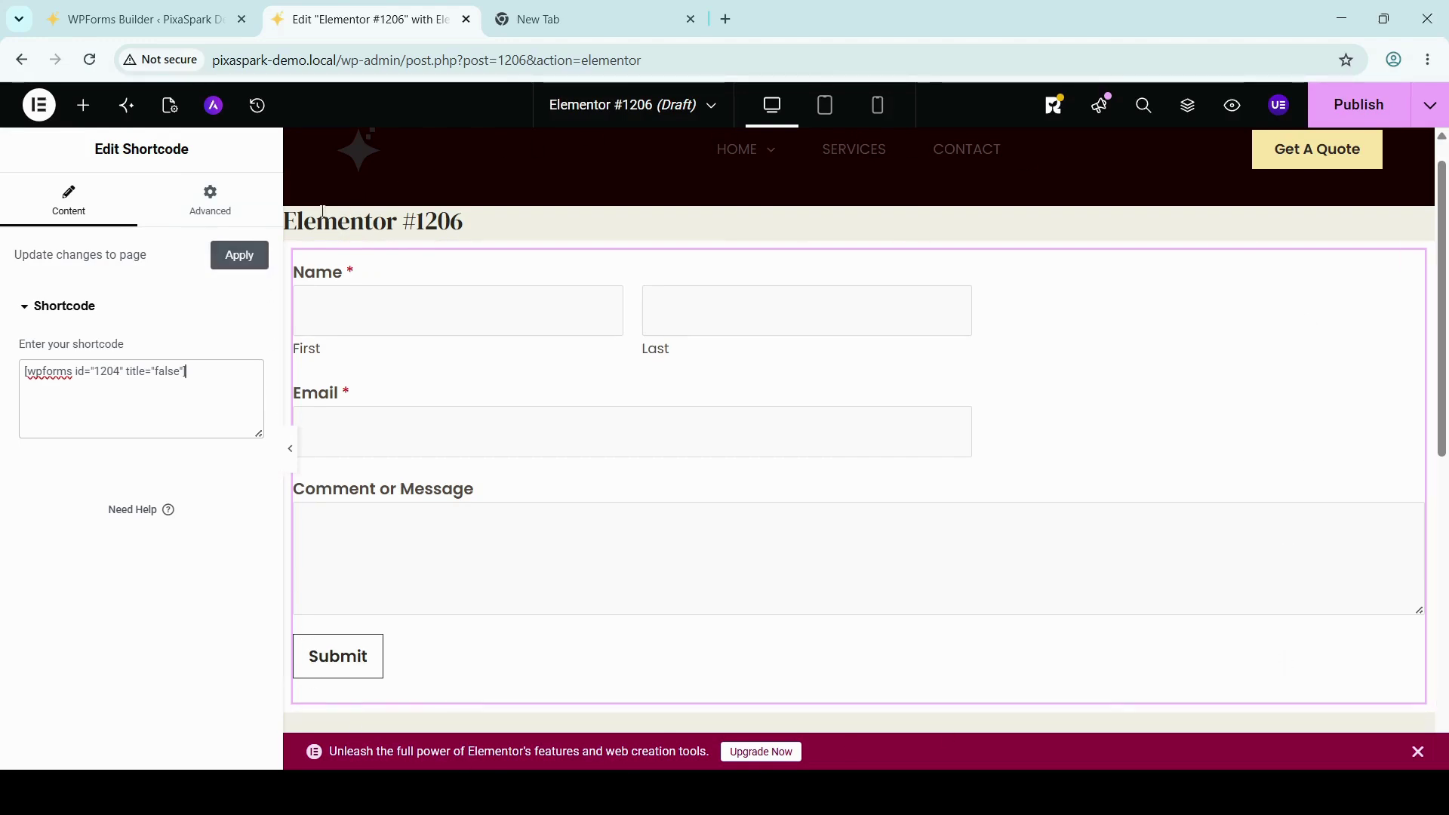
- Set the Shortcode widget's margin to 50 px on all four sides and review the form's spacing on the page
left_click(210, 199)
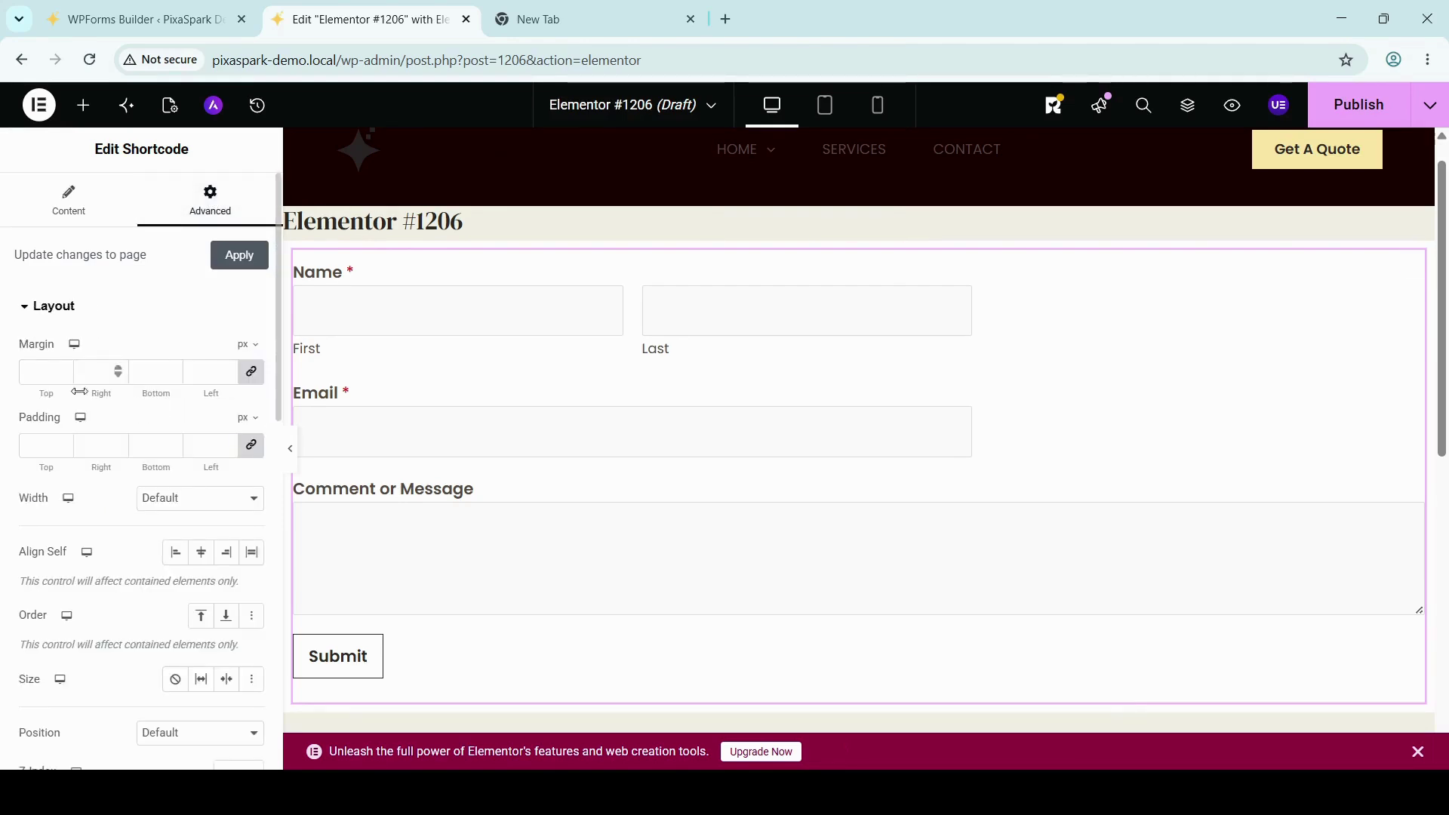
left_click(32, 369)
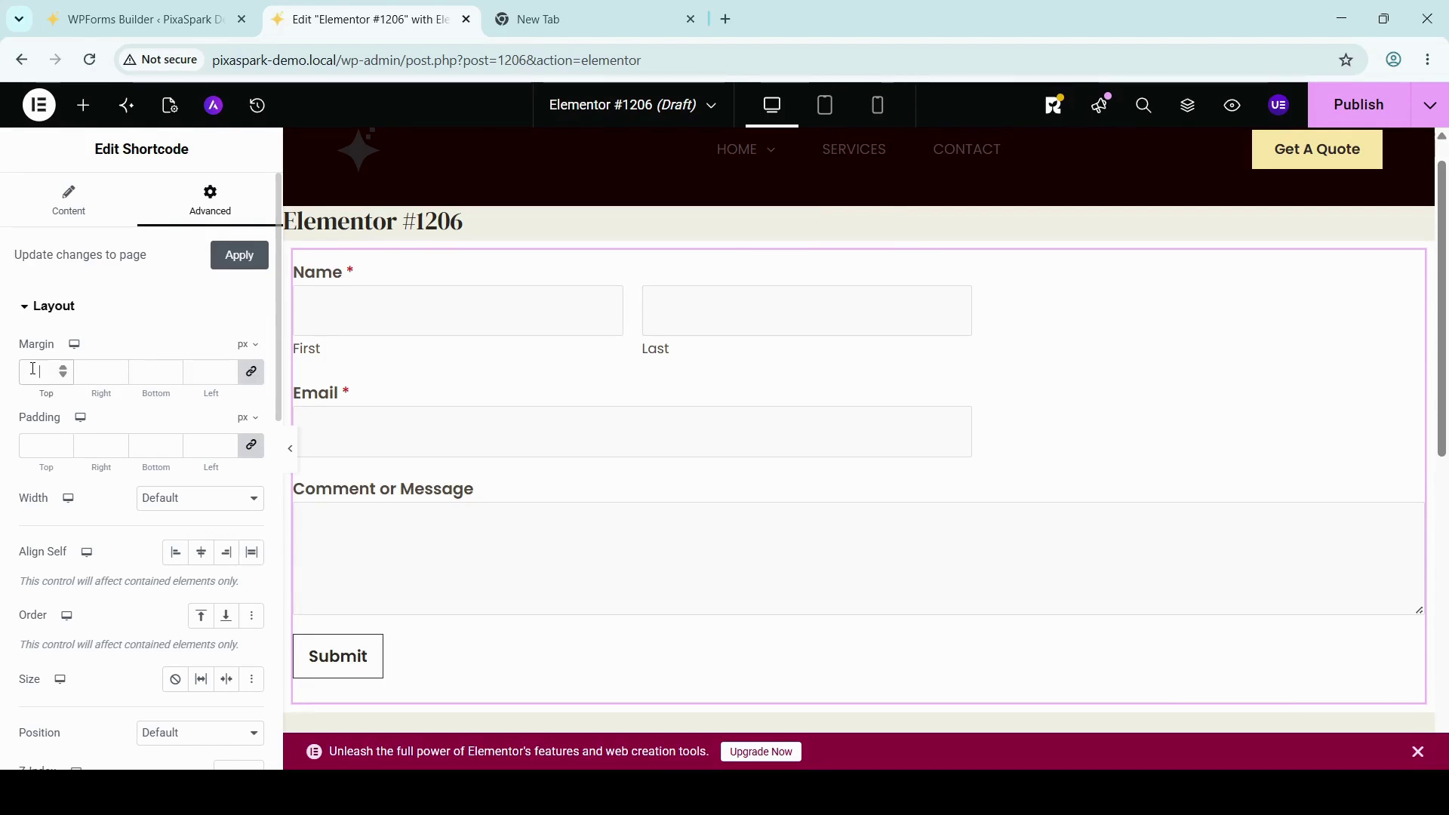
type("50")
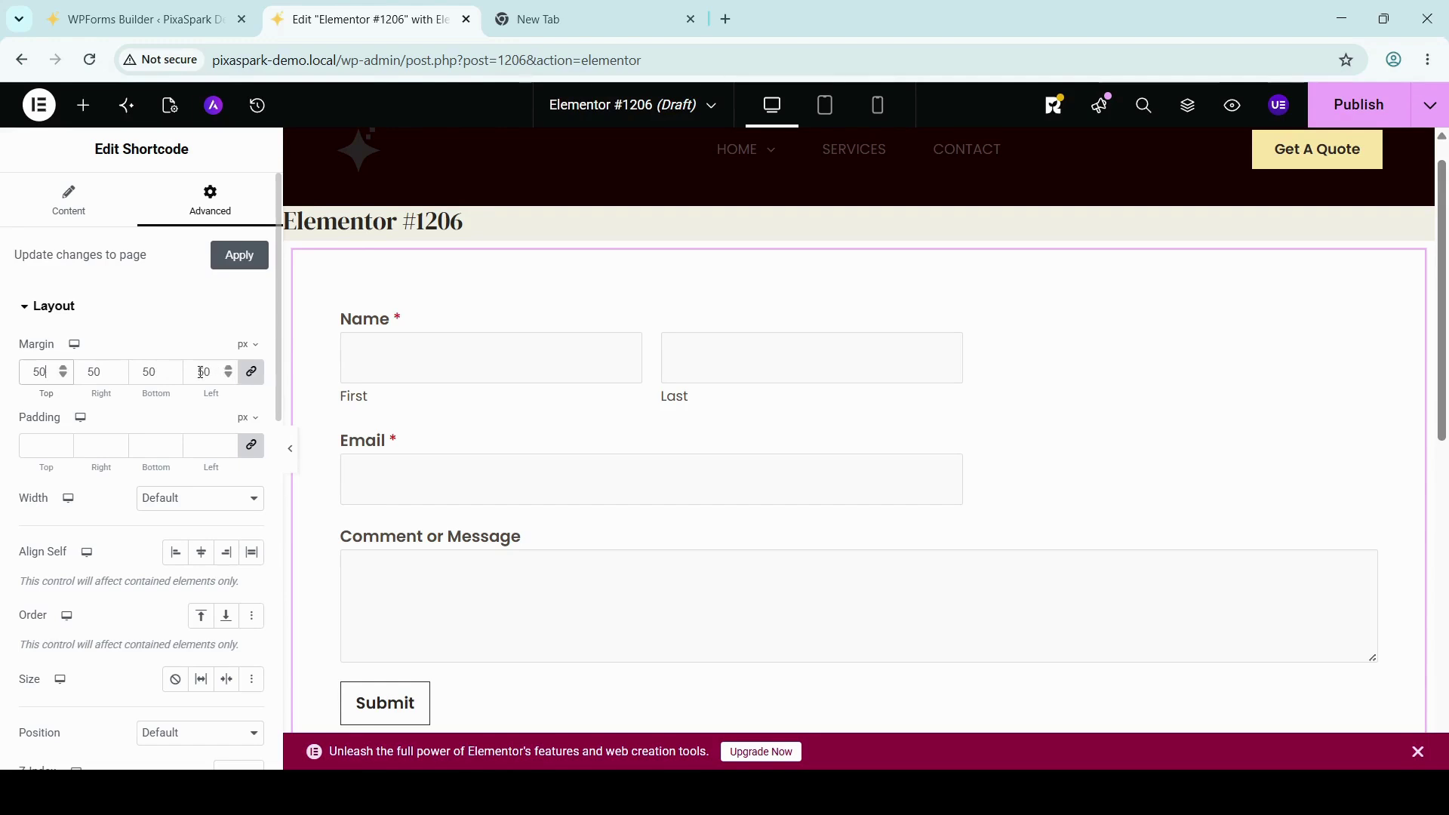
scroll(1262, 382, "down", 2)
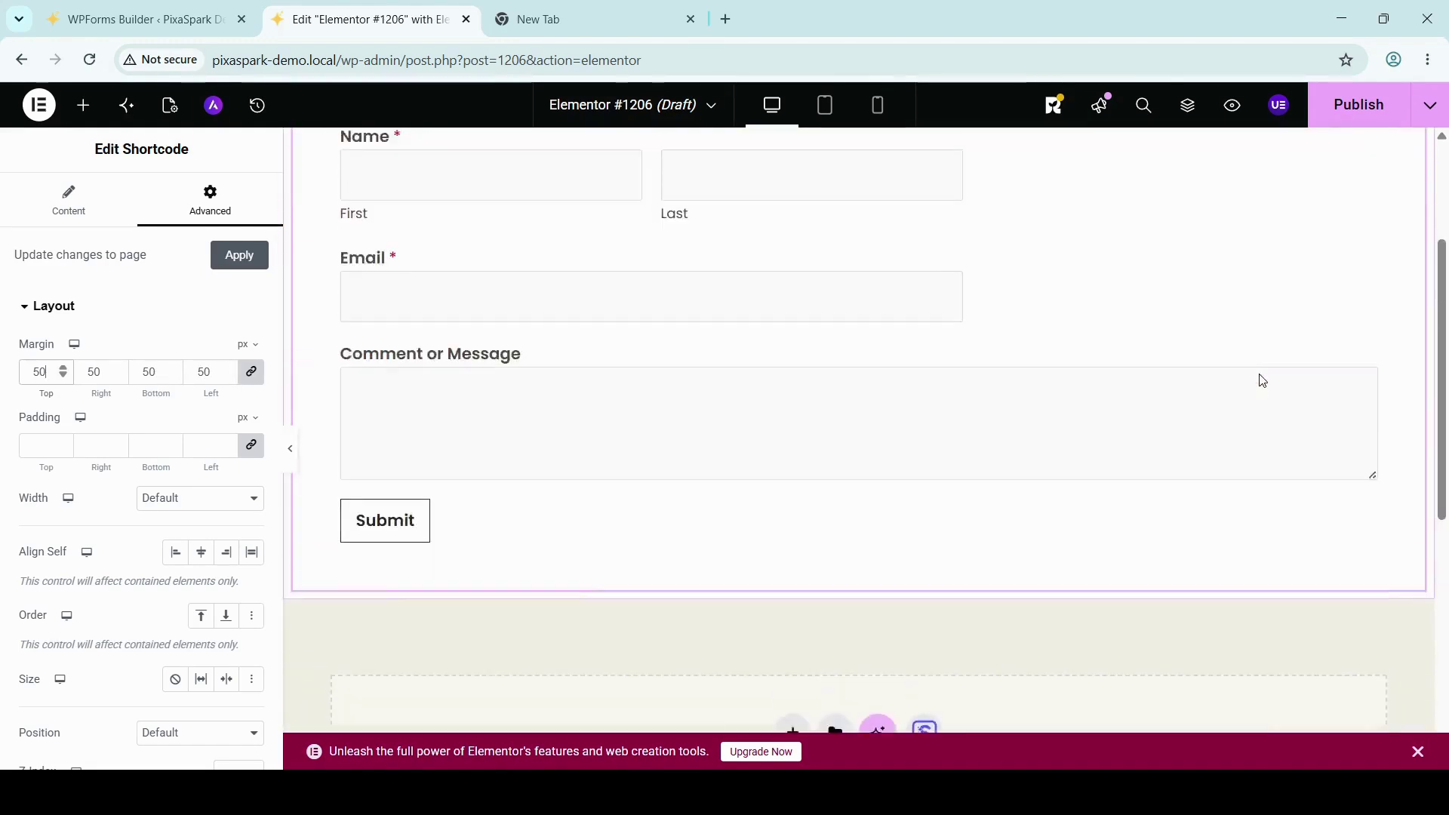
scroll(1261, 382, "up", 1)
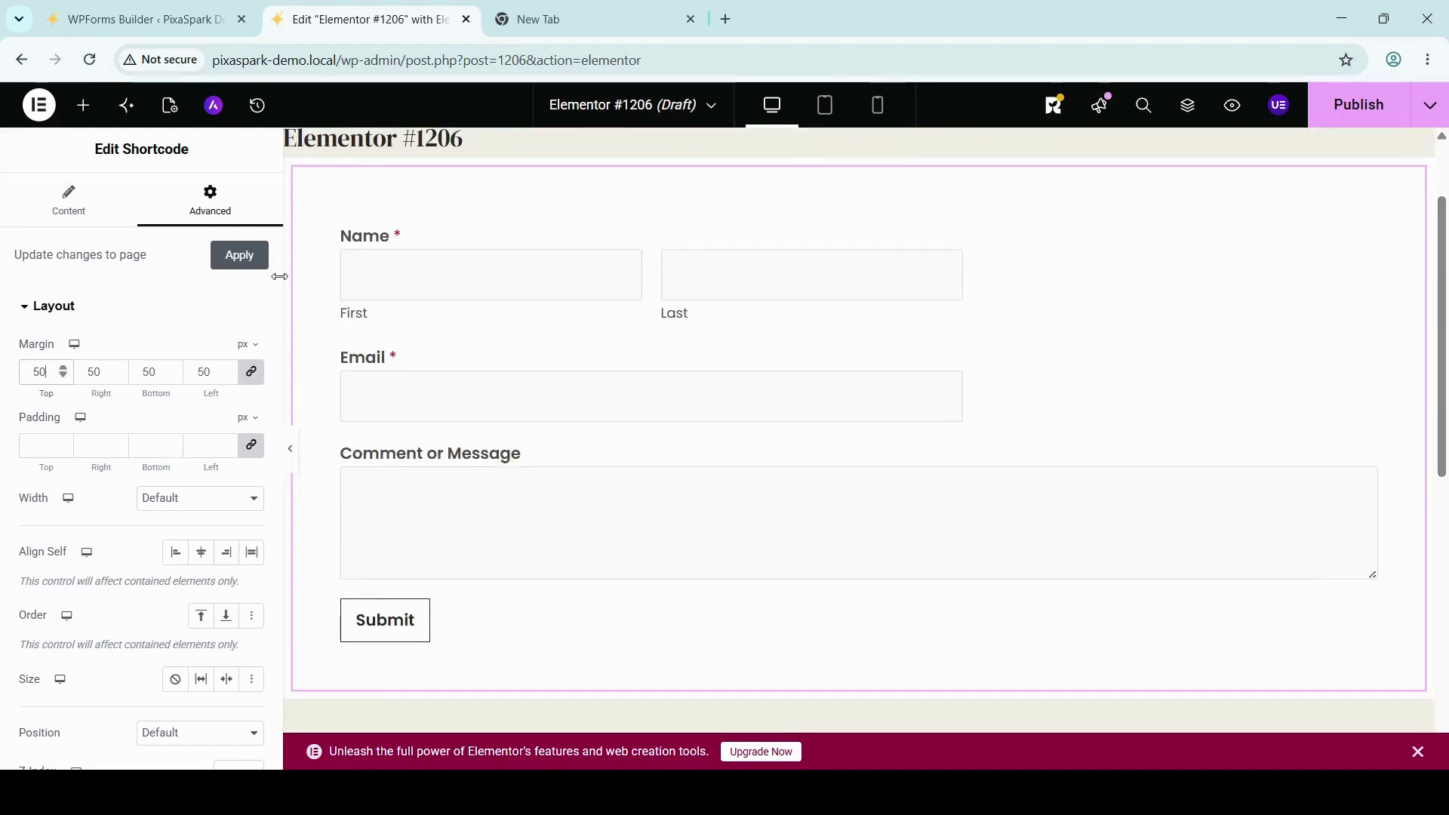
scroll(733, 436, "up", 2)
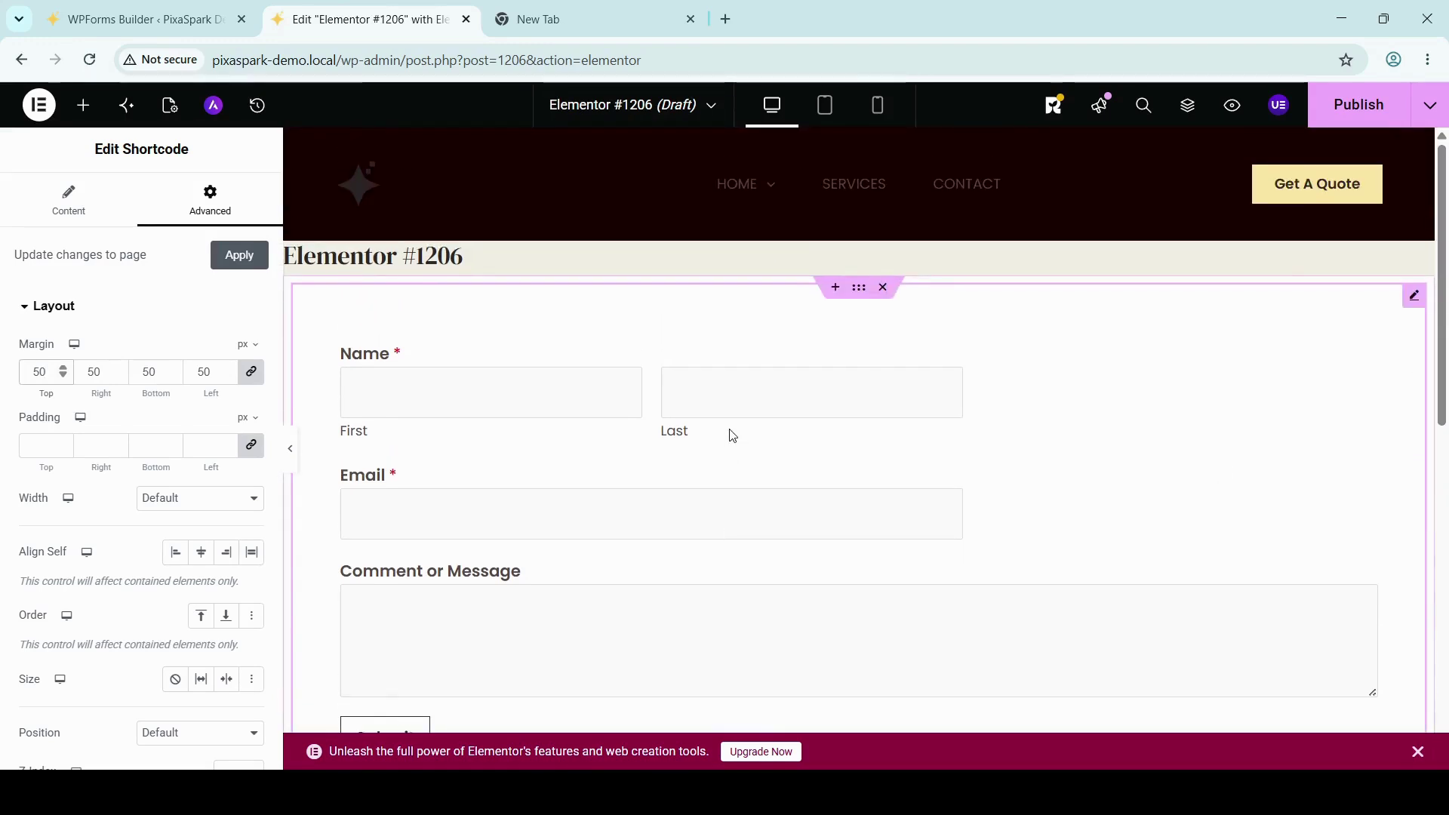
scroll(733, 436, "down", 4)
scroll(732, 436, "up", 4)
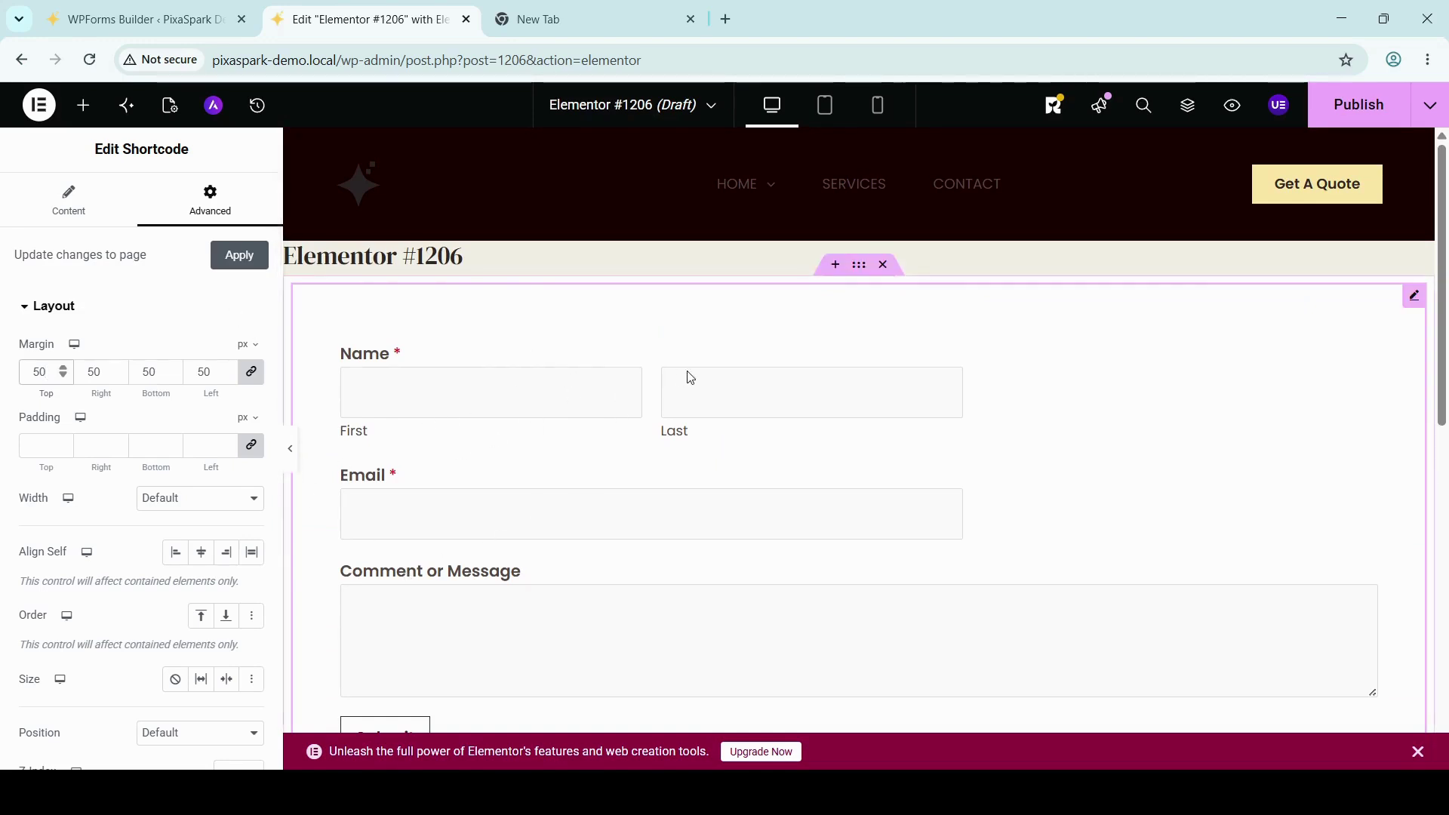
scroll(605, 424, "down", 3)
scroll(610, 426, "up", 2)
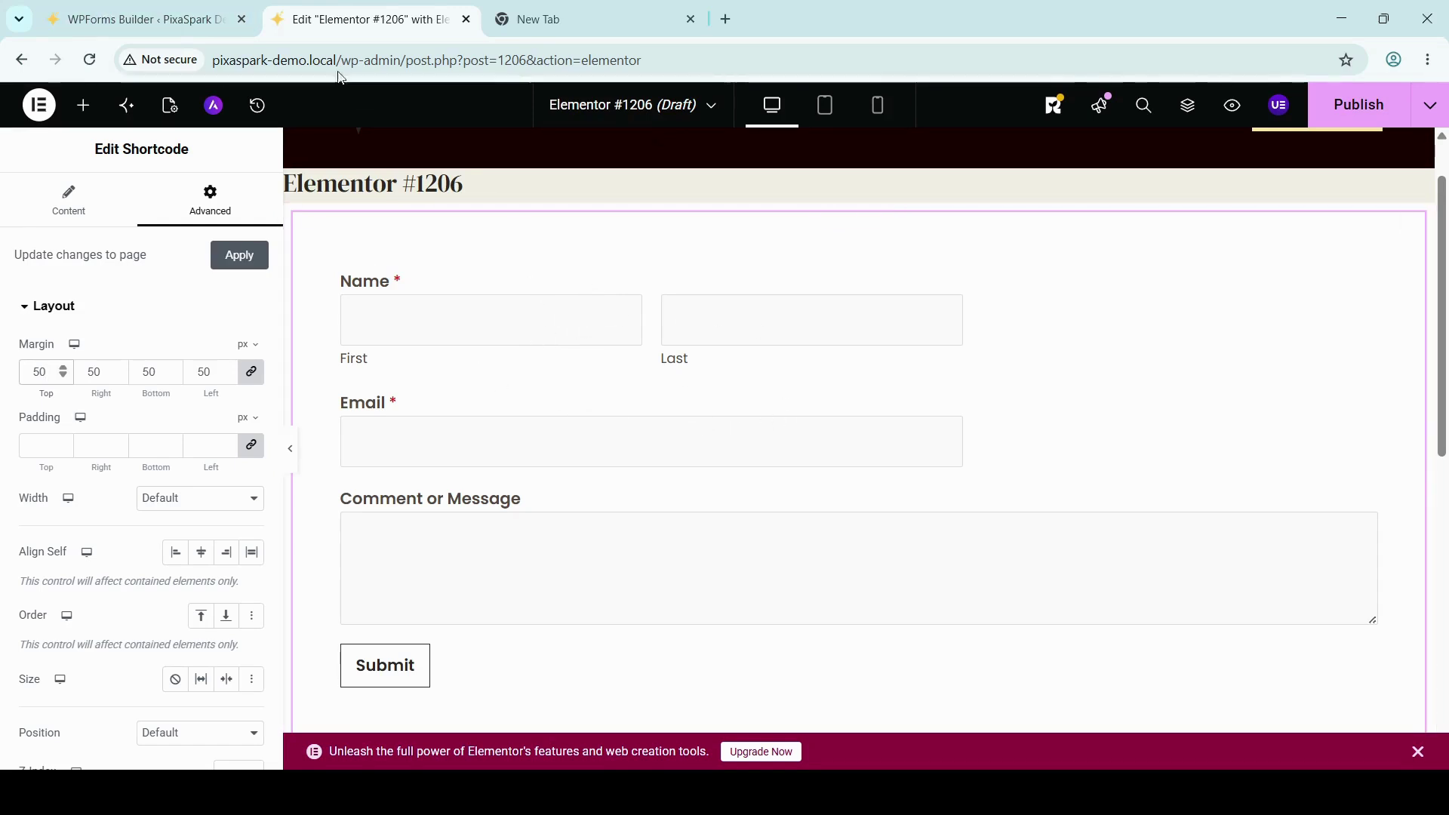
- Switch to the WPForms builder and set the Name field's format to Simple
left_click(157, 7)
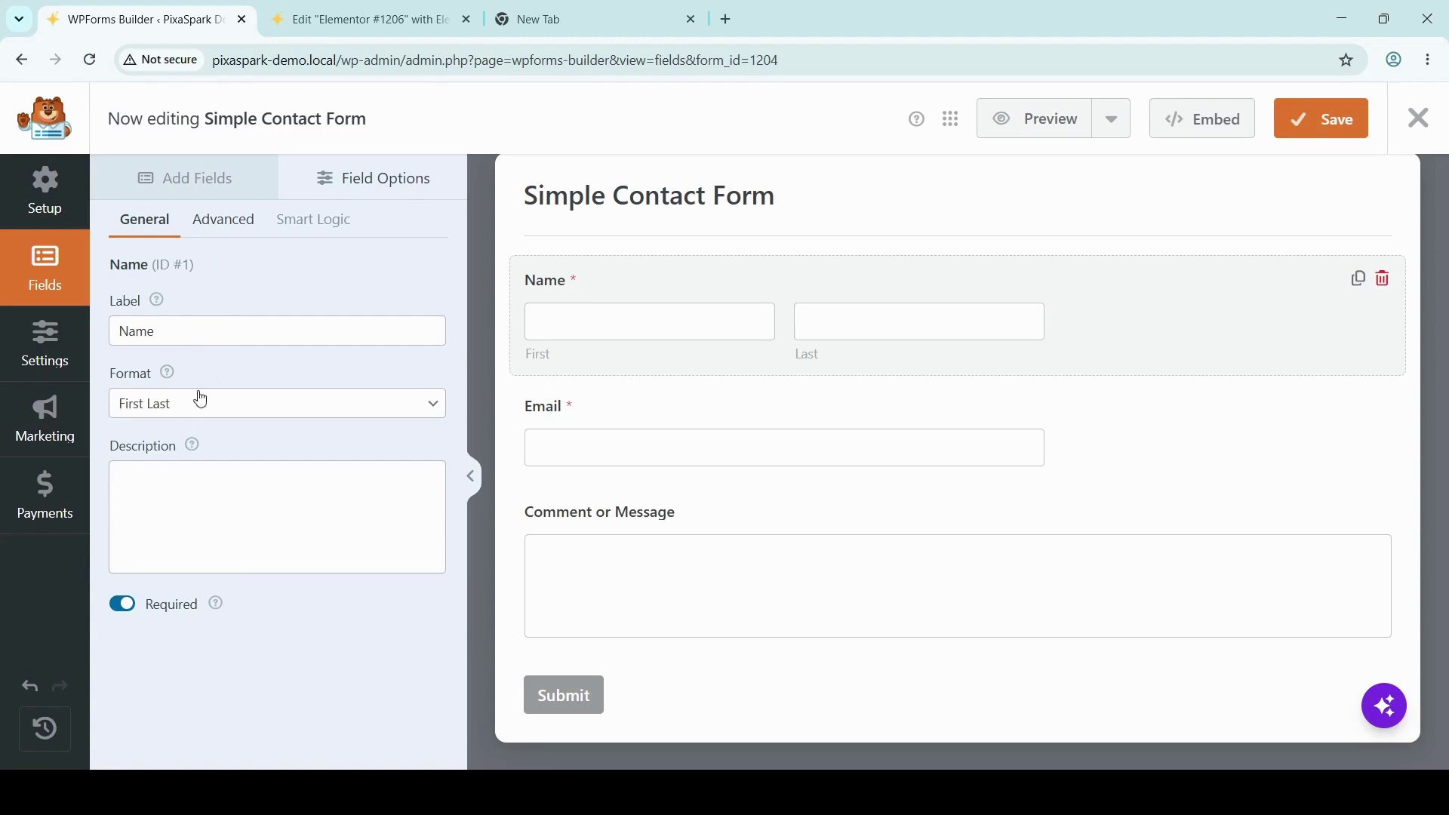
left_click(289, 409)
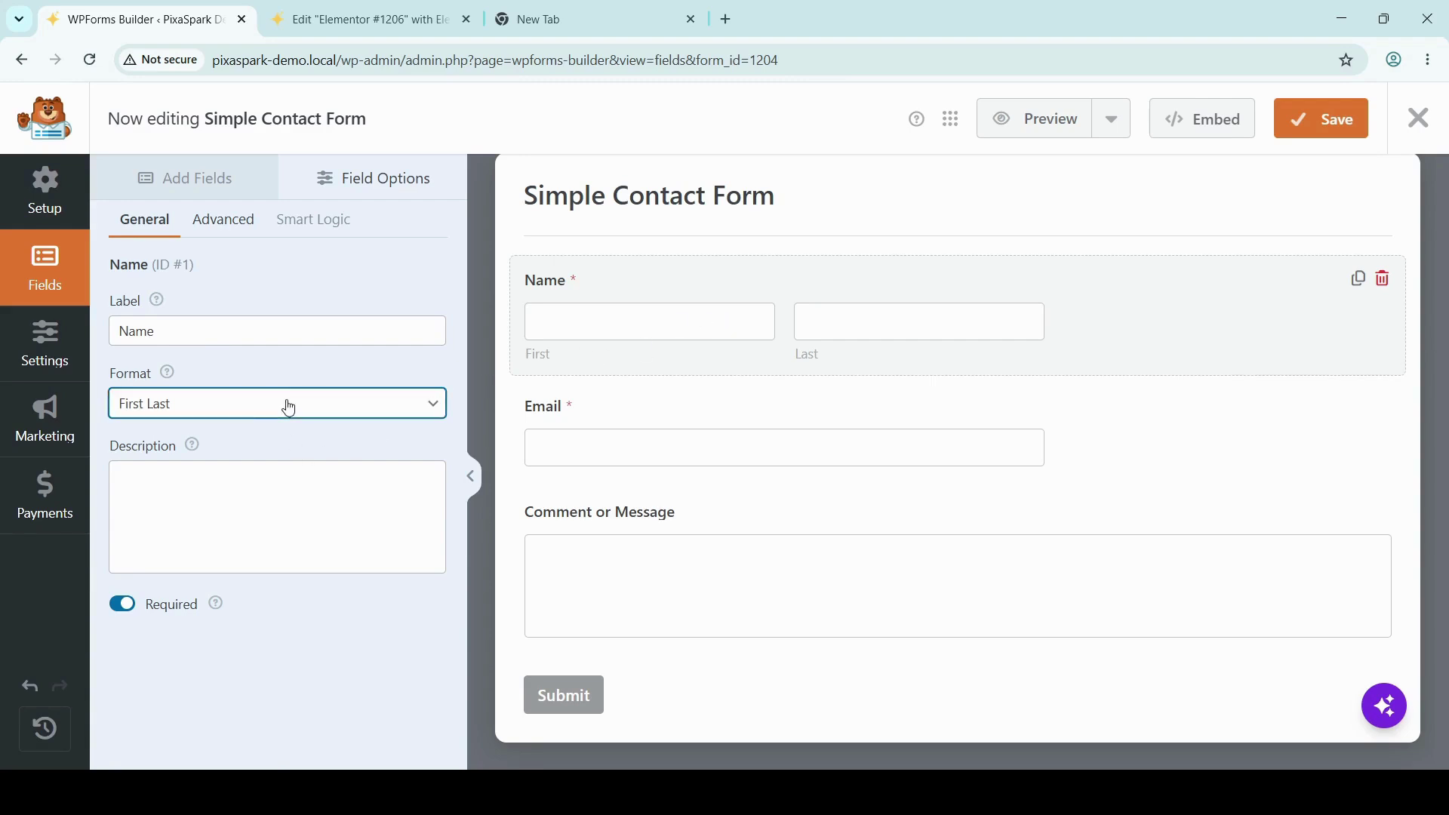
left_click(198, 443)
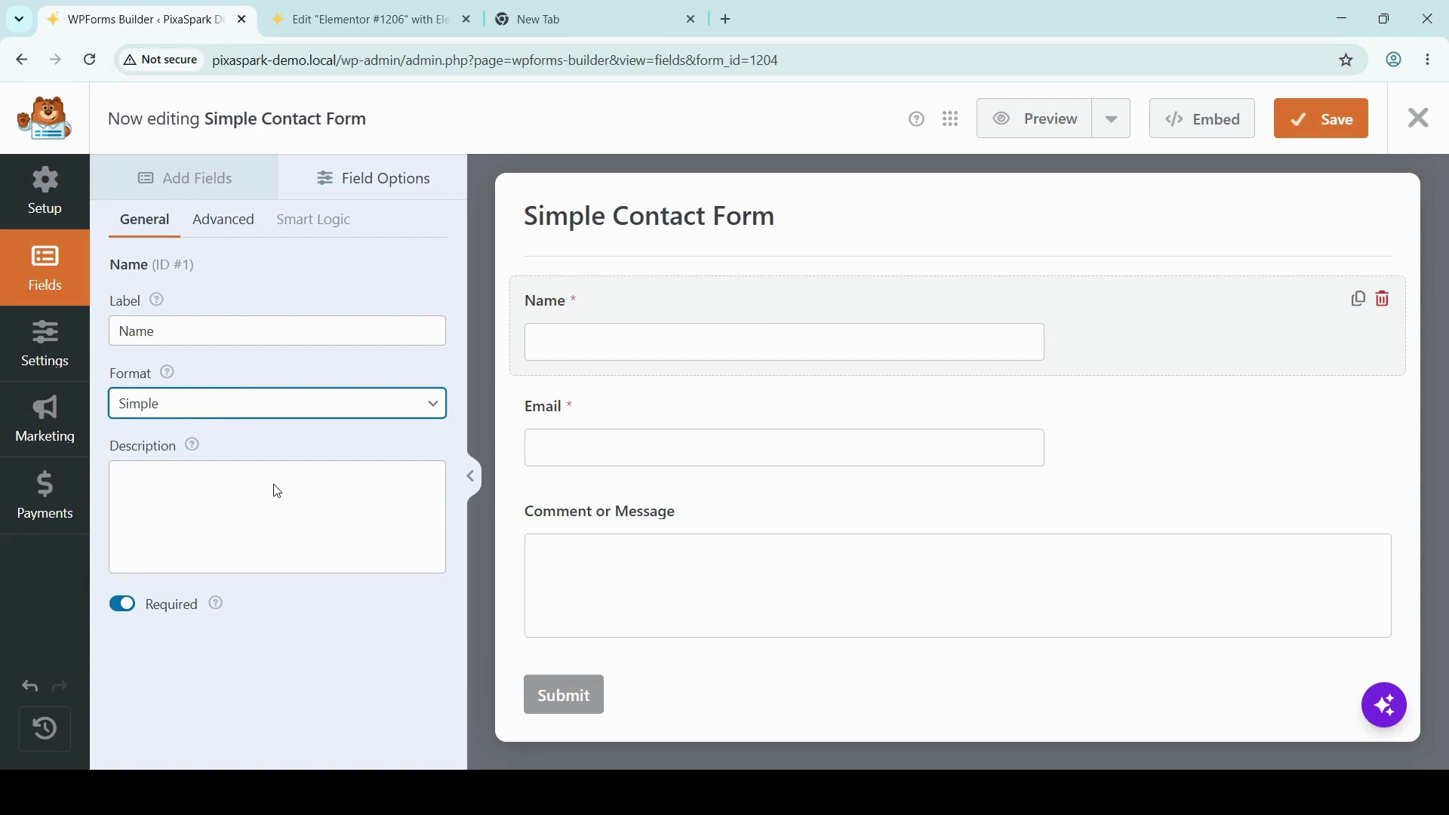
- Try the First Middle Last format on the Name field and return it to Simple
left_click(205, 492)
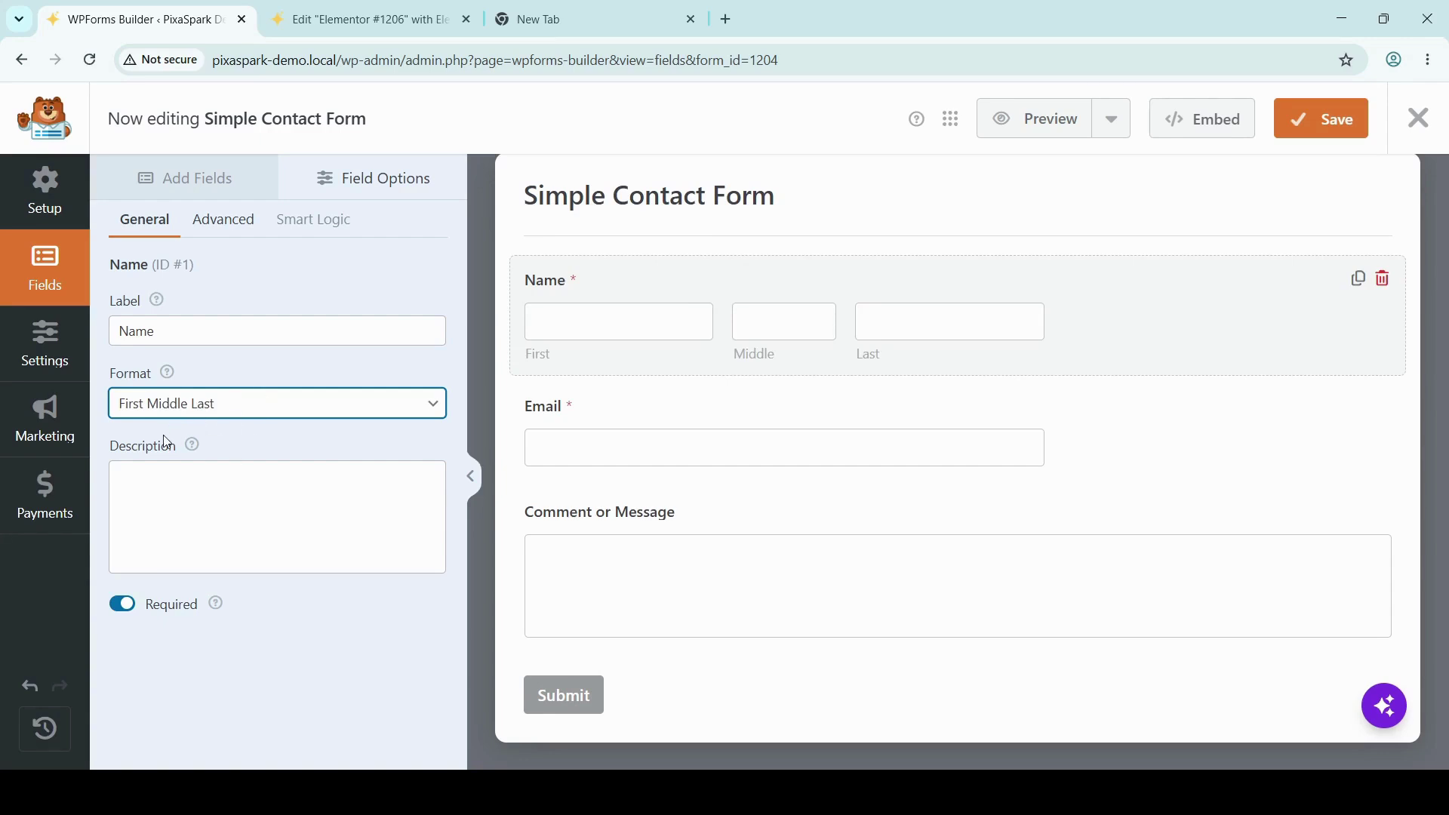
key("ctrl+z")
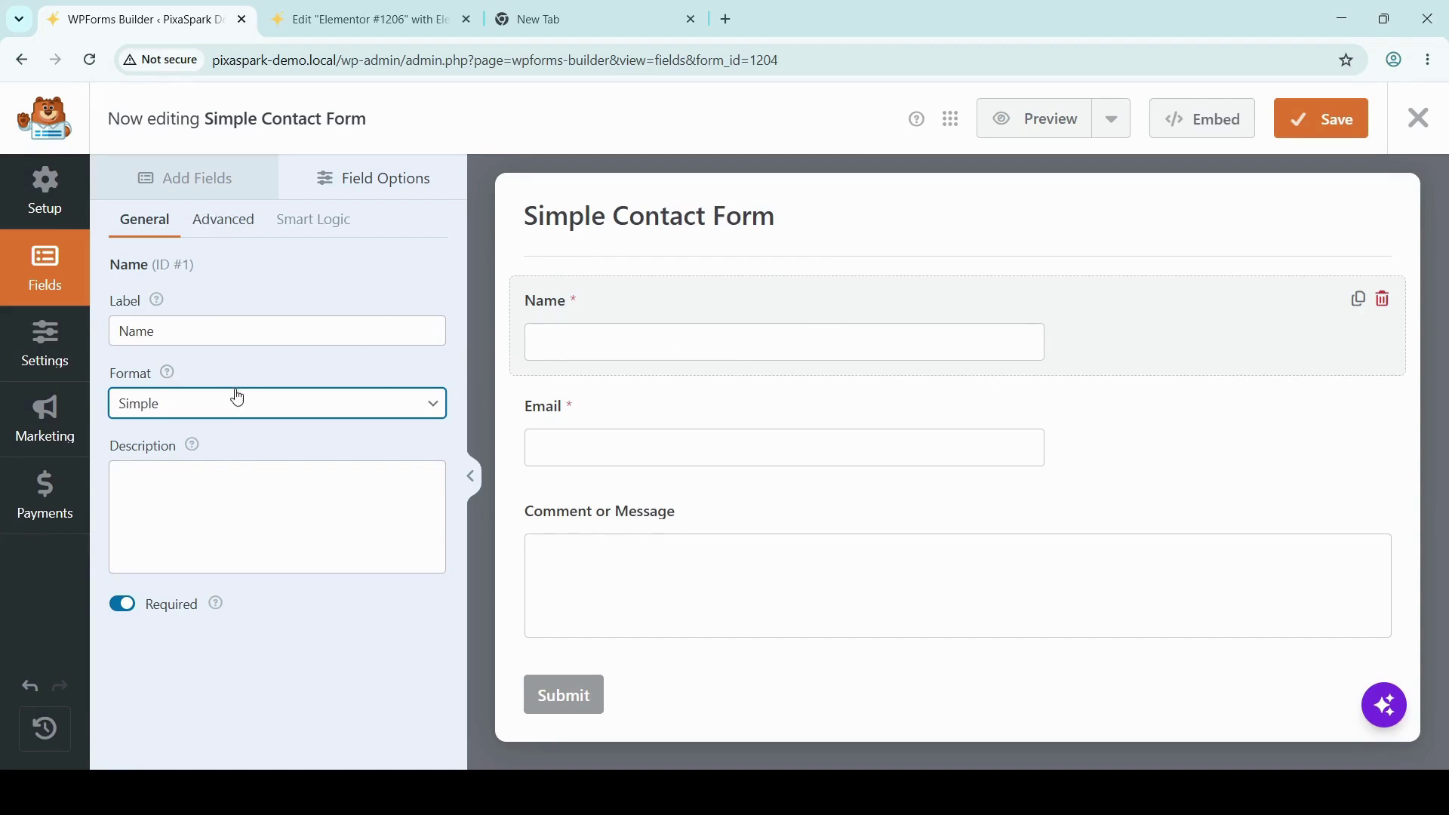
- Try other field sizes for the Name field, including Large, and return it to Medium
left_click(226, 222)
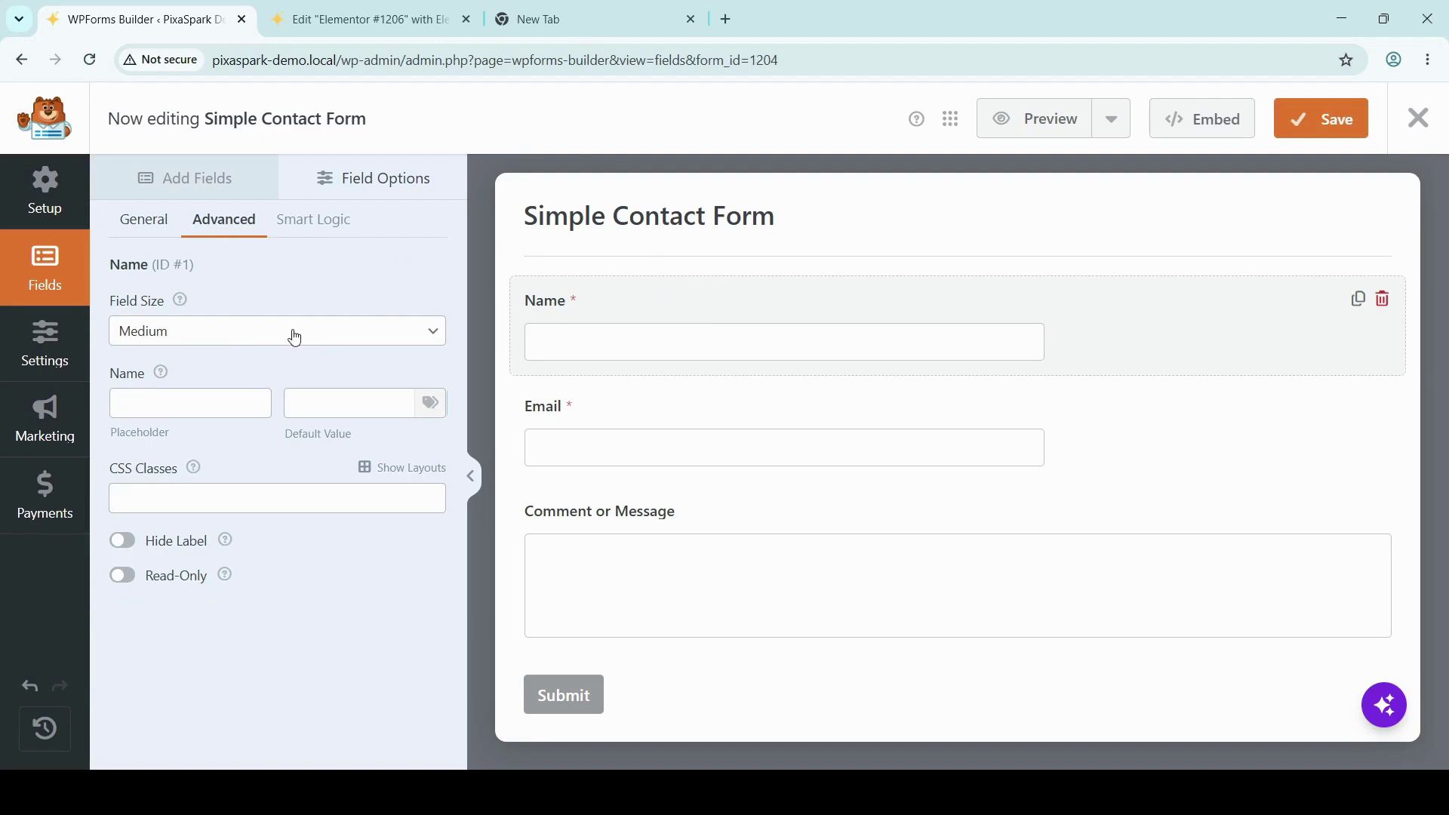
left_click(204, 332)
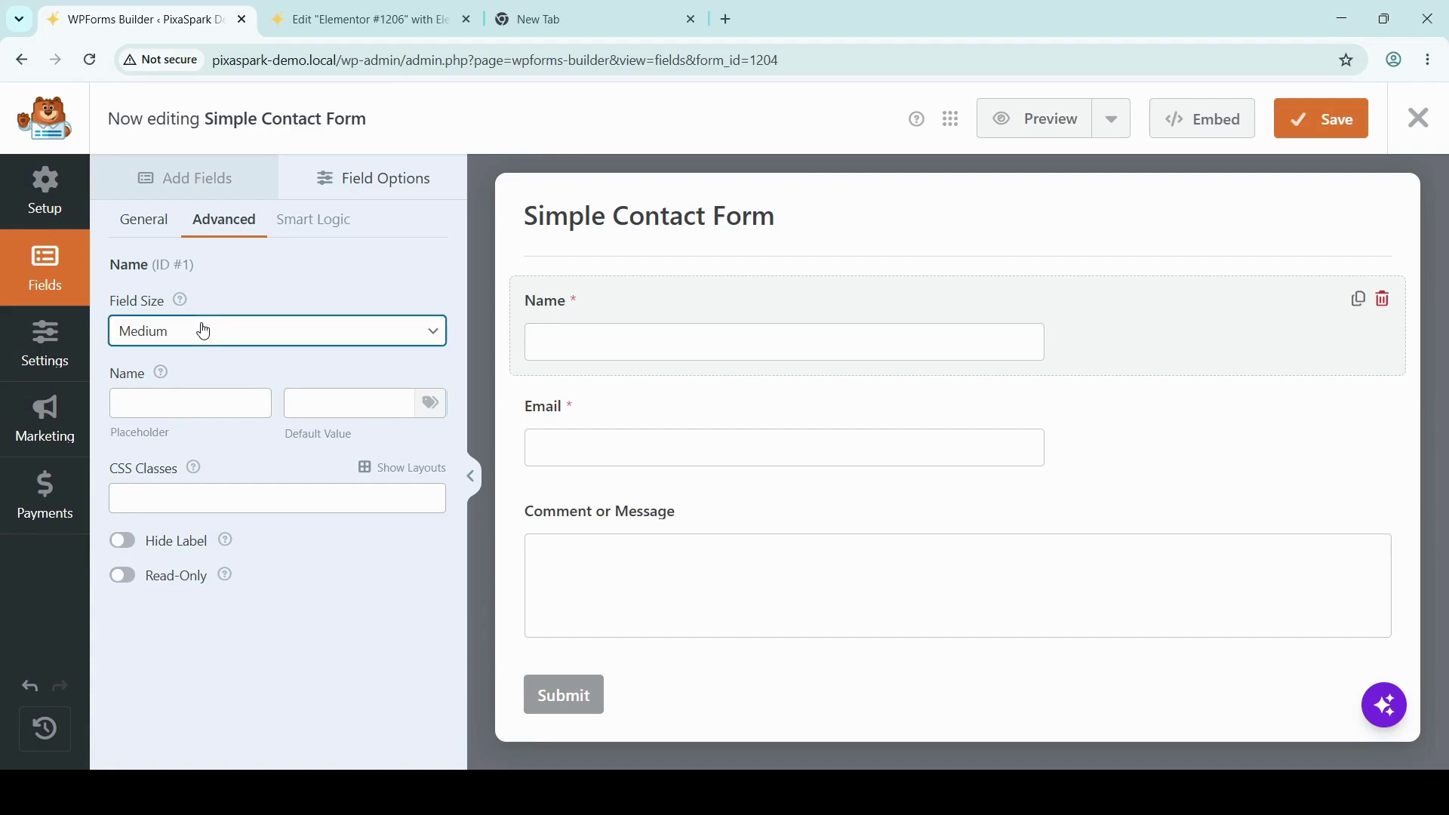
left_click(163, 358)
left_click(185, 341)
left_click(170, 386)
left_click(212, 342)
left_click(177, 411)
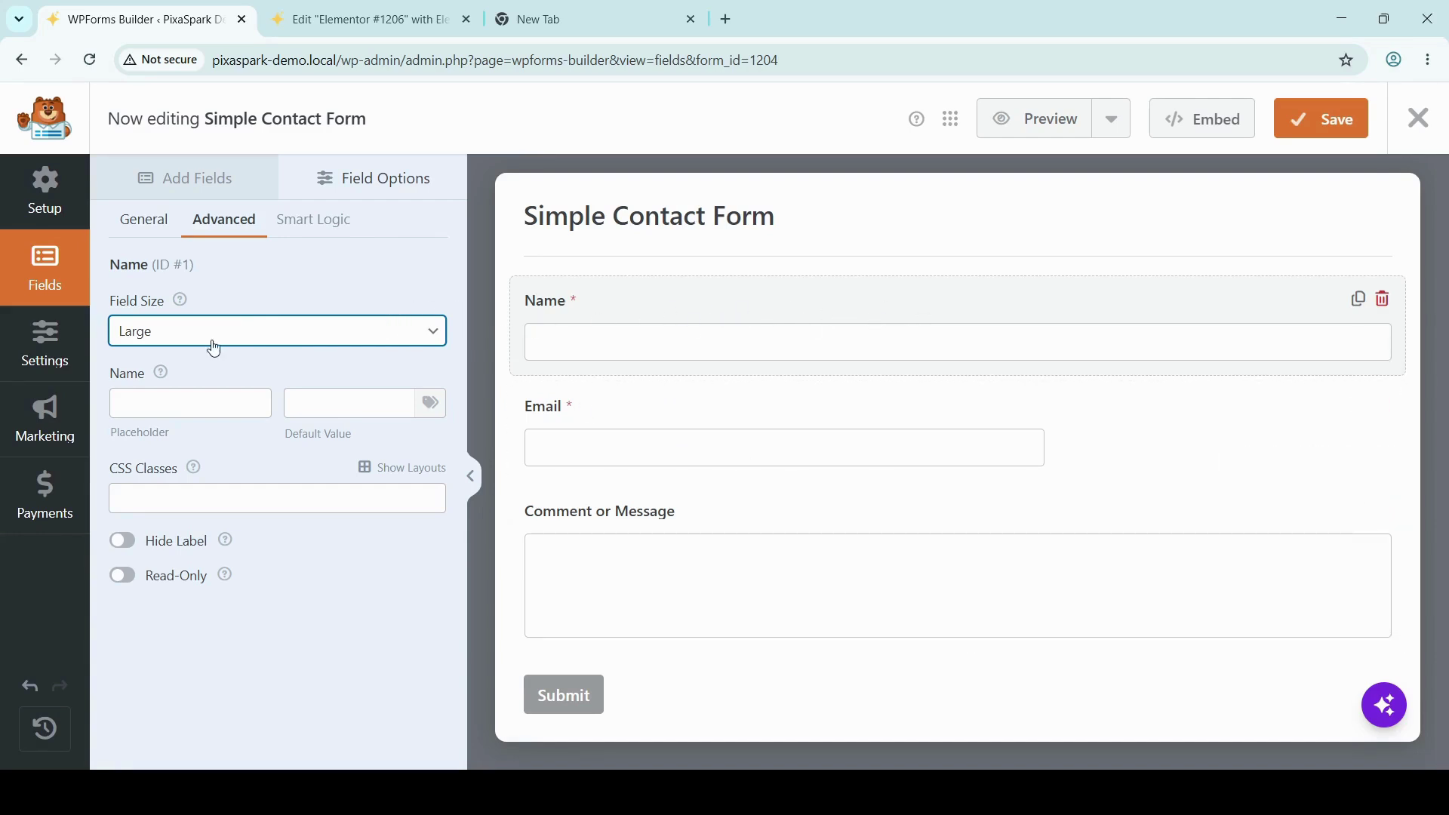
left_click(177, 389)
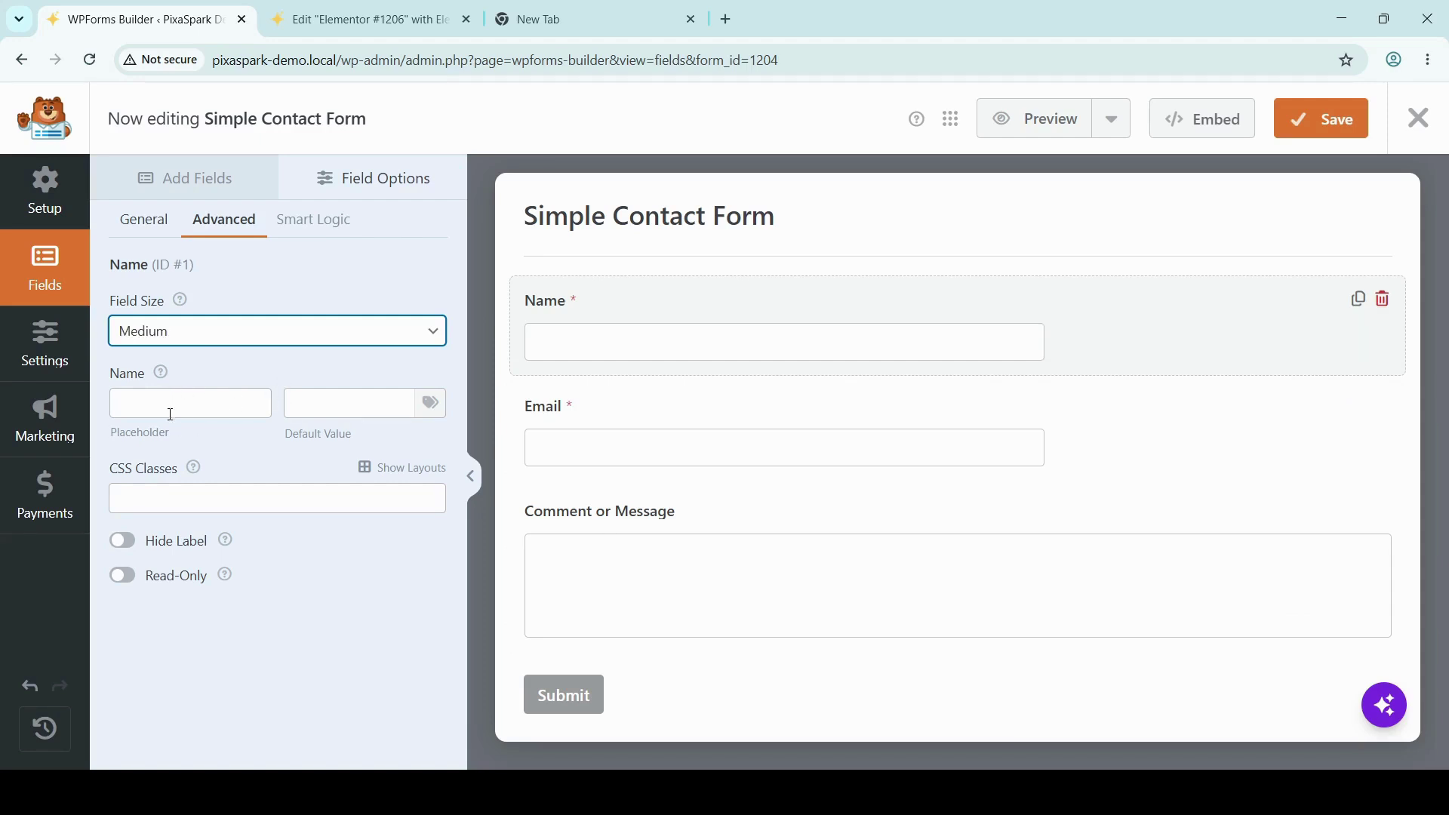
- Set the Name field's placeholder to "Name" and hide its label
left_click(171, 412)
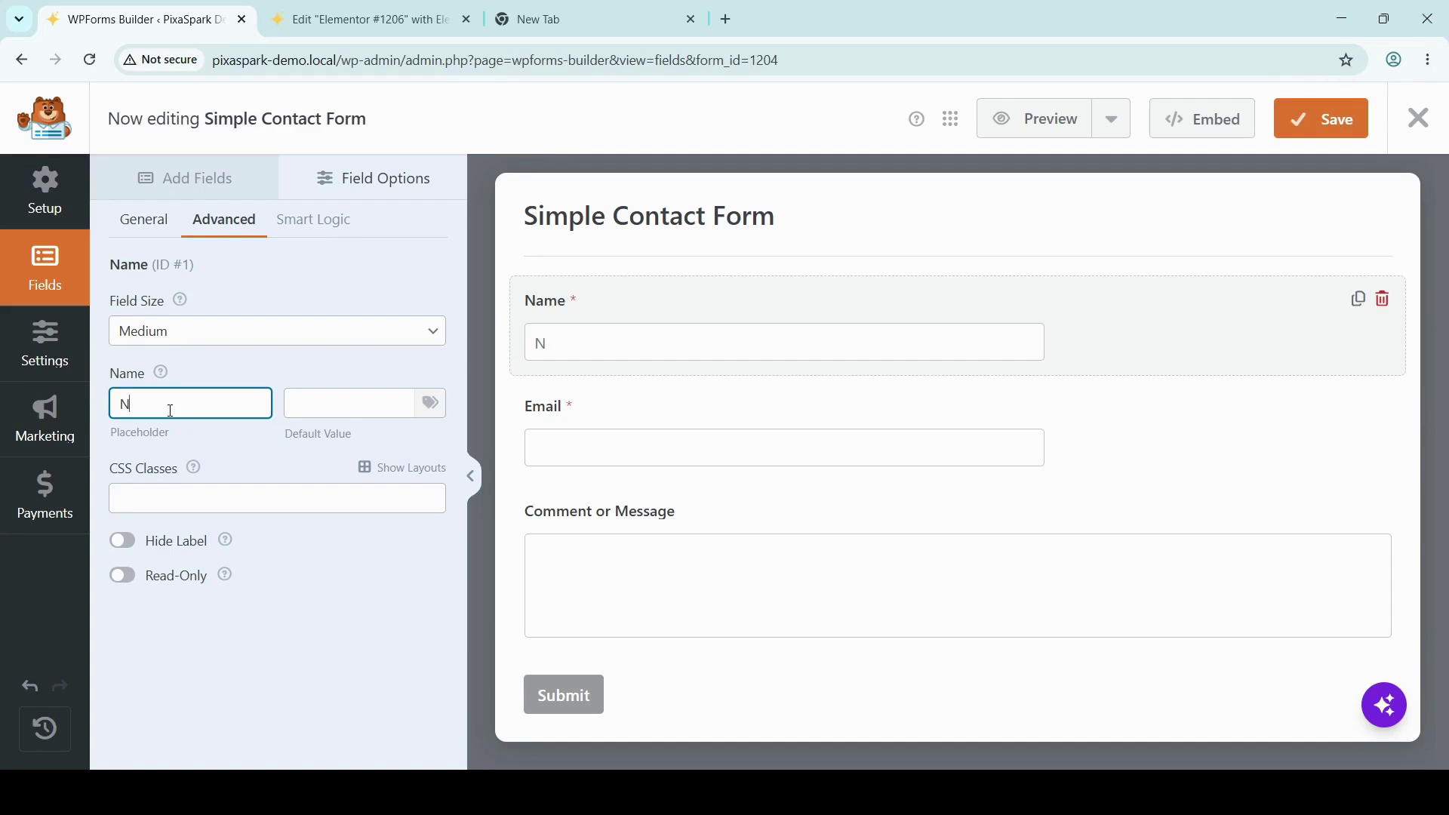
type("ame")
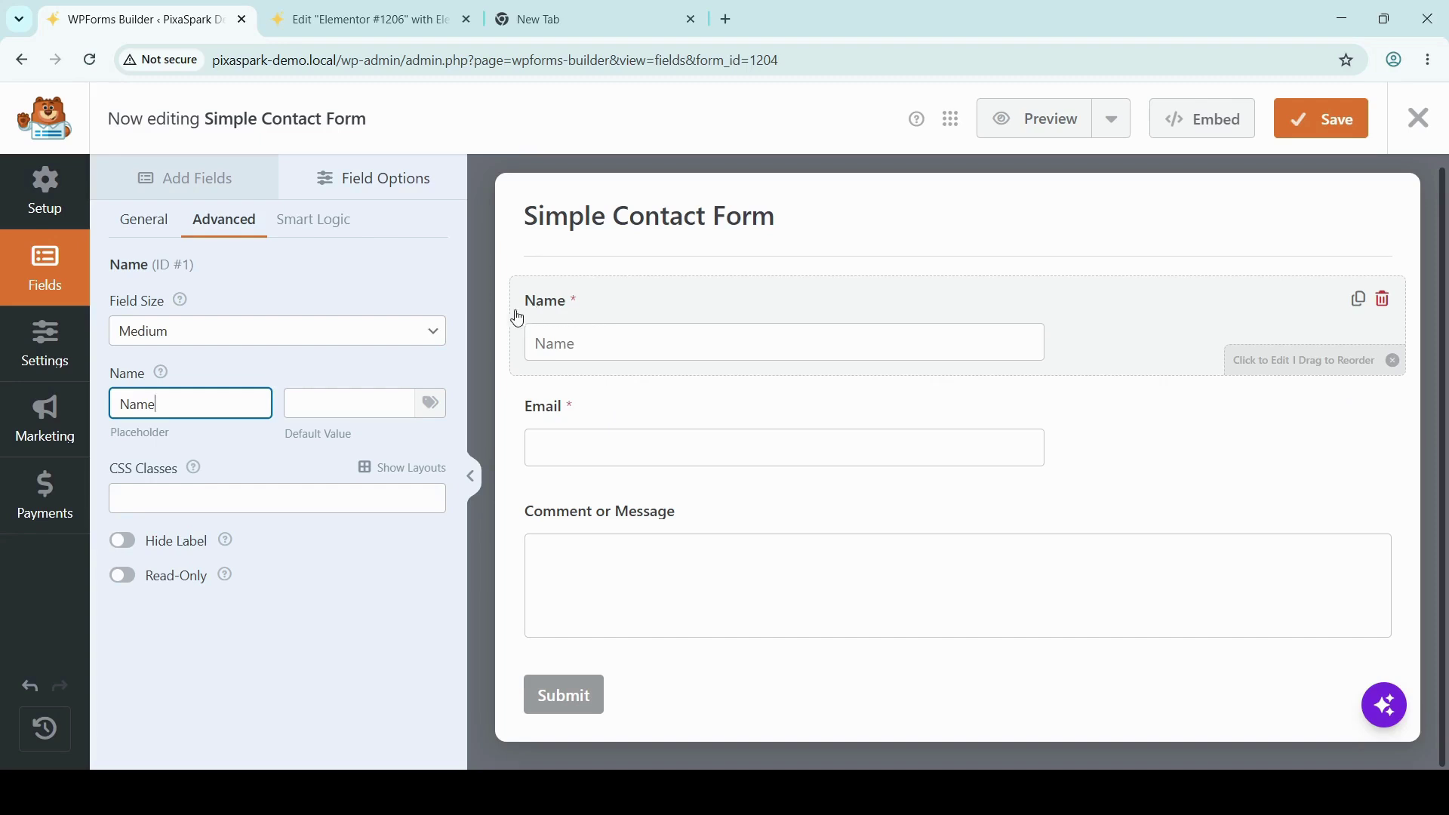
left_click(124, 543)
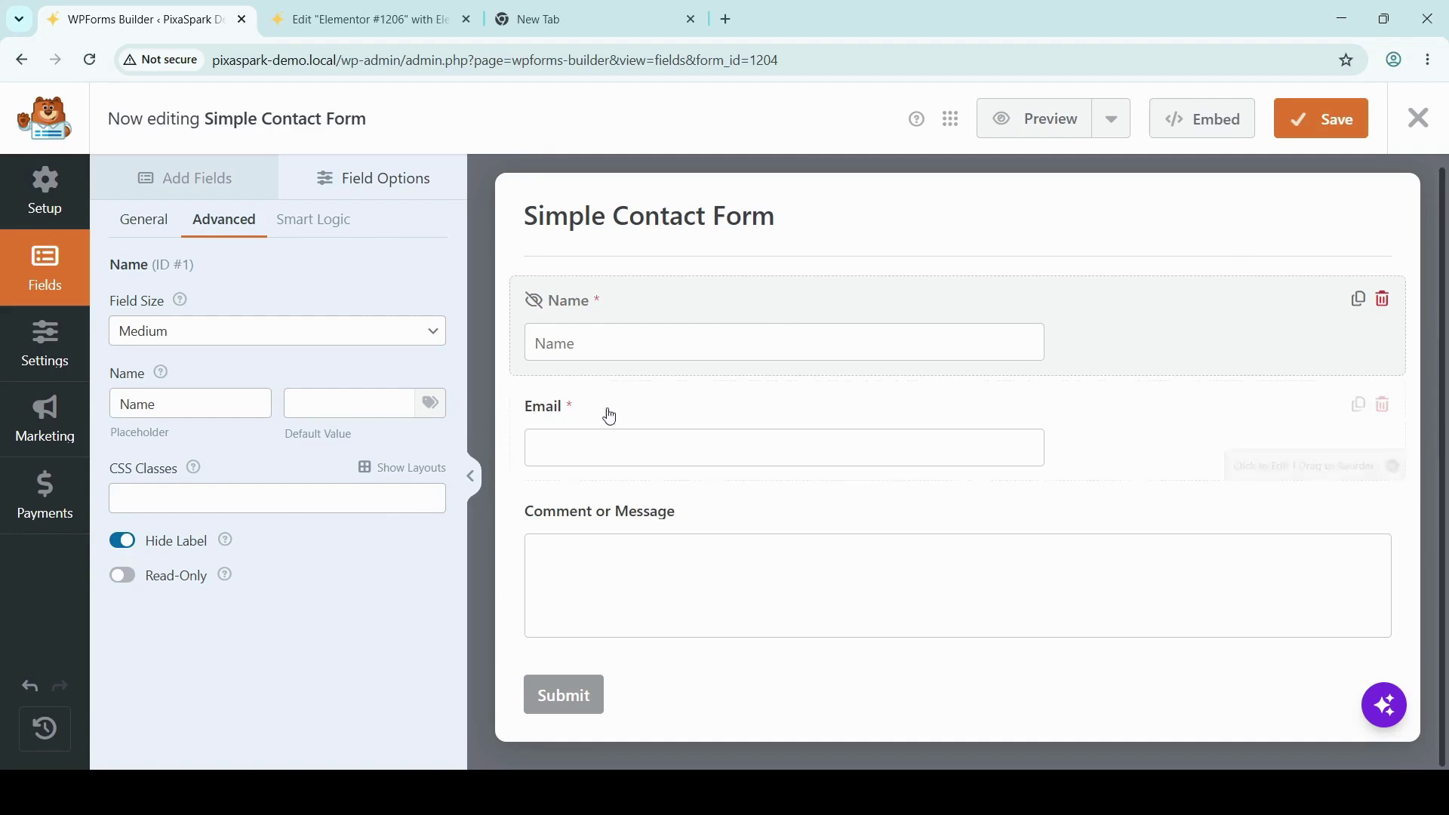
- Set the Email field's placeholder text and confirmation placeholder text to "Email", and hide the field's label
left_click(724, 408)
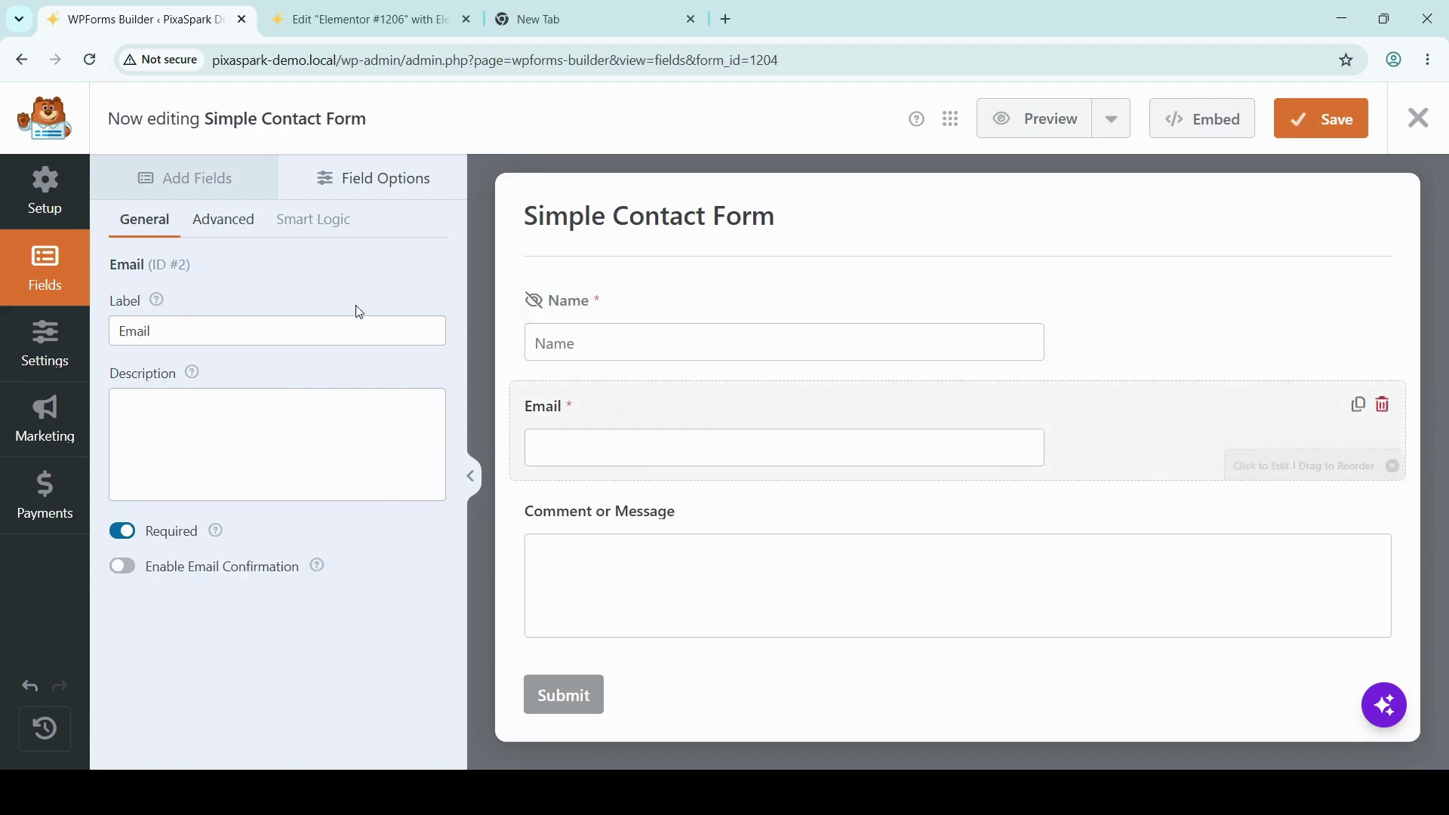
left_click(233, 221)
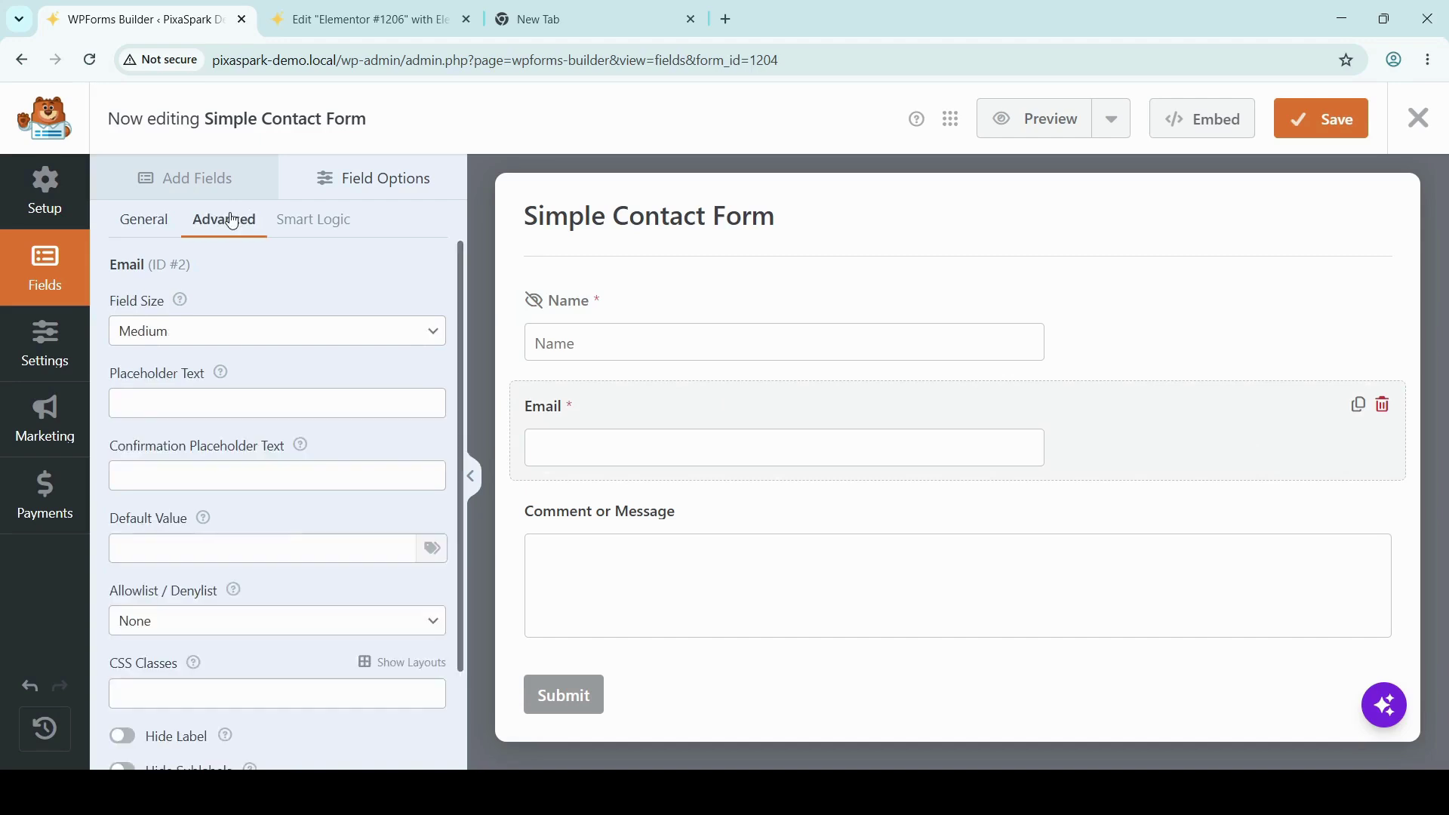
scroll(287, 536, "down", 2)
scroll(291, 554, "up", 1)
scroll(290, 554, "down", 1)
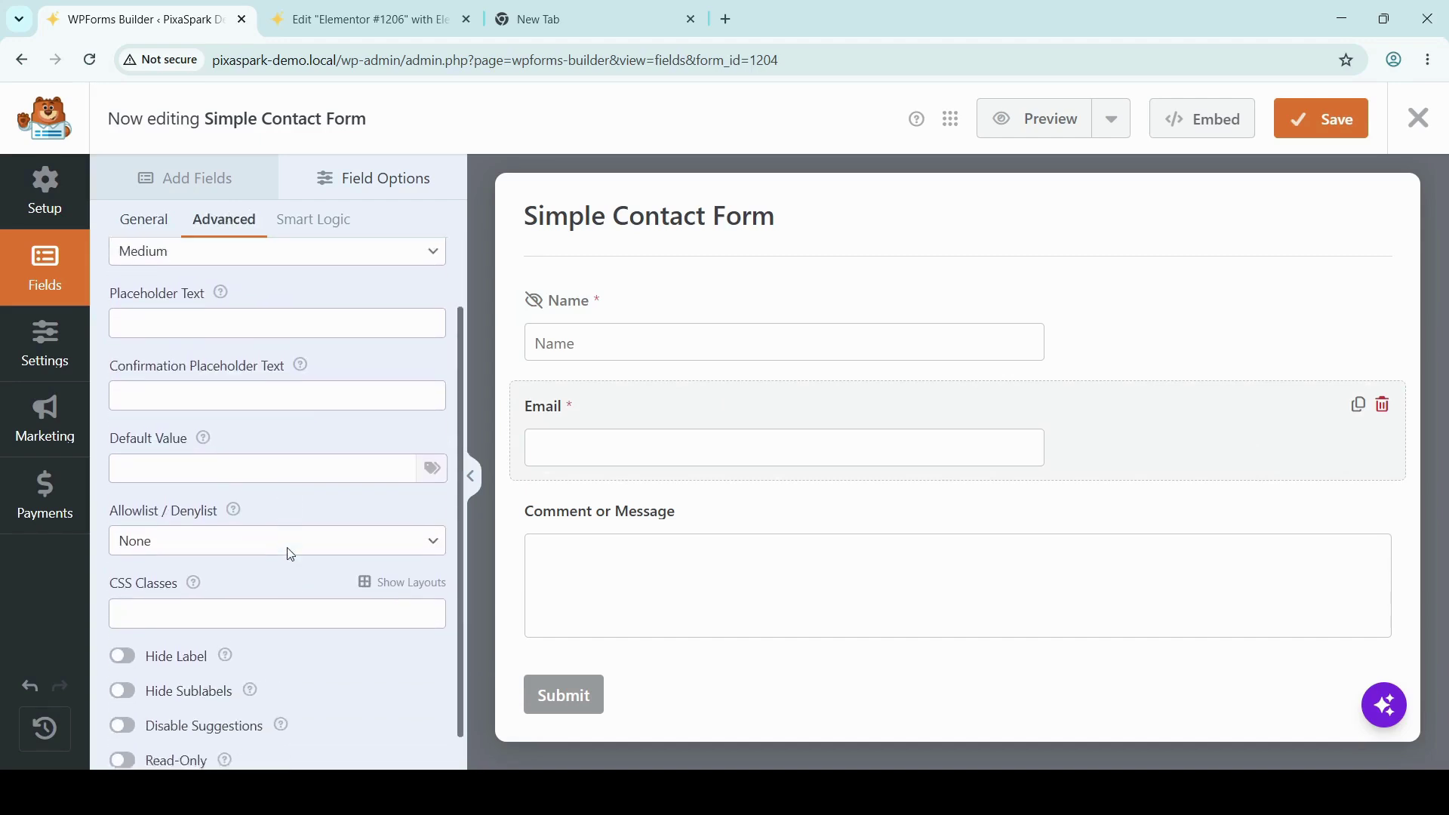
left_click(189, 291)
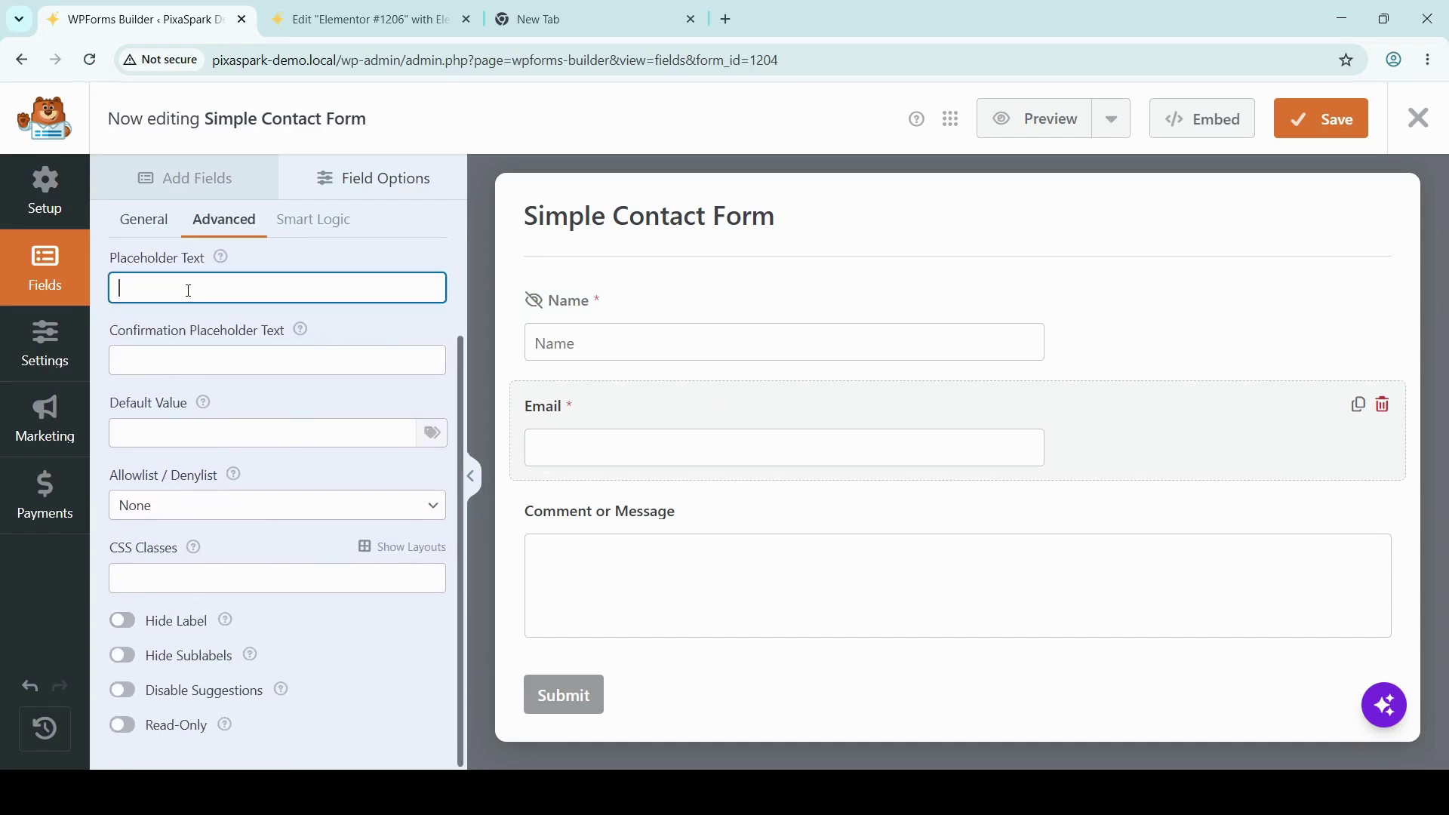
type("EAma")
left_click_drag(152, 301, 94, 312)
key("ctrl+c")
left_click(121, 361)
key("ctrl+v")
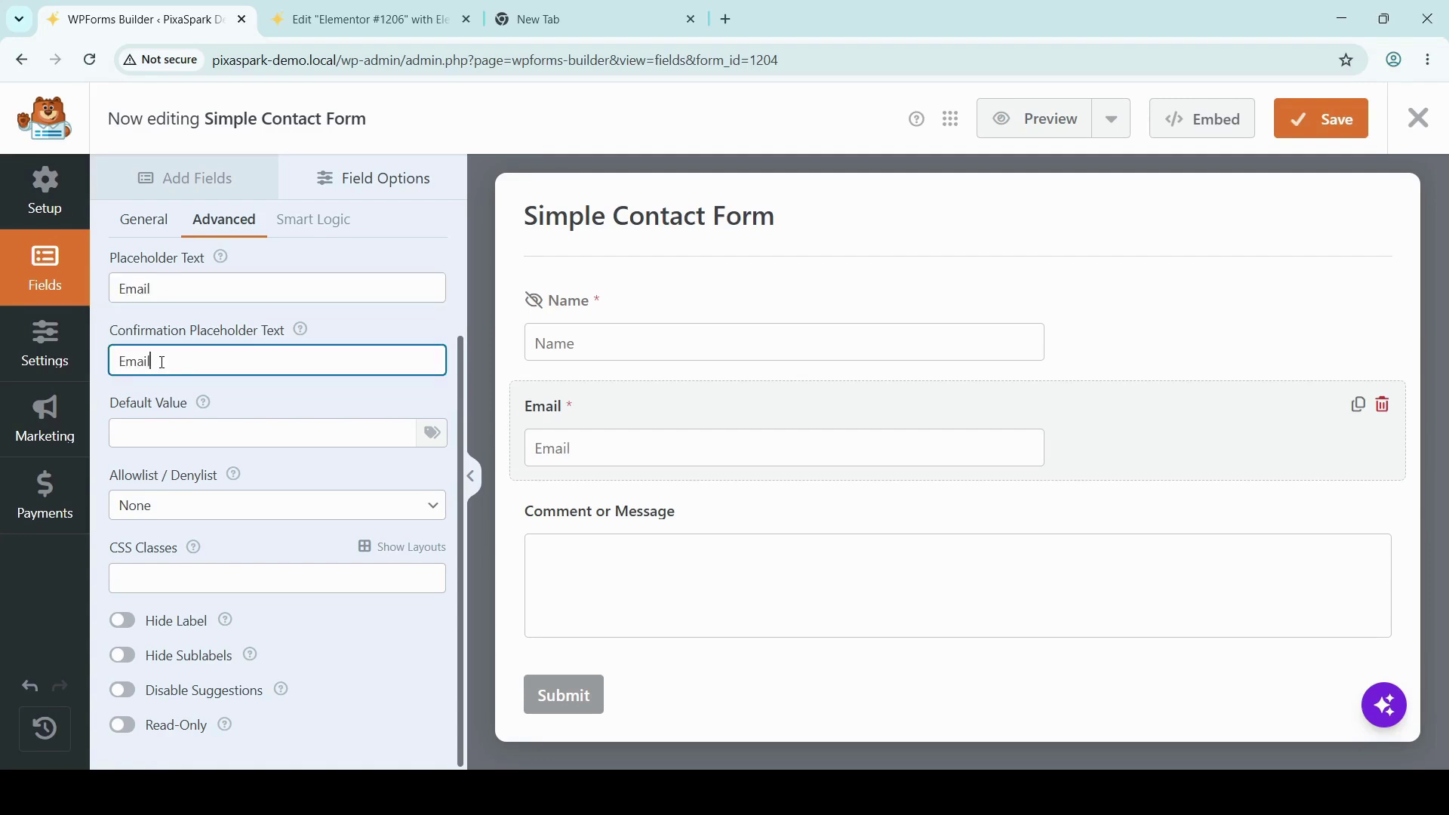
left_click(342, 400)
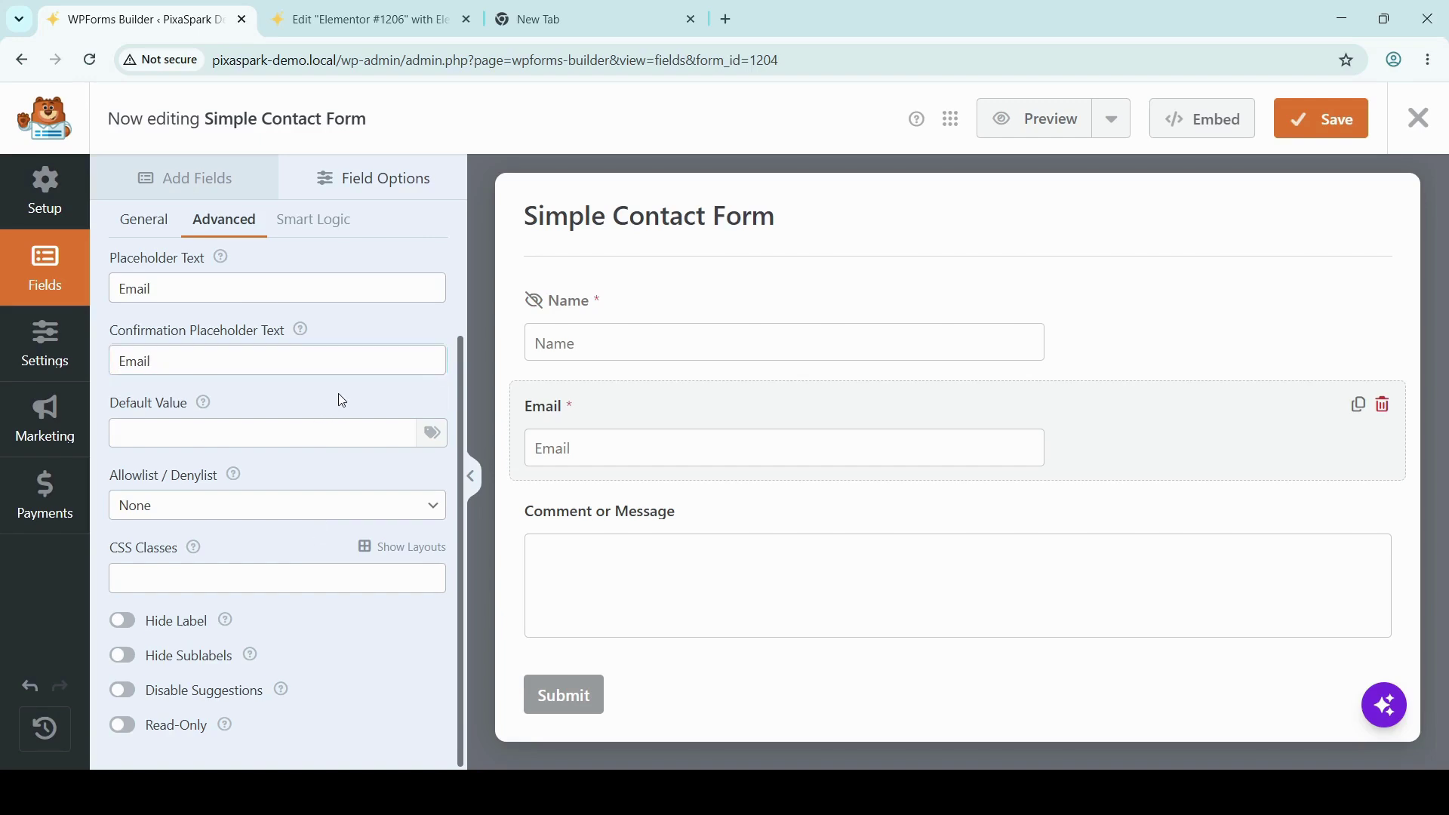
left_click(127, 624)
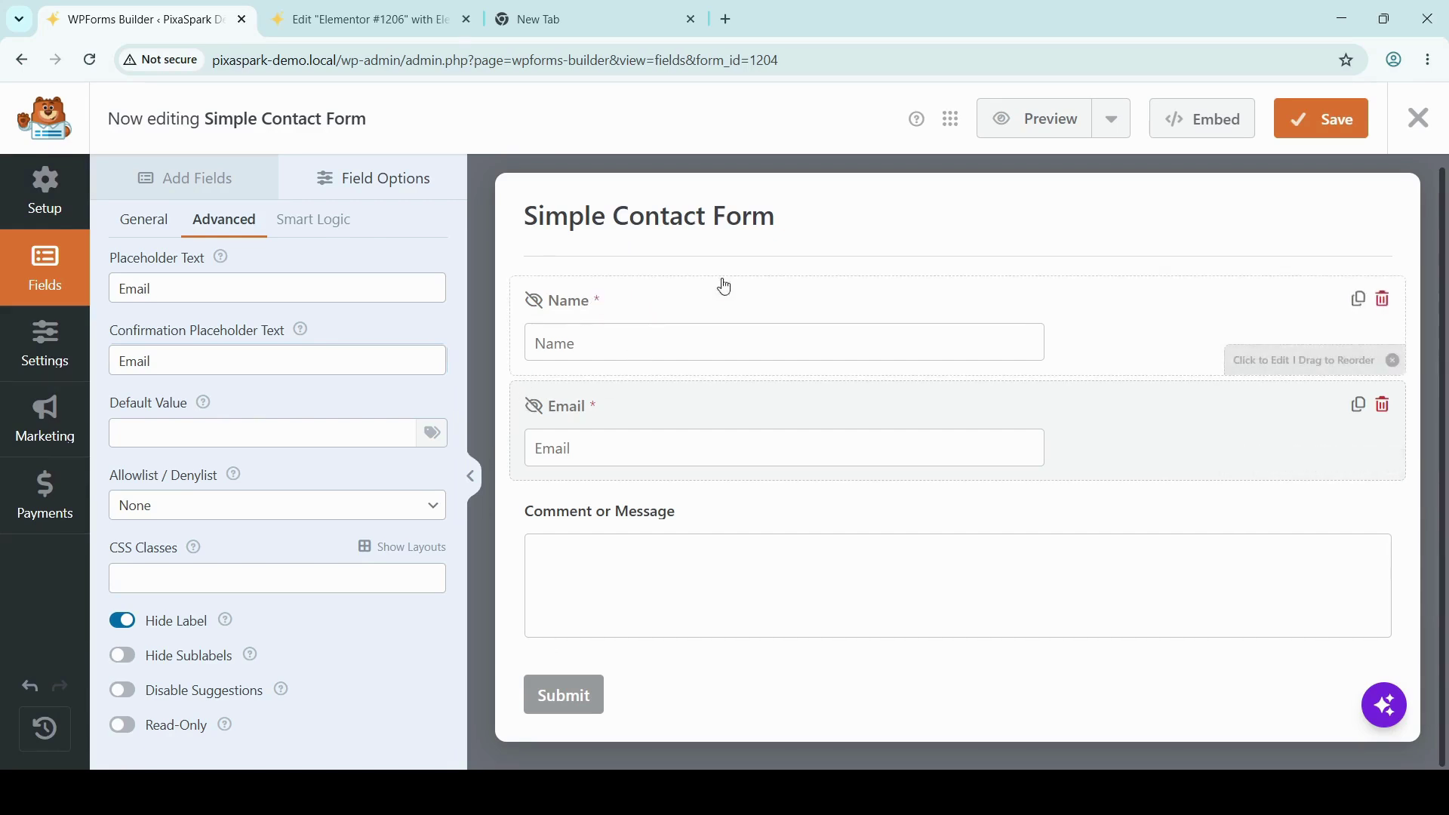
- Switch the Email field's Required setting off and back on
left_click(148, 225)
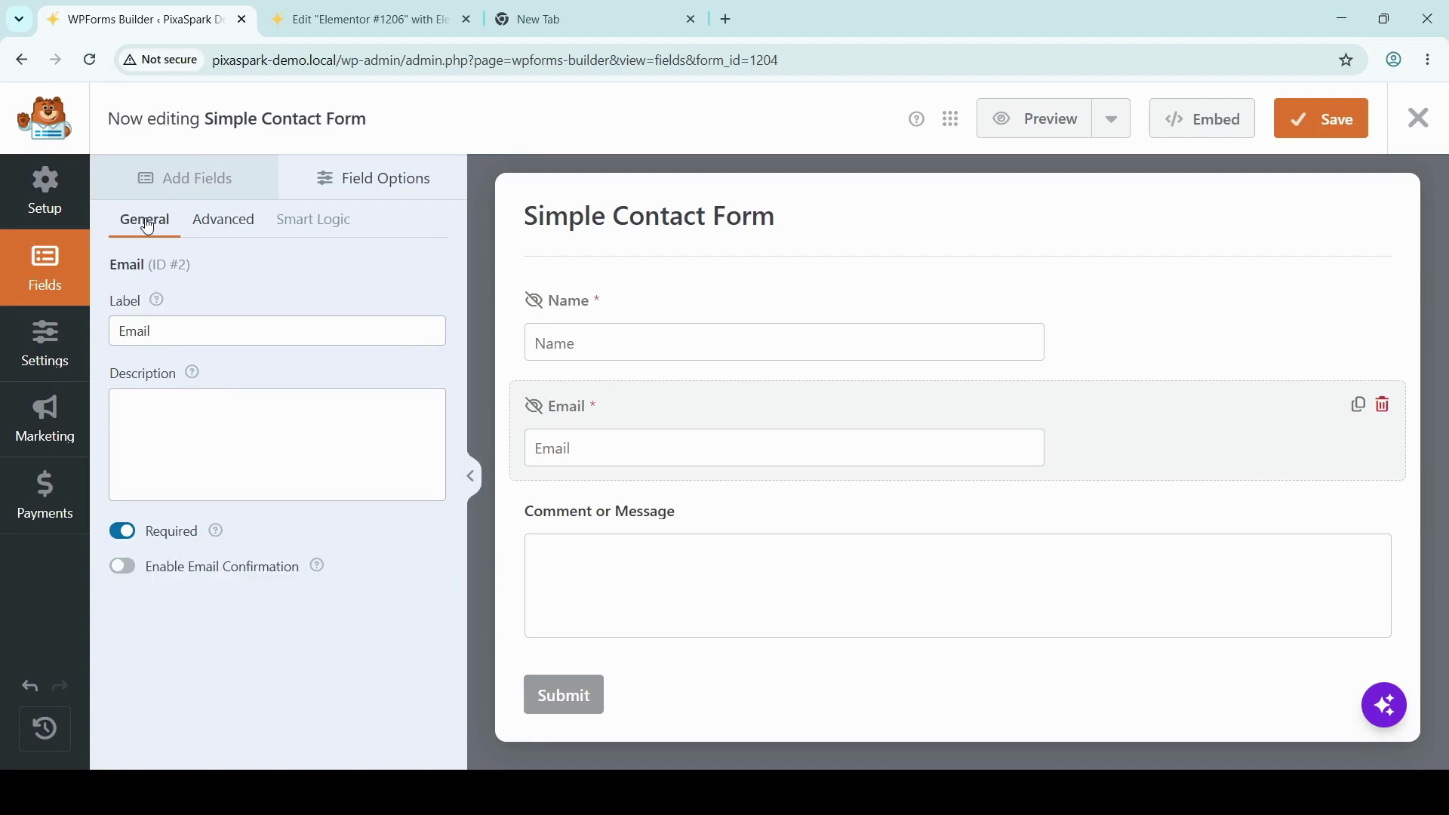
left_click(124, 533)
left_click(123, 532)
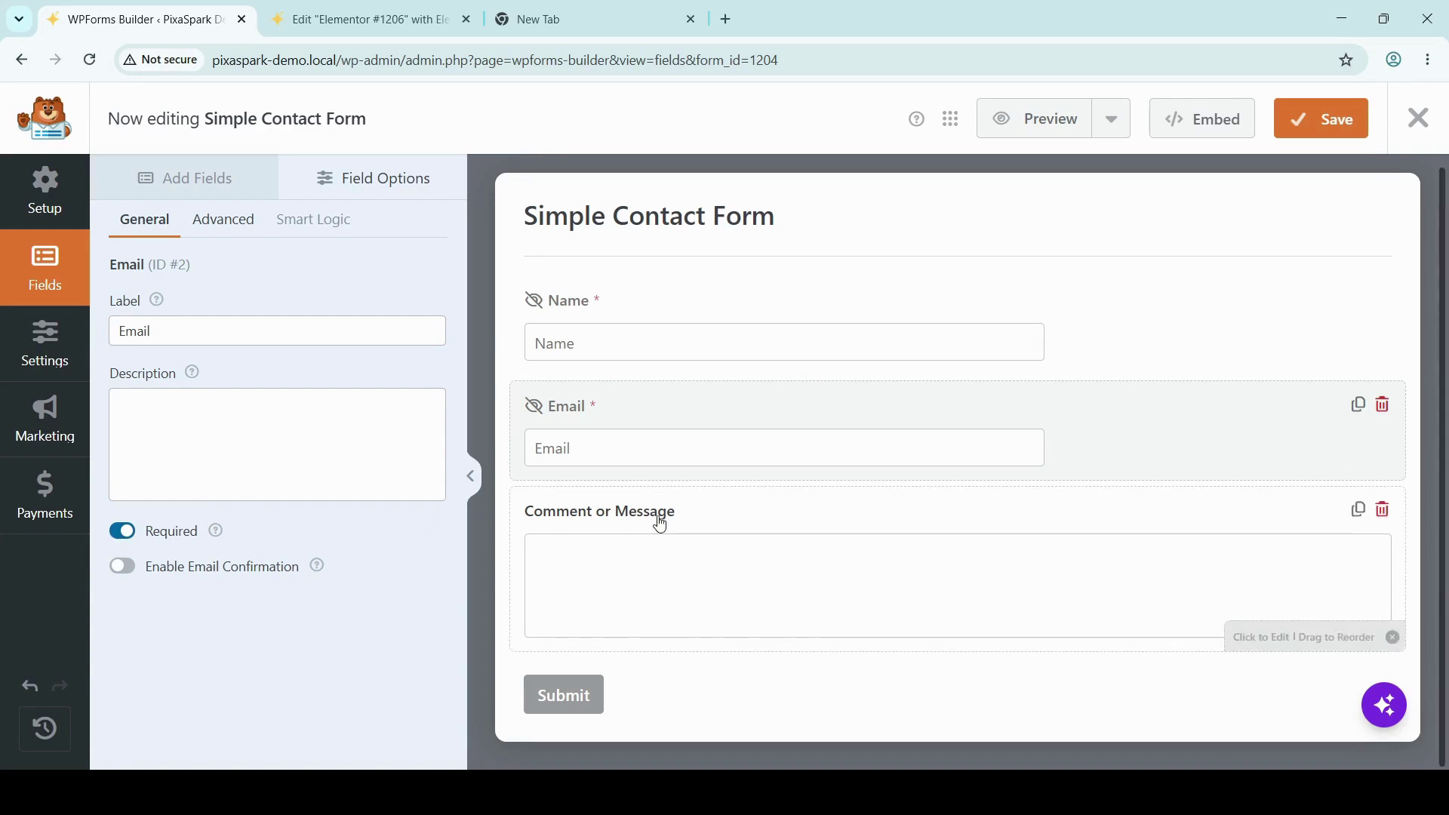
- Set the Comment or Message field's placeholder text to "Message", hide its label, and return to its general options
left_click(721, 520)
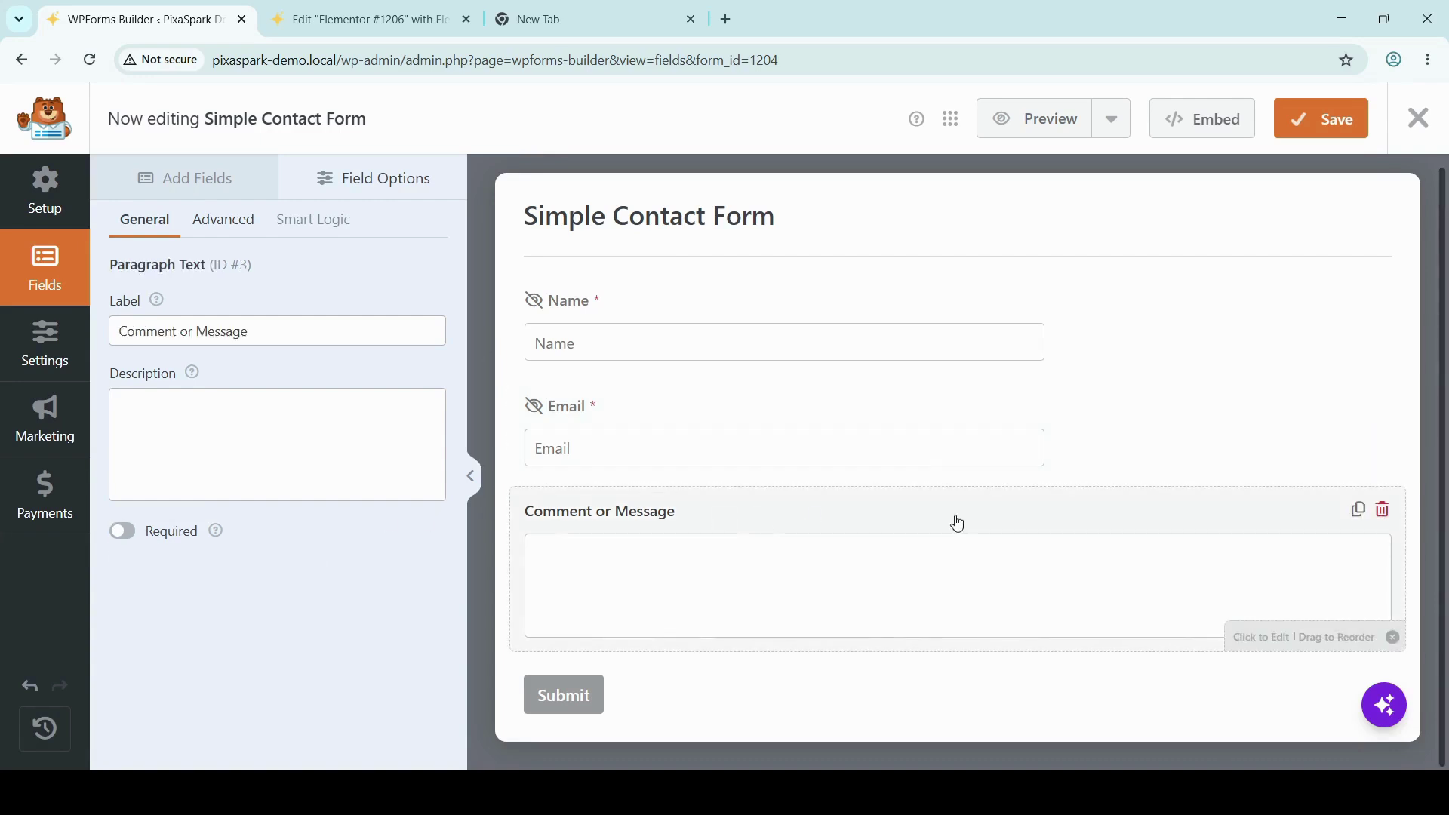
left_click(243, 236)
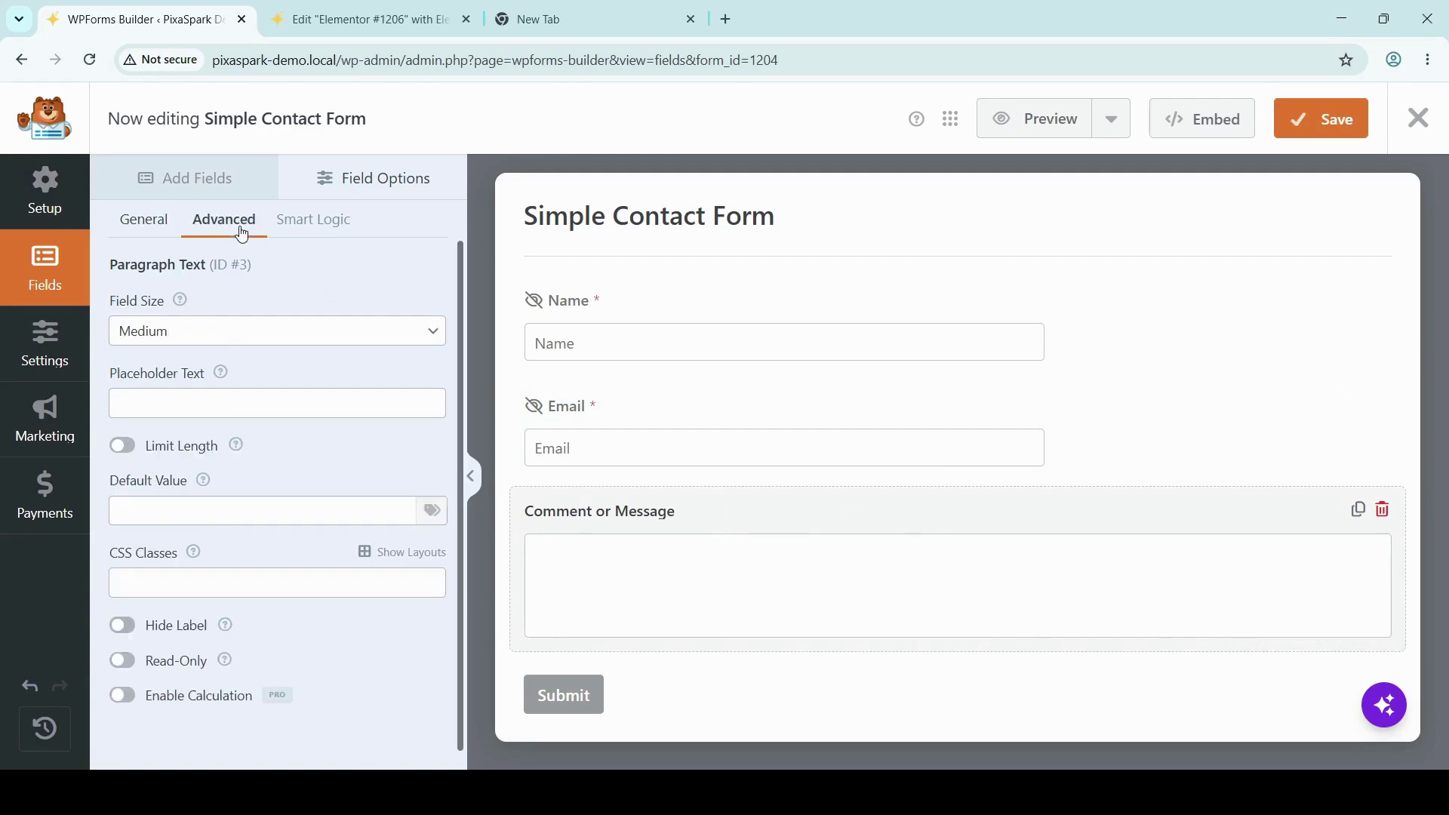
left_click(240, 406)
left_click(281, 337)
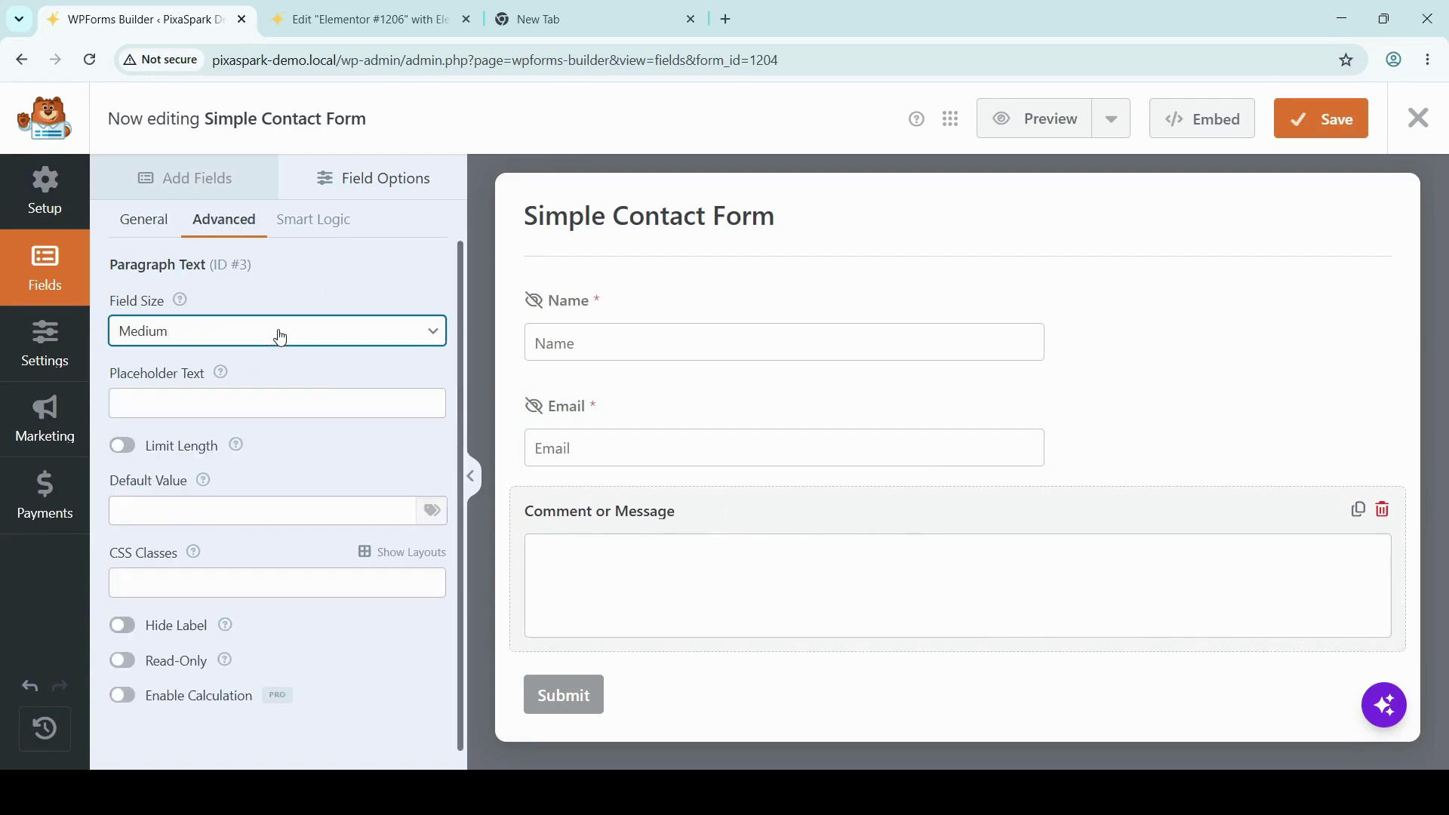
left_click(233, 396)
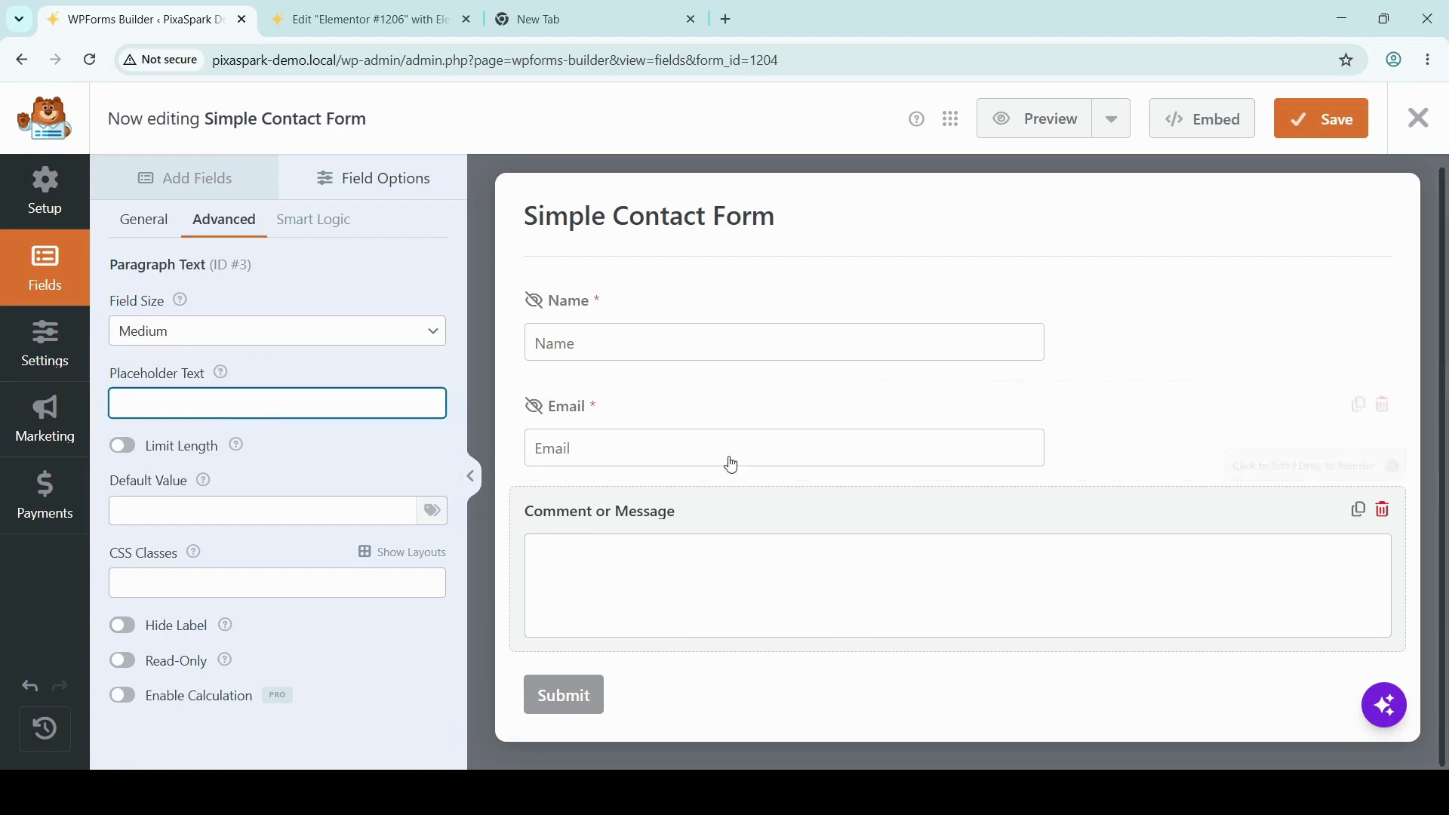
type("Message")
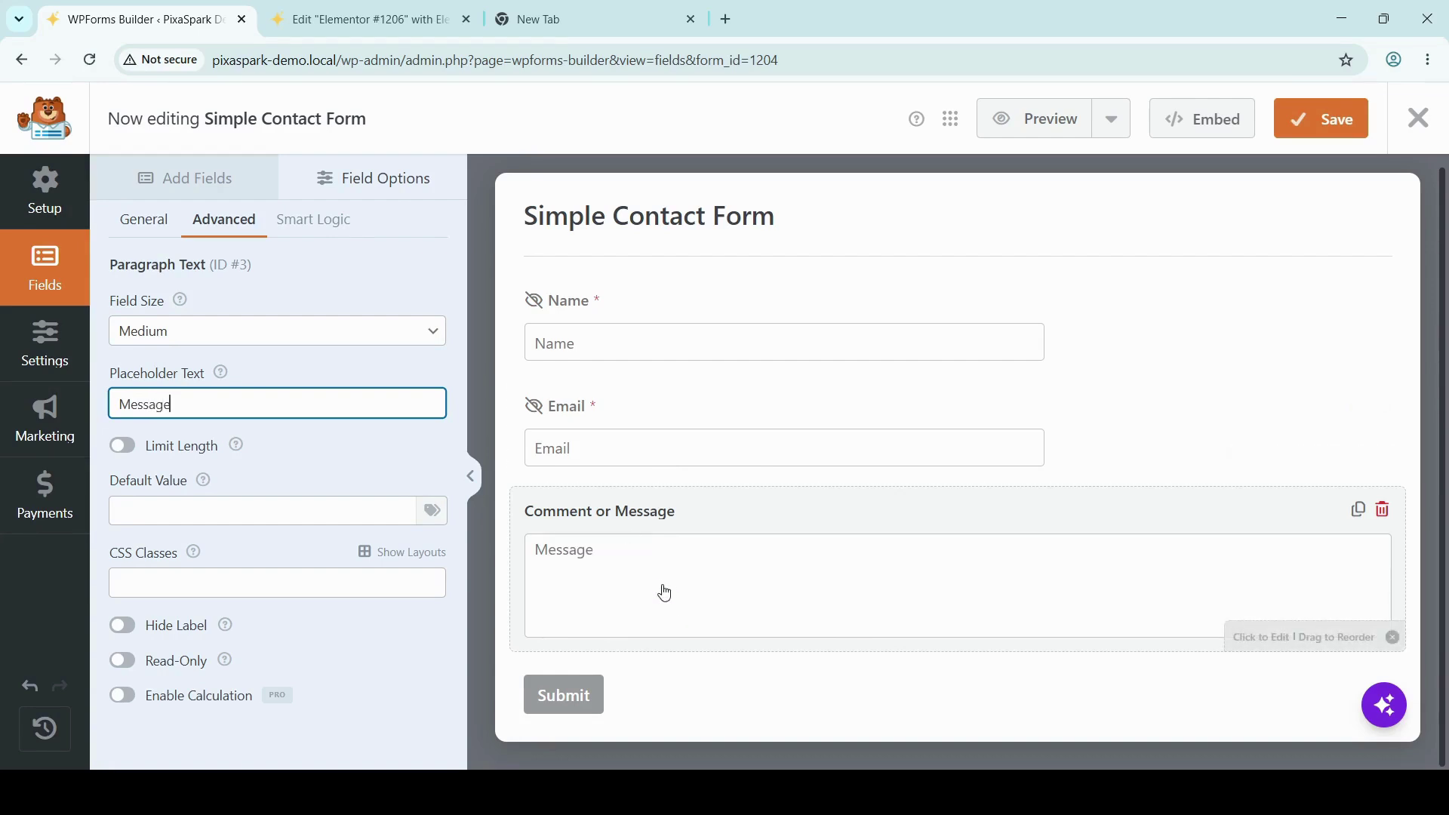
scroll(148, 619, "down", 1)
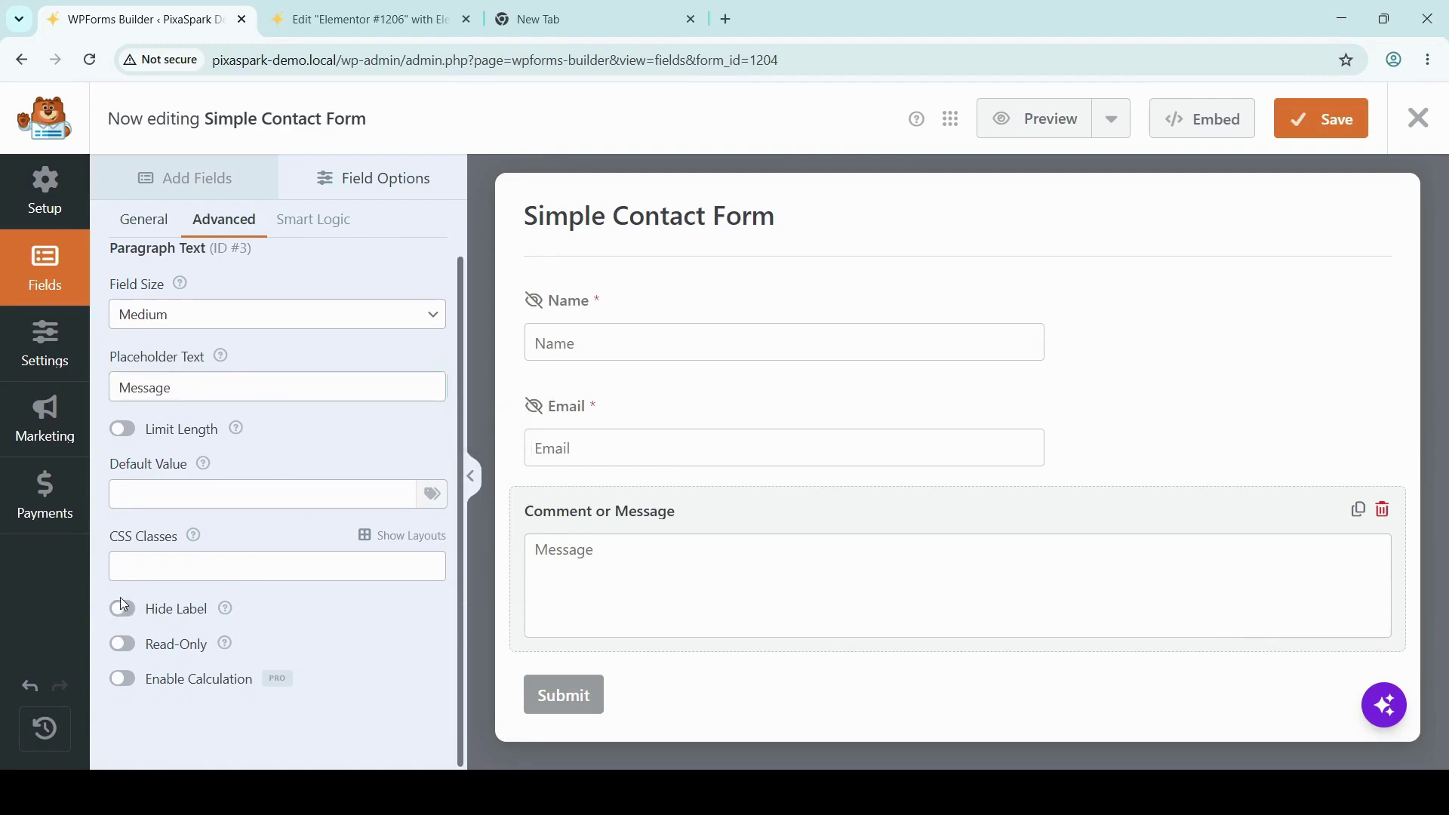
left_click(123, 609)
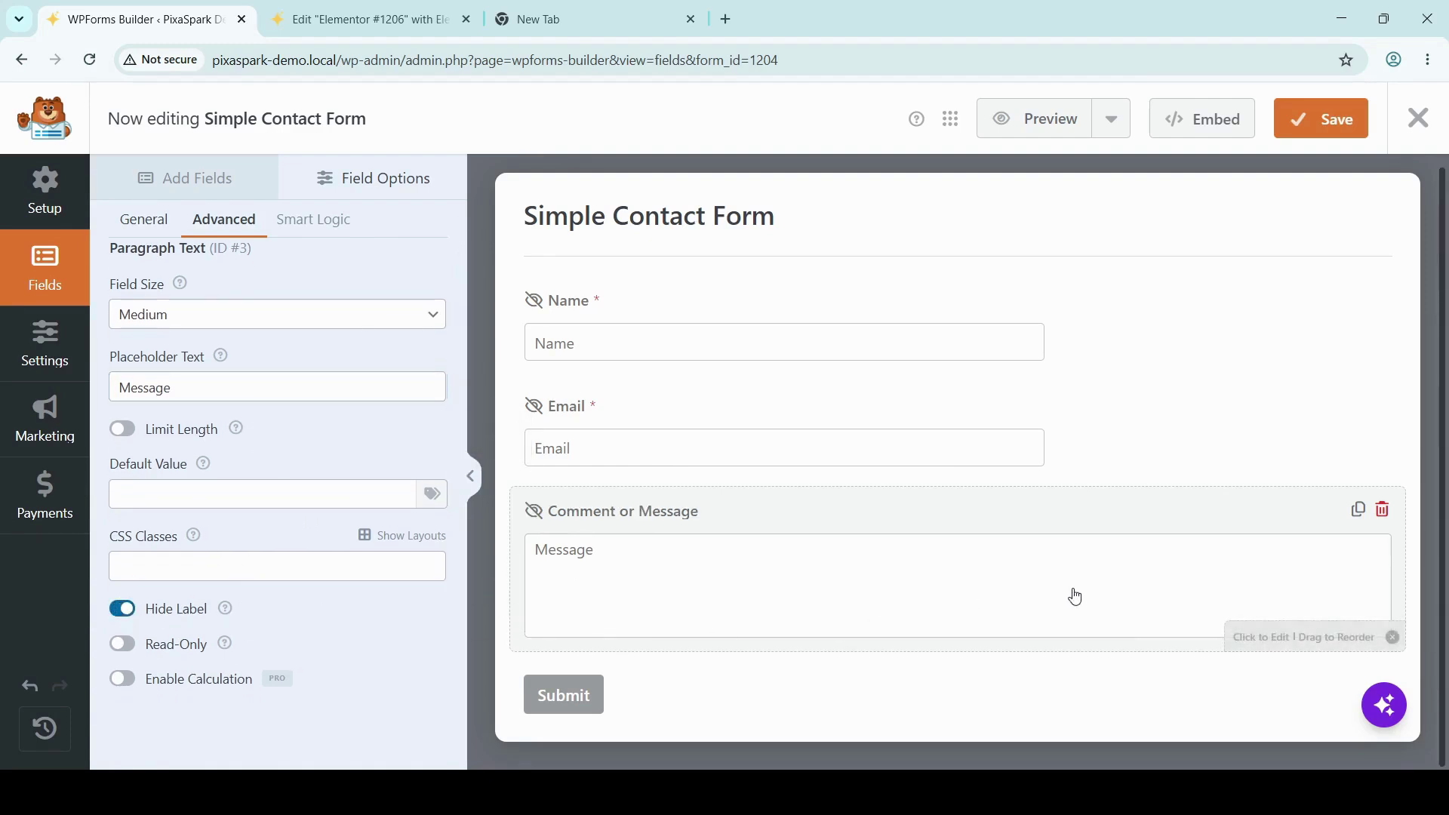
left_click(151, 222)
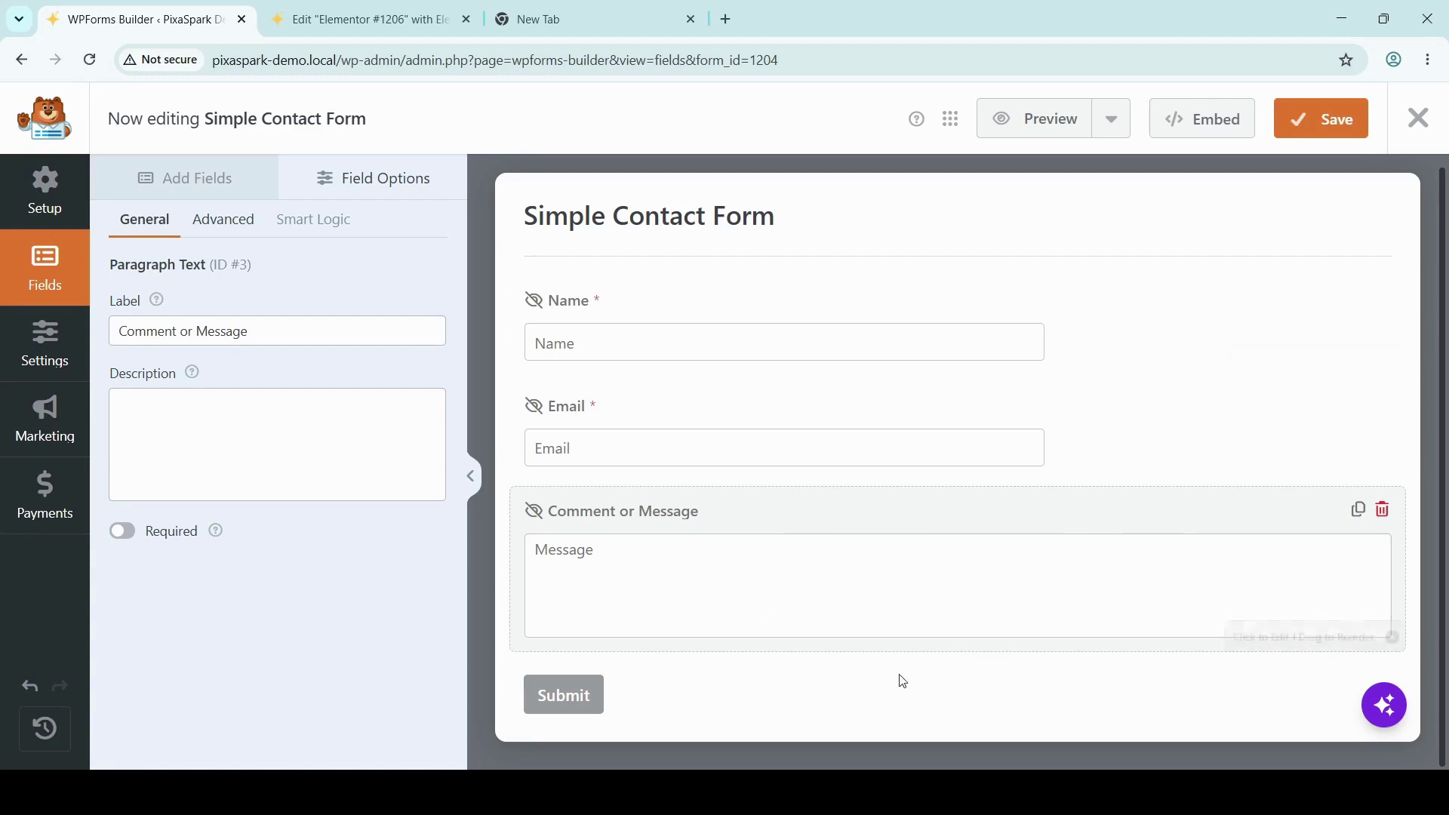
- Save the form, switch to the Elementor page, and apply the changes to review the updated form there
left_click(1337, 130)
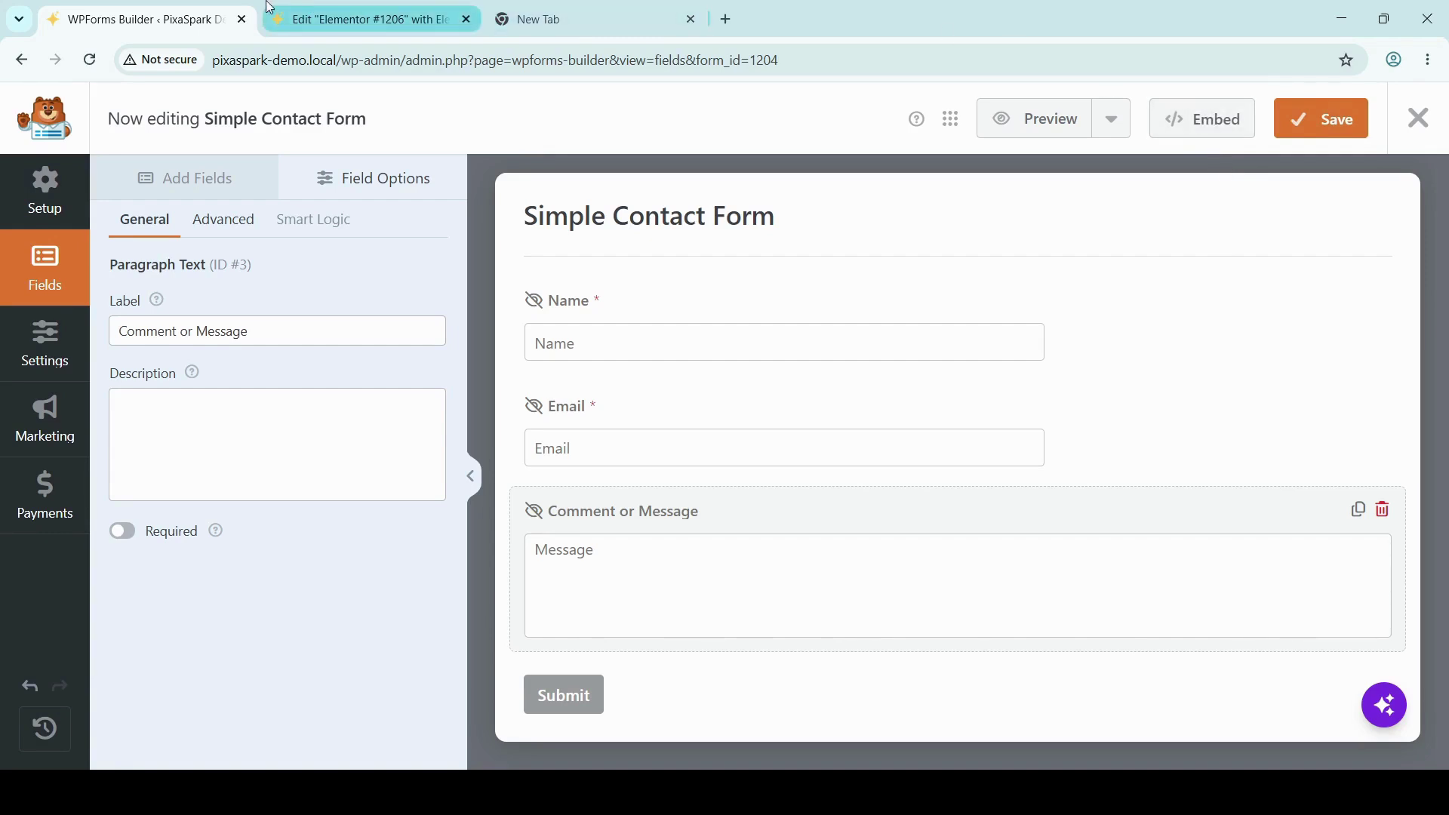
left_click(317, 6)
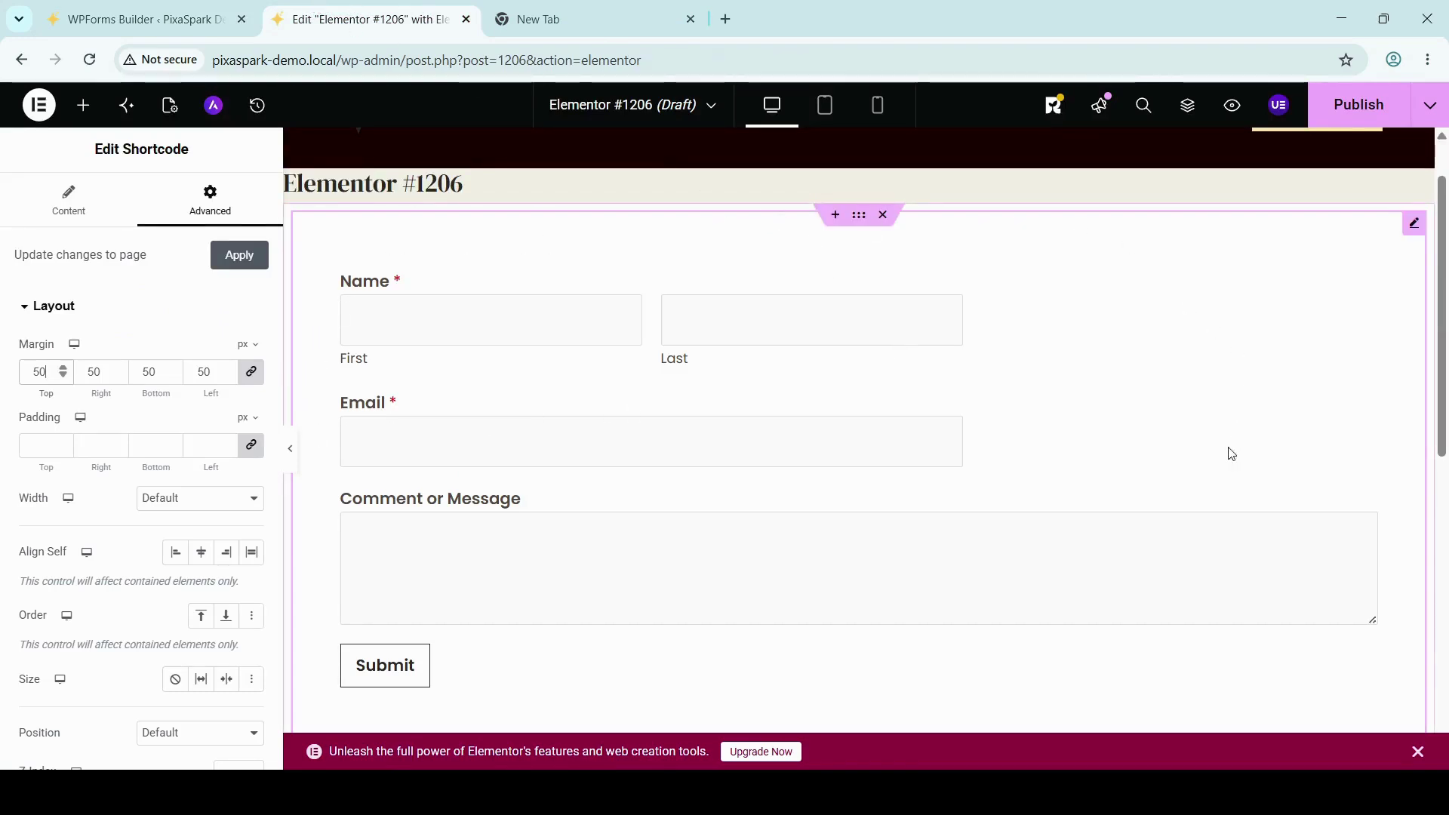
left_click(143, 19)
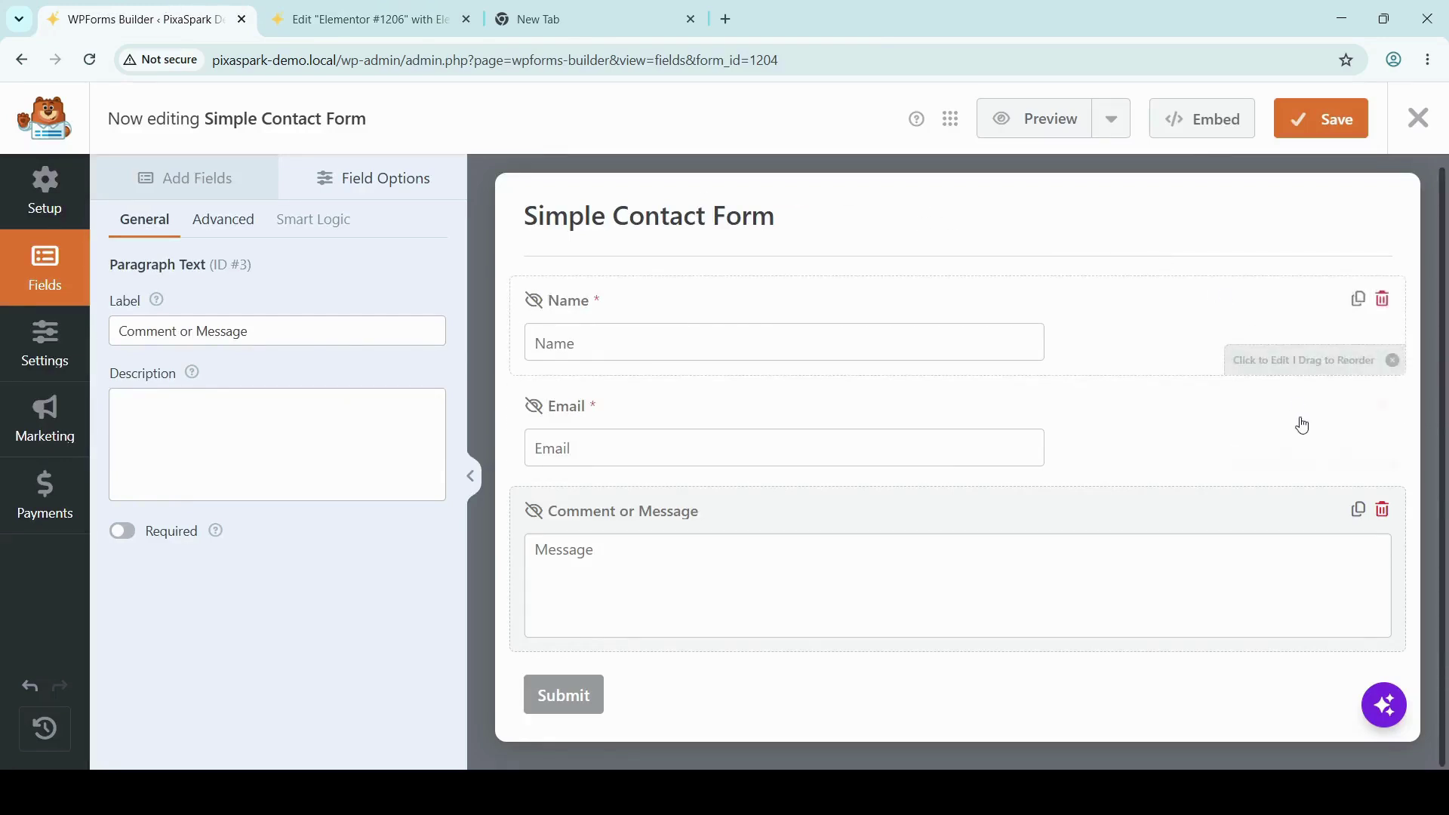
left_click(363, 19)
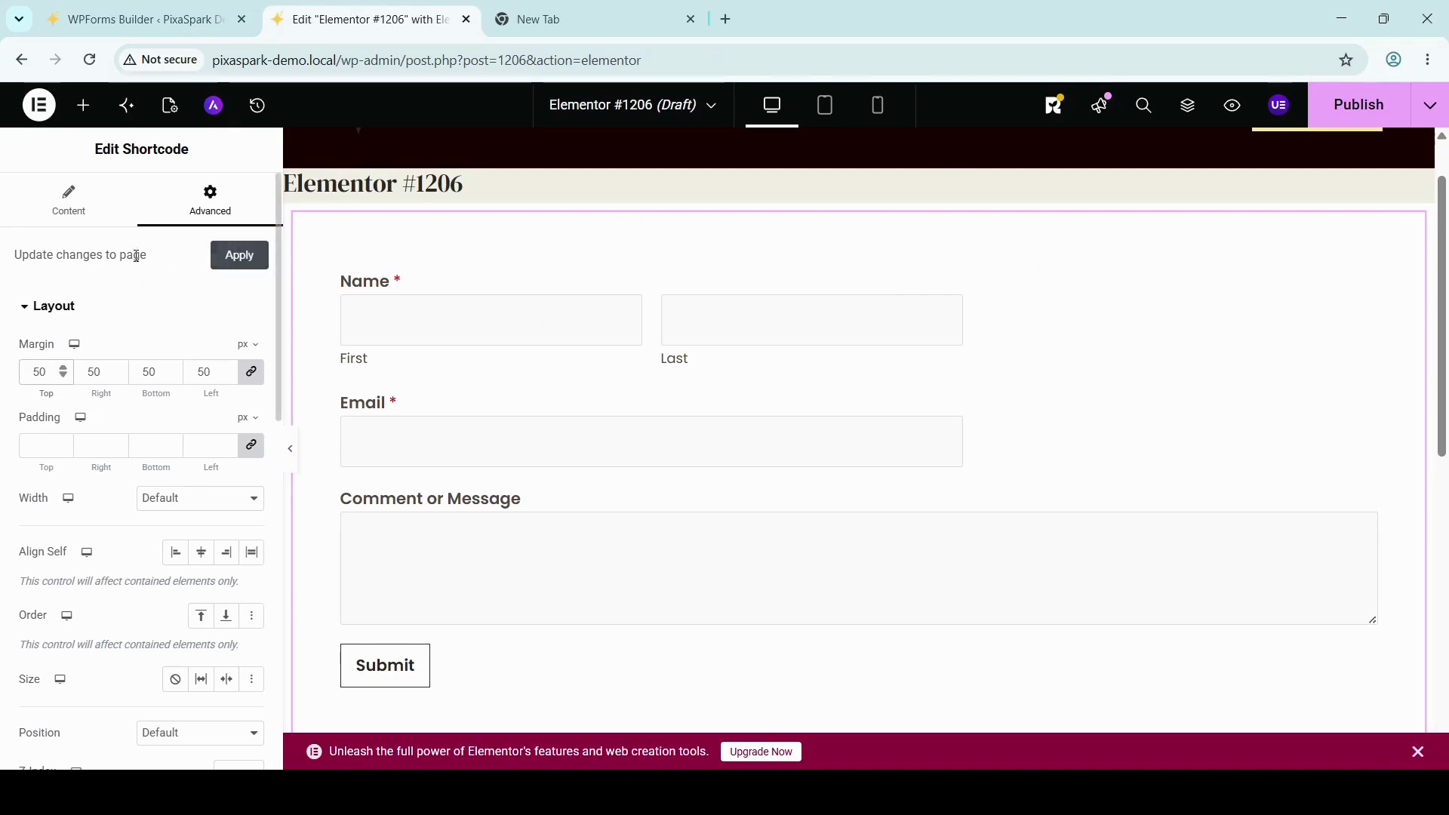
left_click(237, 257)
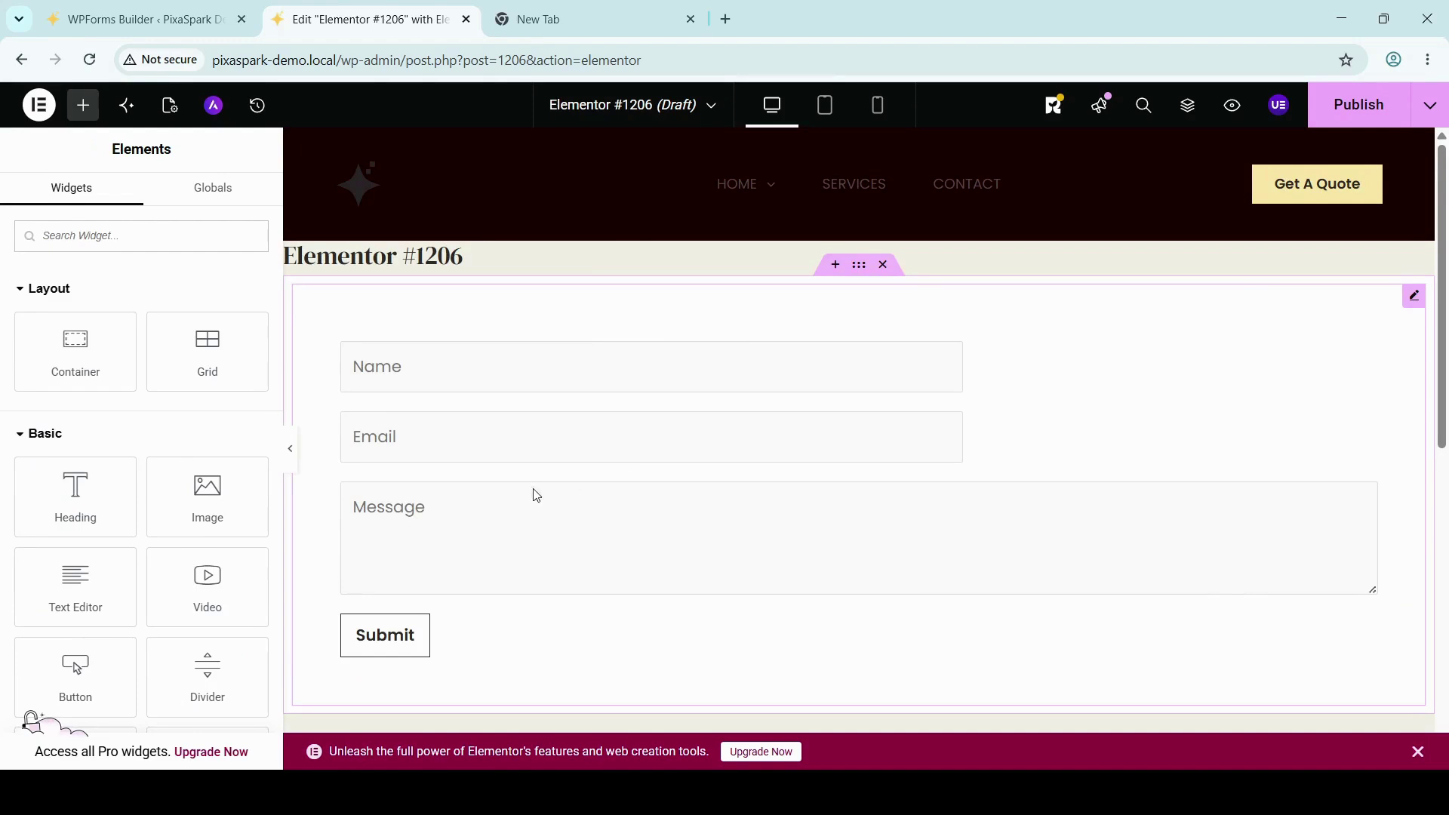
scroll(963, 452, "down", 5)
scroll(963, 453, "up", 5)
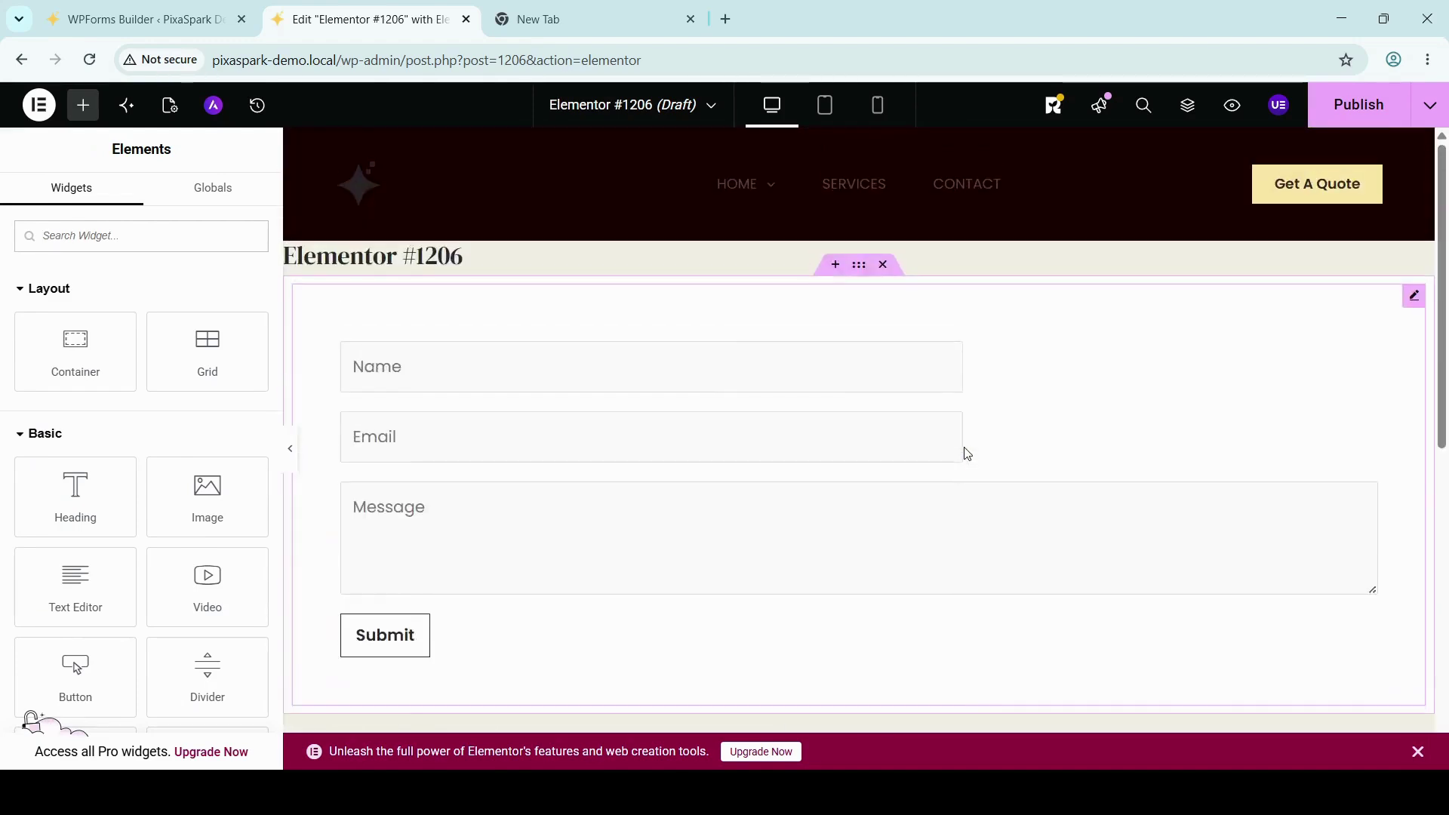